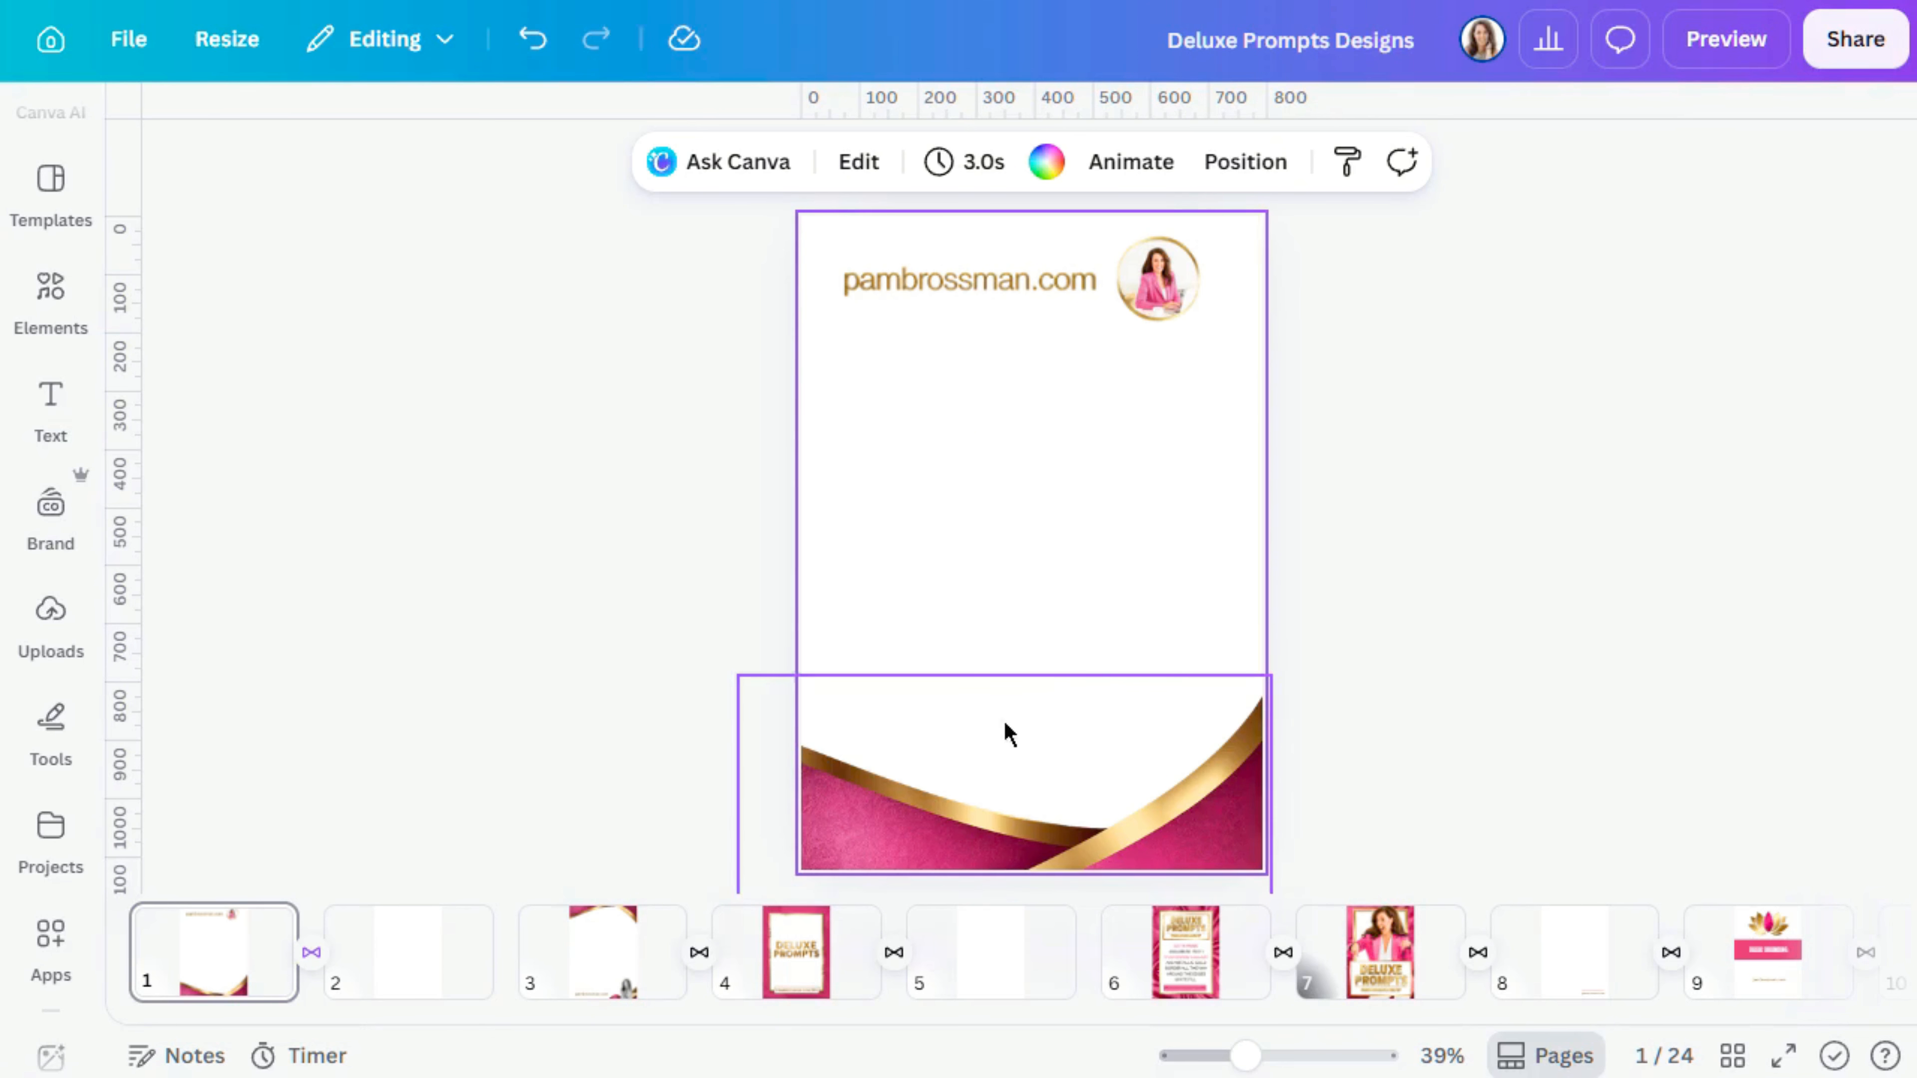
Place the pink-and-gold wave slide background from the brand assets on blank page 2 and enlarge it to fill the page.
{"action": "left_click", "coordinate": [400, 971]}
{"action": "left_click", "coordinate": [76, 516]}
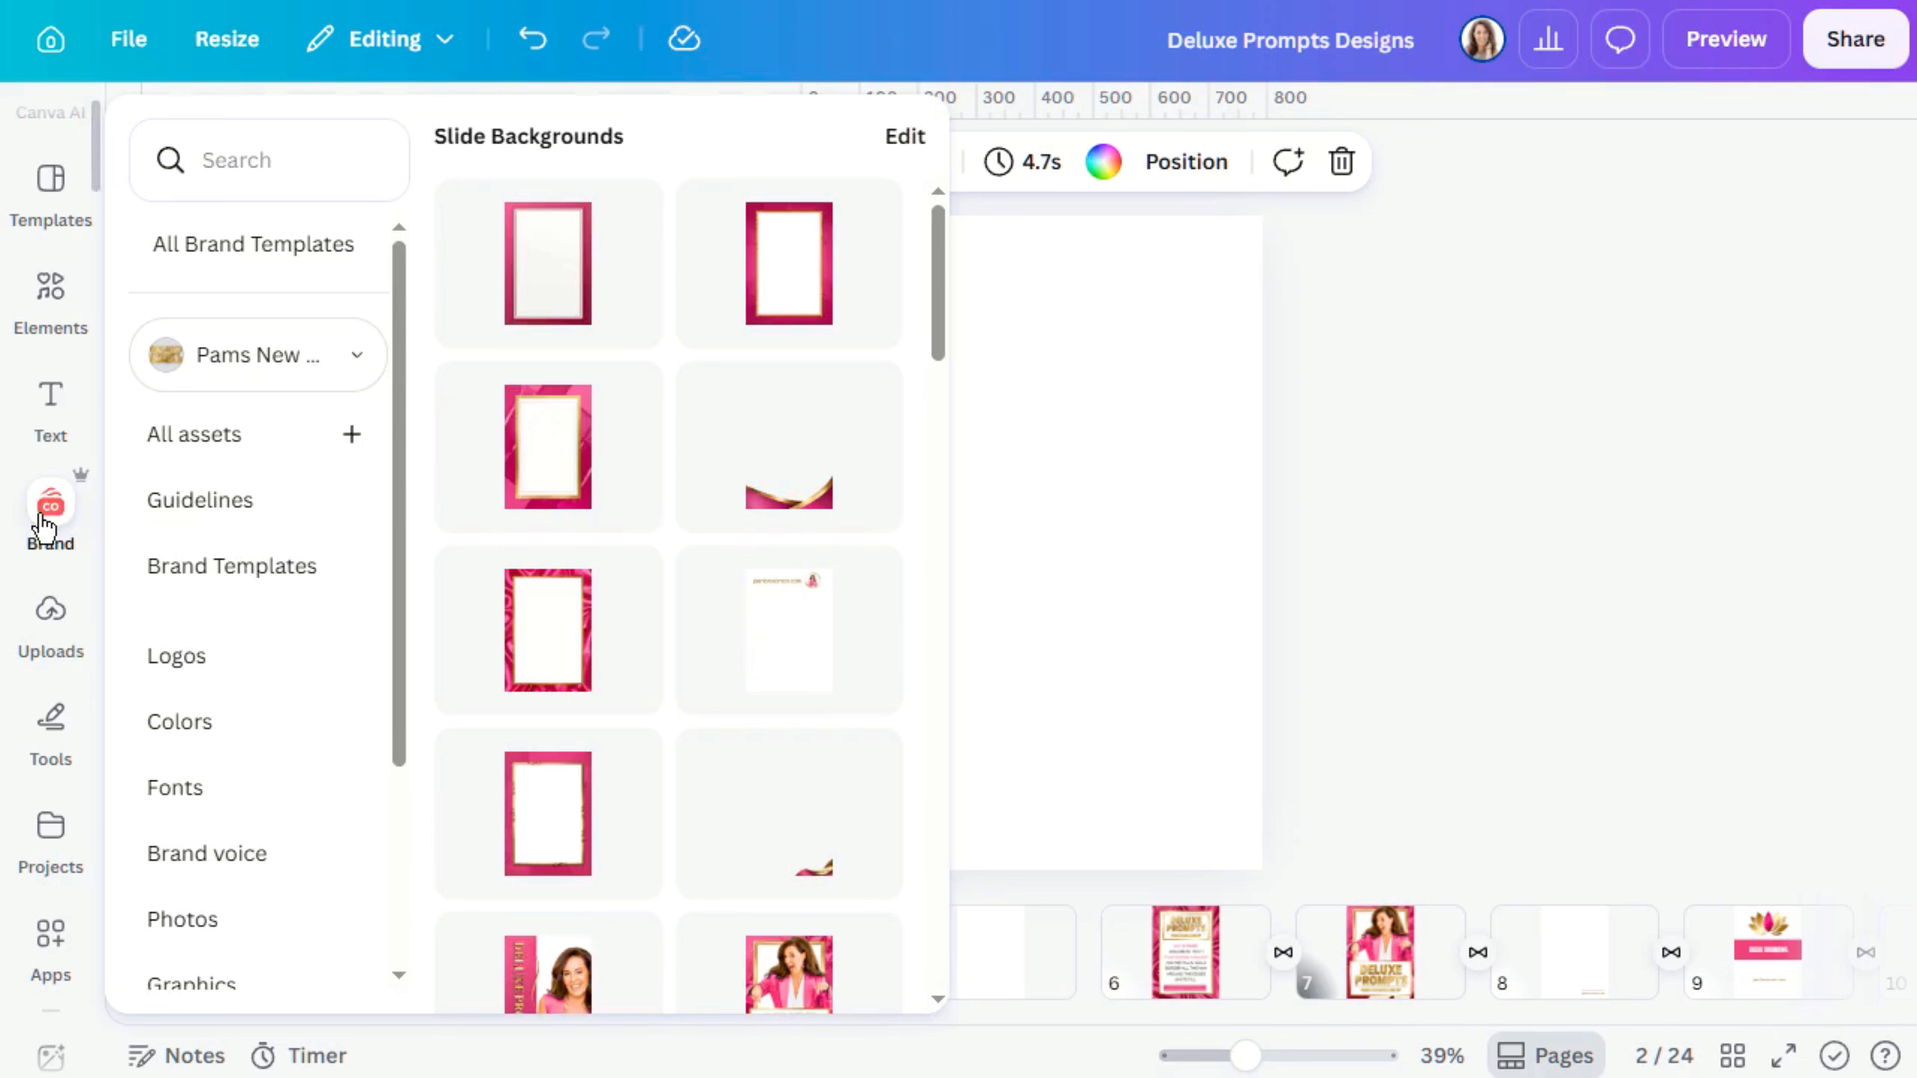
{"action": "left_click", "coordinate": [813, 501]}
{"action": "left_click_drag", "start_coordinate": [1089, 585], "coordinate": [981, 691]}
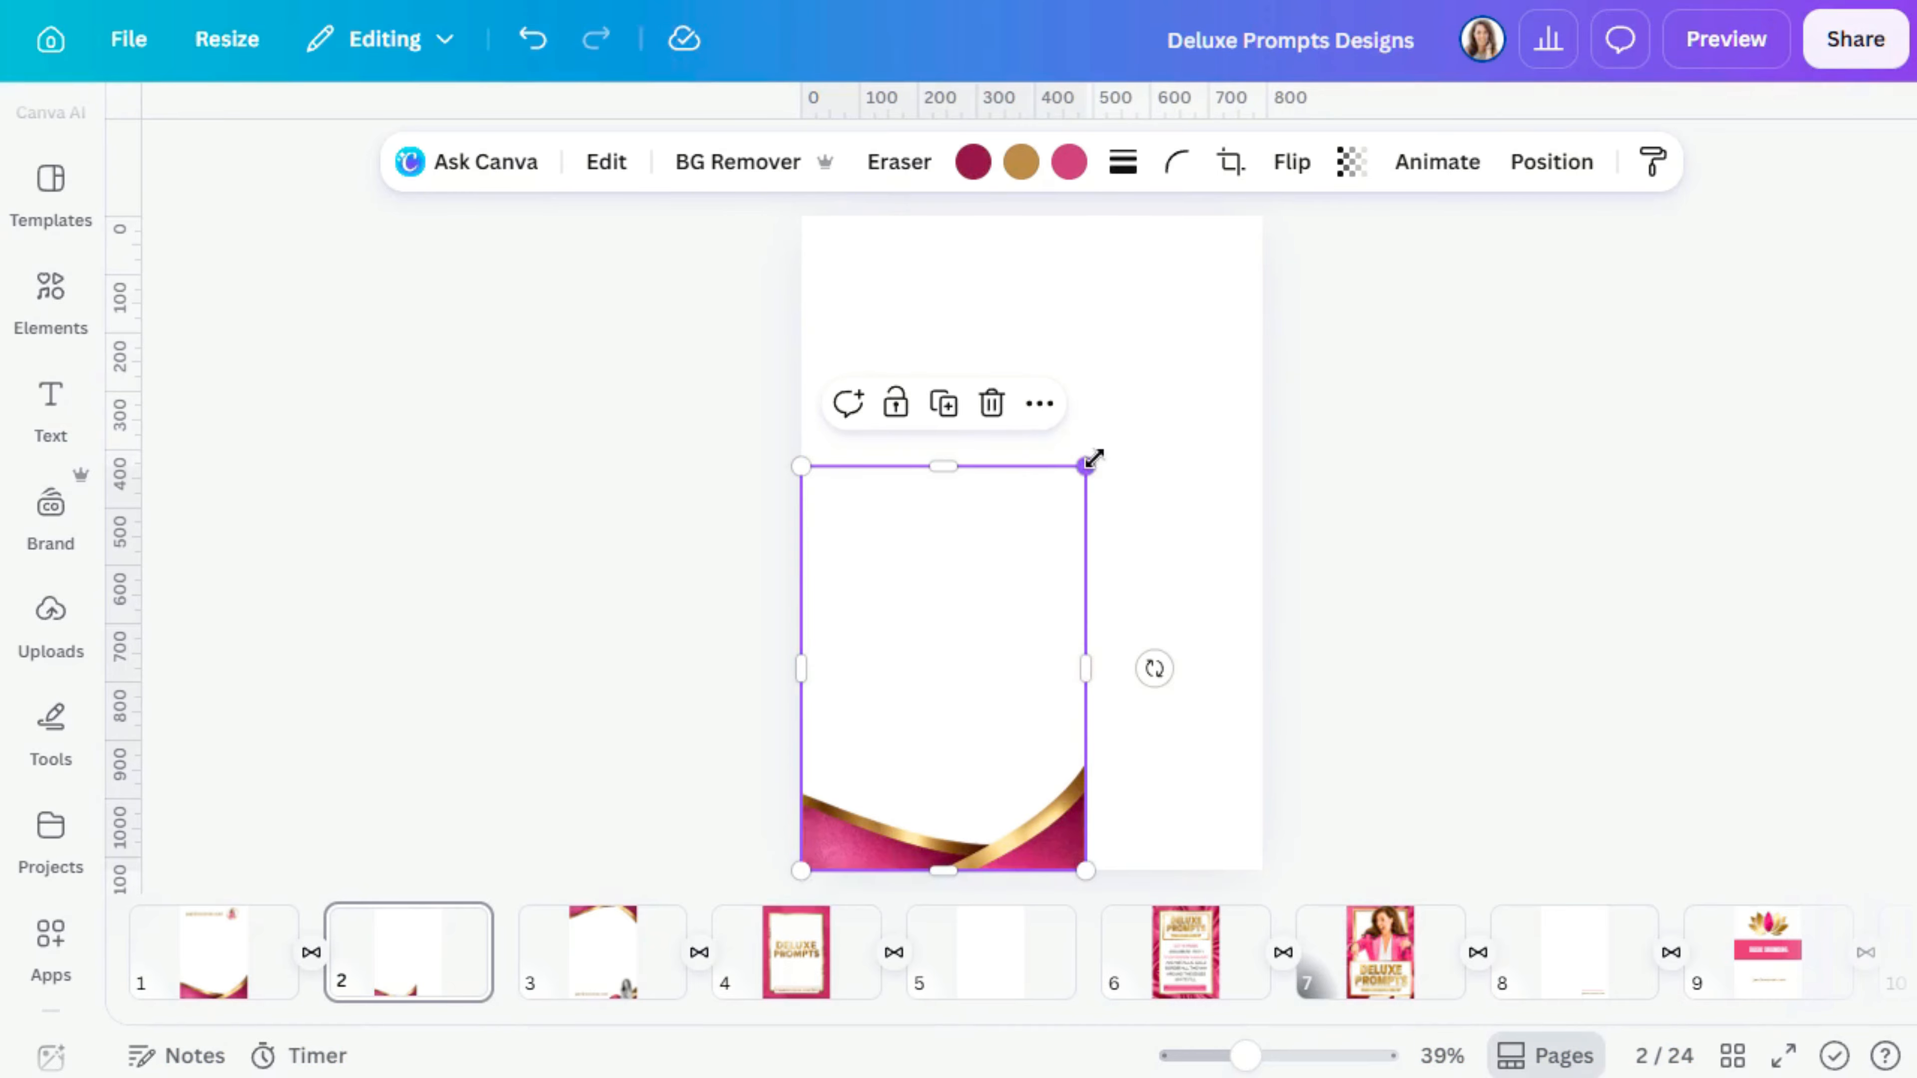
{"action": "left_click_drag", "start_coordinate": [1092, 459], "coordinate": [1465, 350]}
{"action": "left_click", "coordinate": [580, 549]}
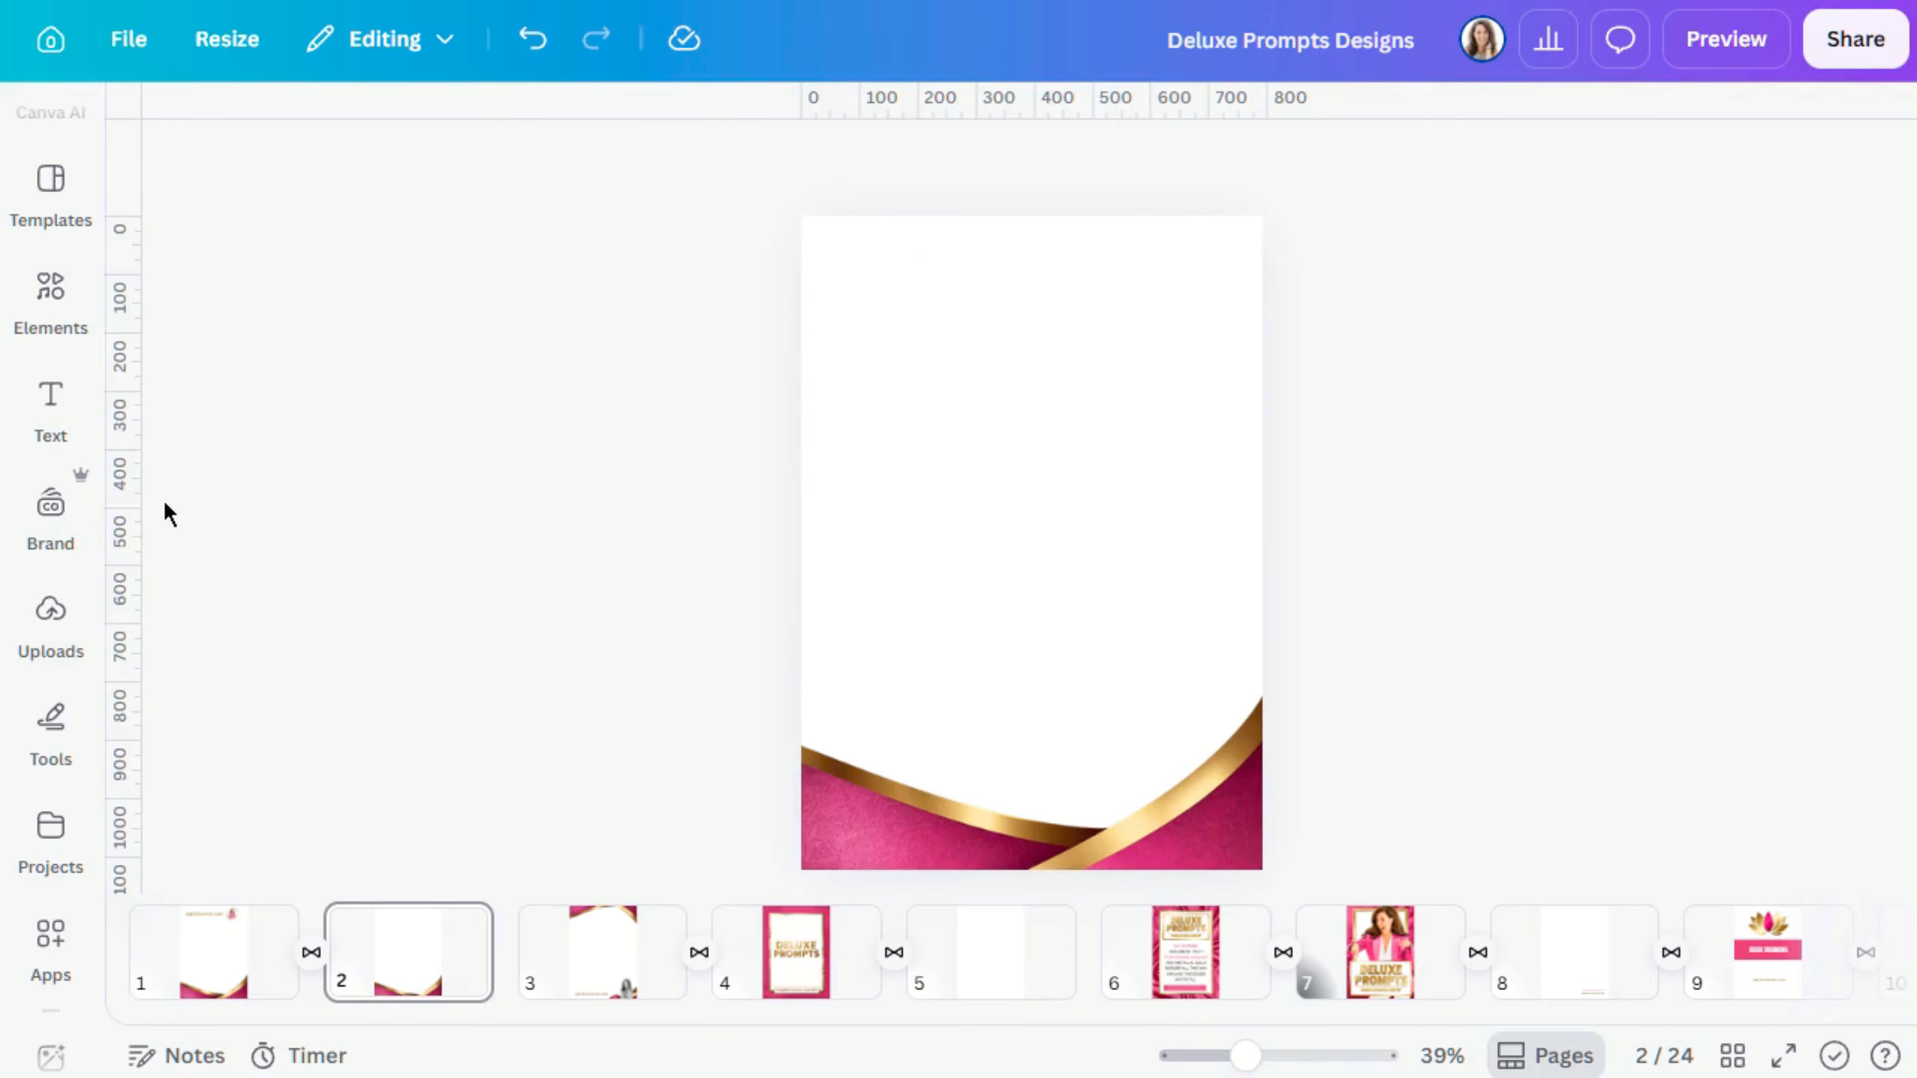
Add the gold framed website logo ending in /DPS from the brand logos and place it at page 2's upper left.
{"action": "left_click", "coordinate": [92, 537]}
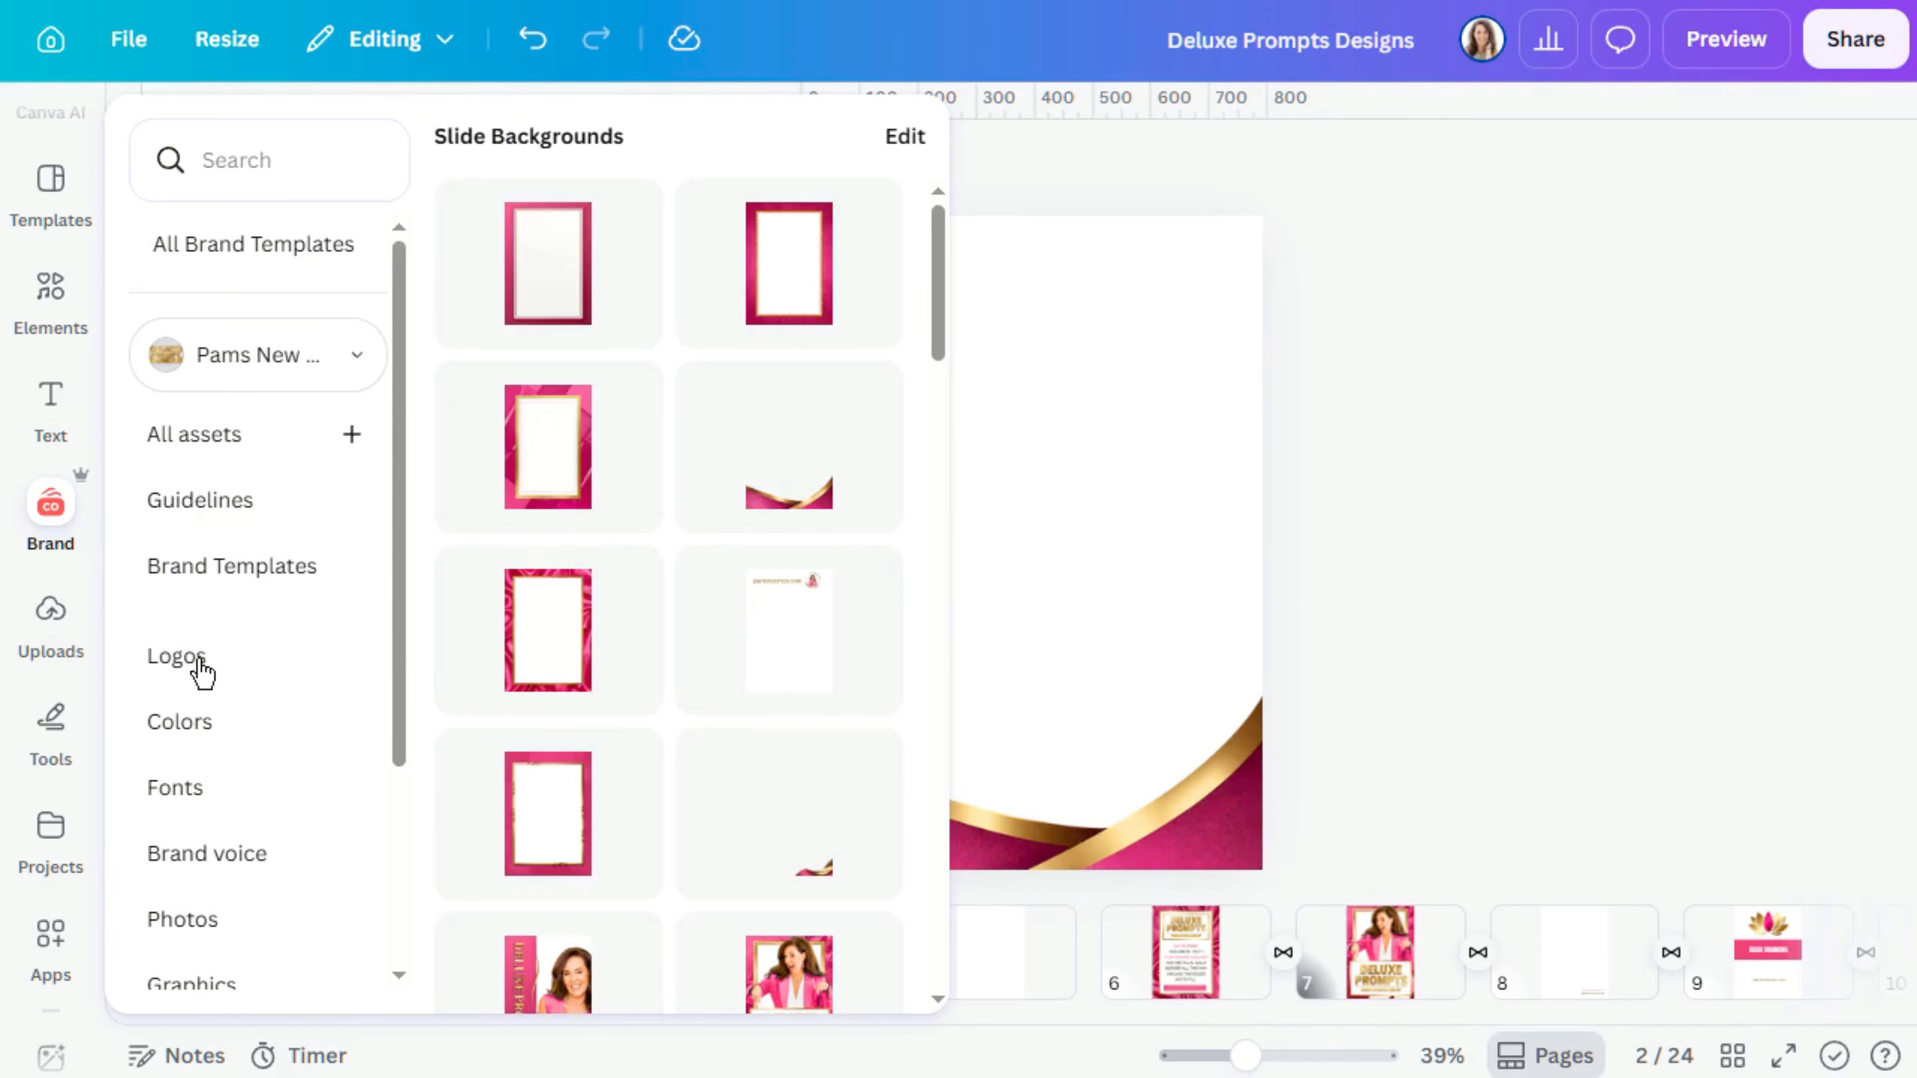
{"action": "left_click", "coordinate": [181, 655]}
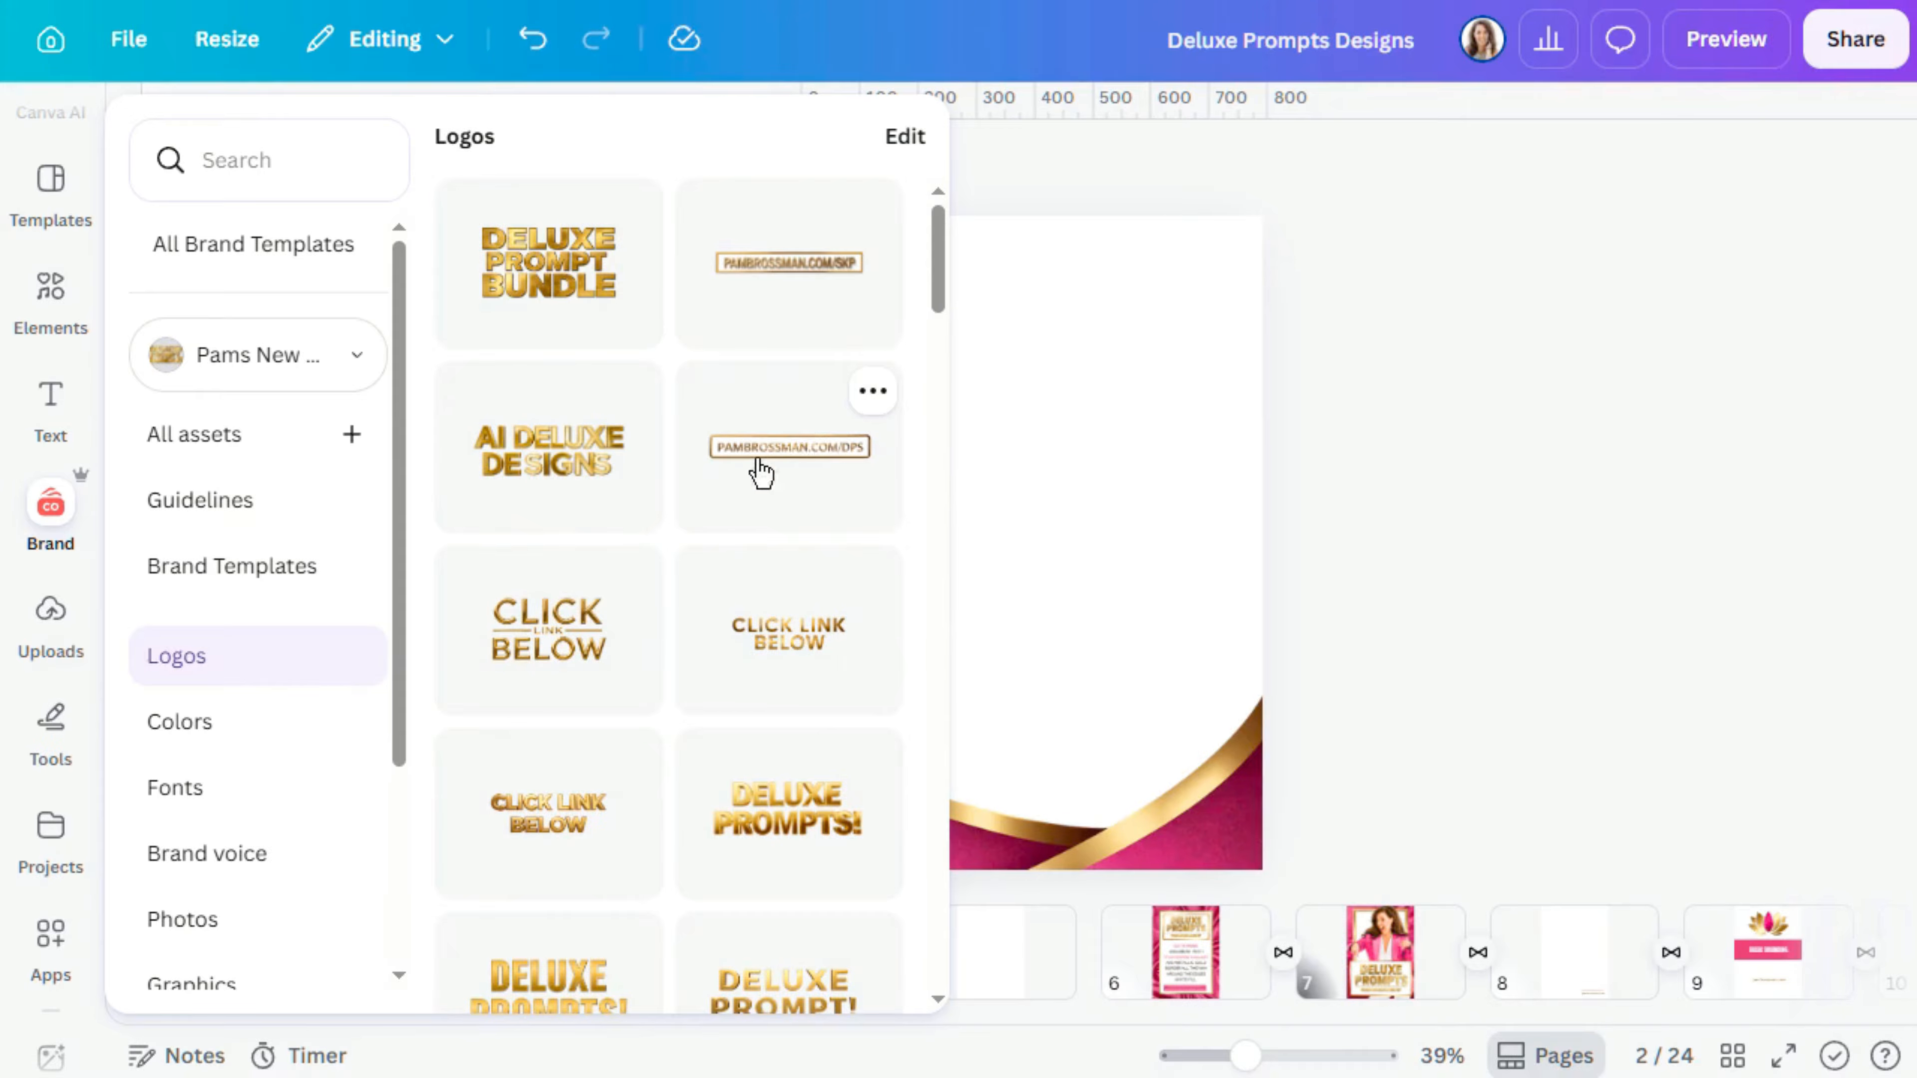
{"action": "left_click", "coordinate": [765, 462]}
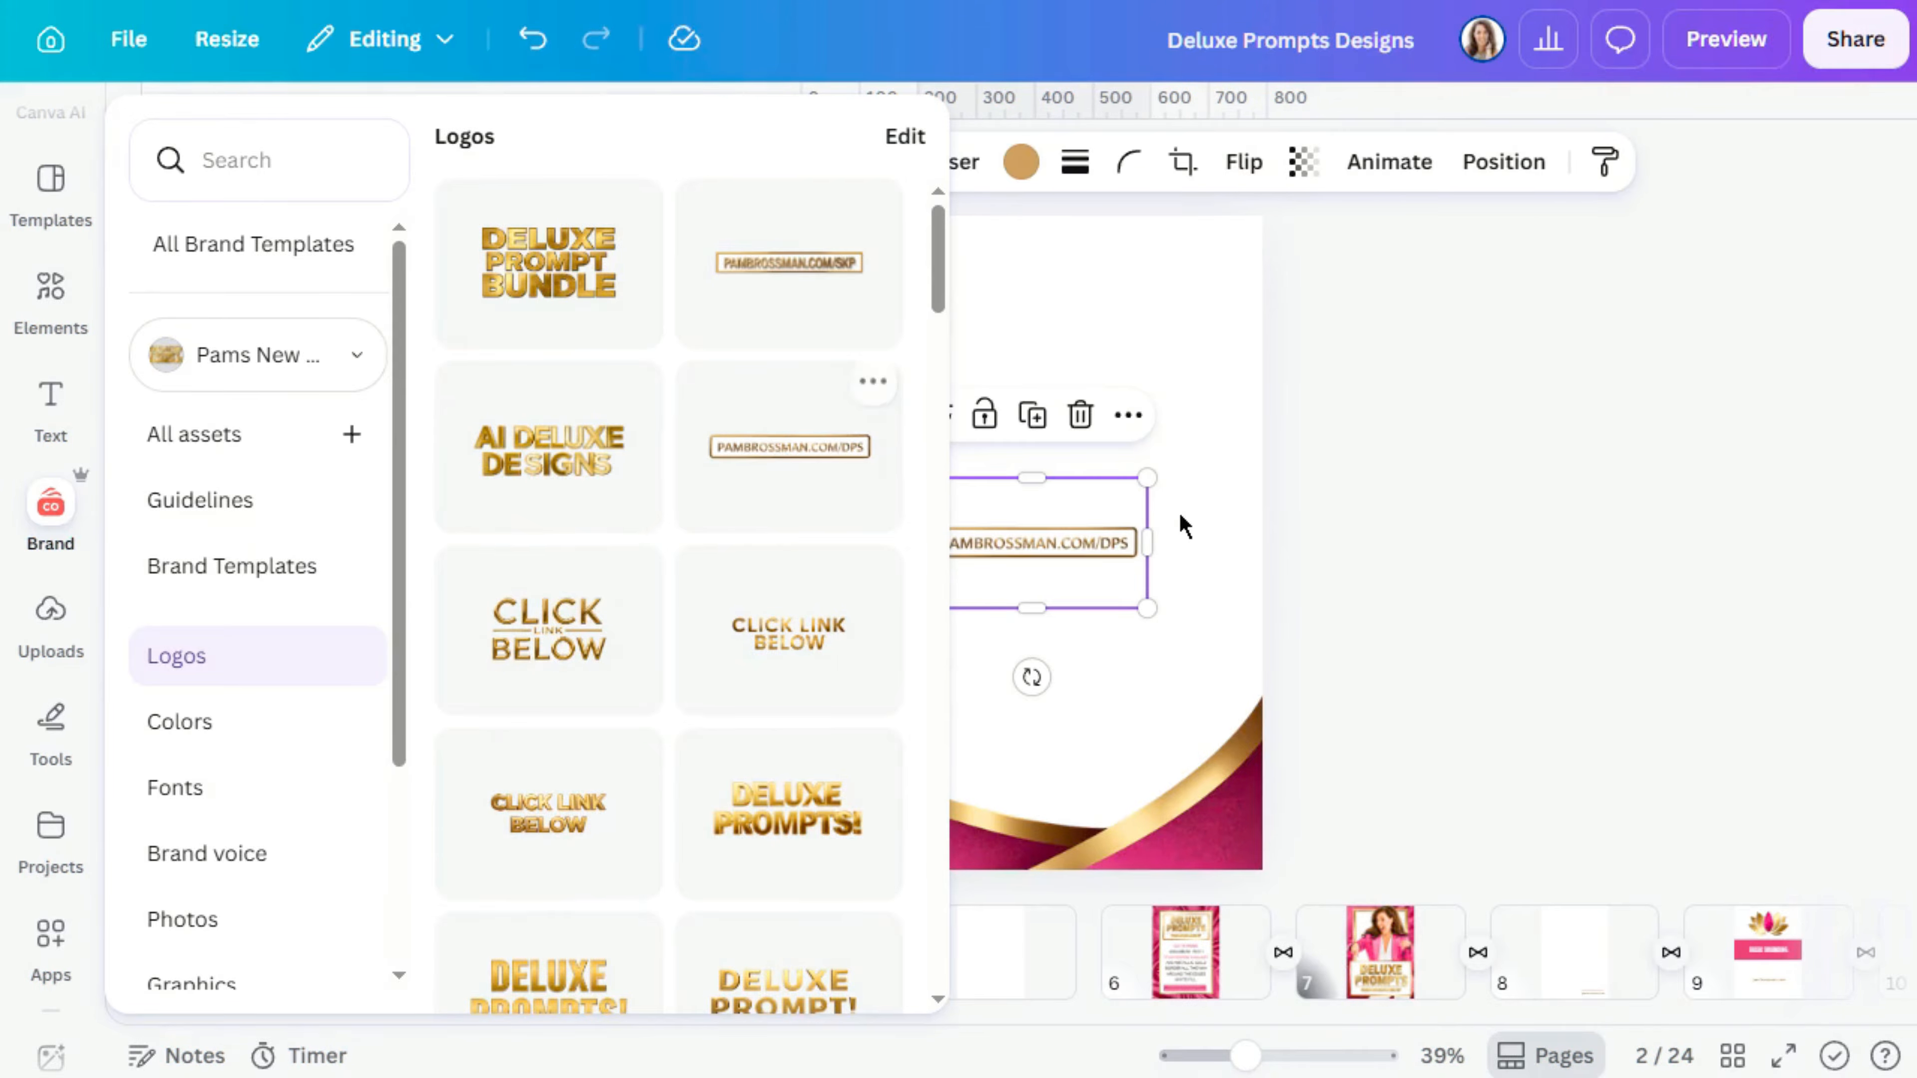
{"action": "left_click", "coordinate": [1090, 557]}
{"action": "left_click_drag", "start_coordinate": [1087, 555], "coordinate": [1003, 287]}
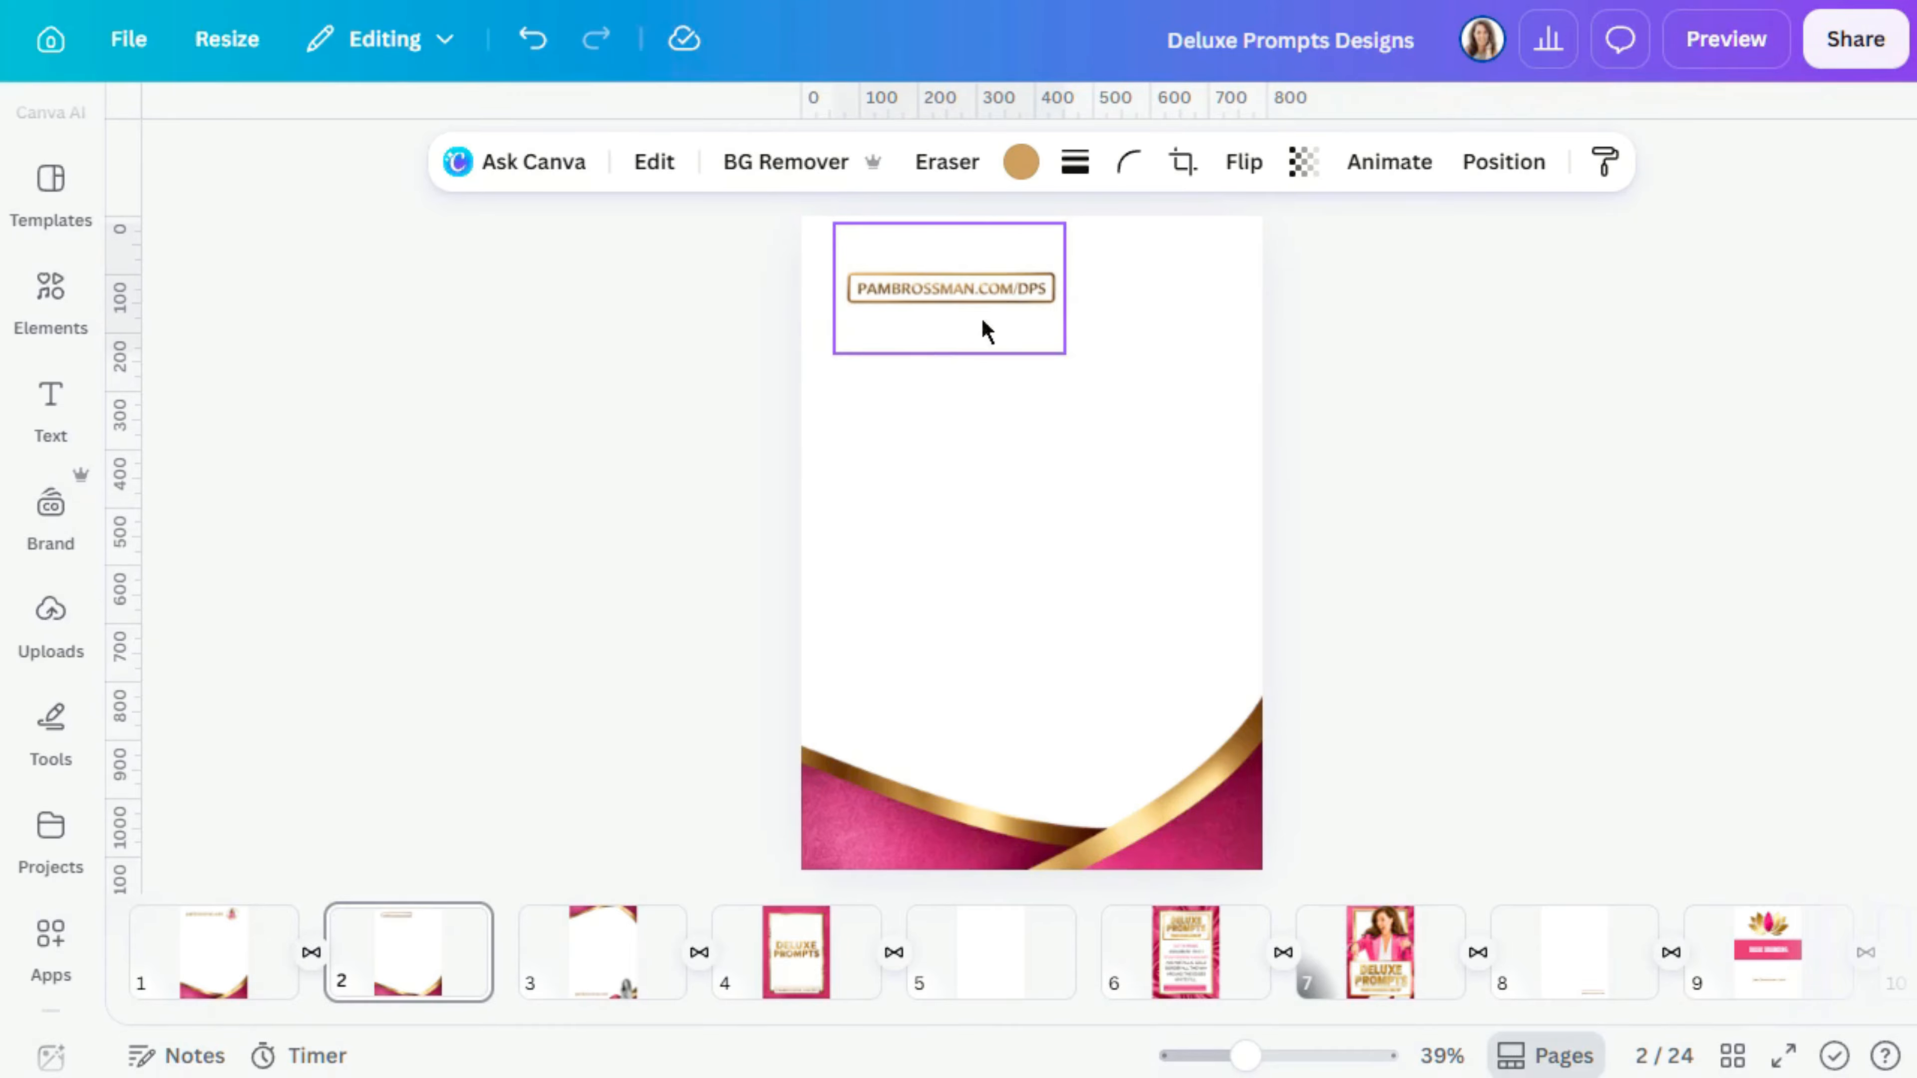
Add the circular portrait from the brand logos to page 2 and place it beside the website logo.
{"action": "left_click", "coordinate": [59, 630]}
{"action": "left_click", "coordinate": [55, 548]}
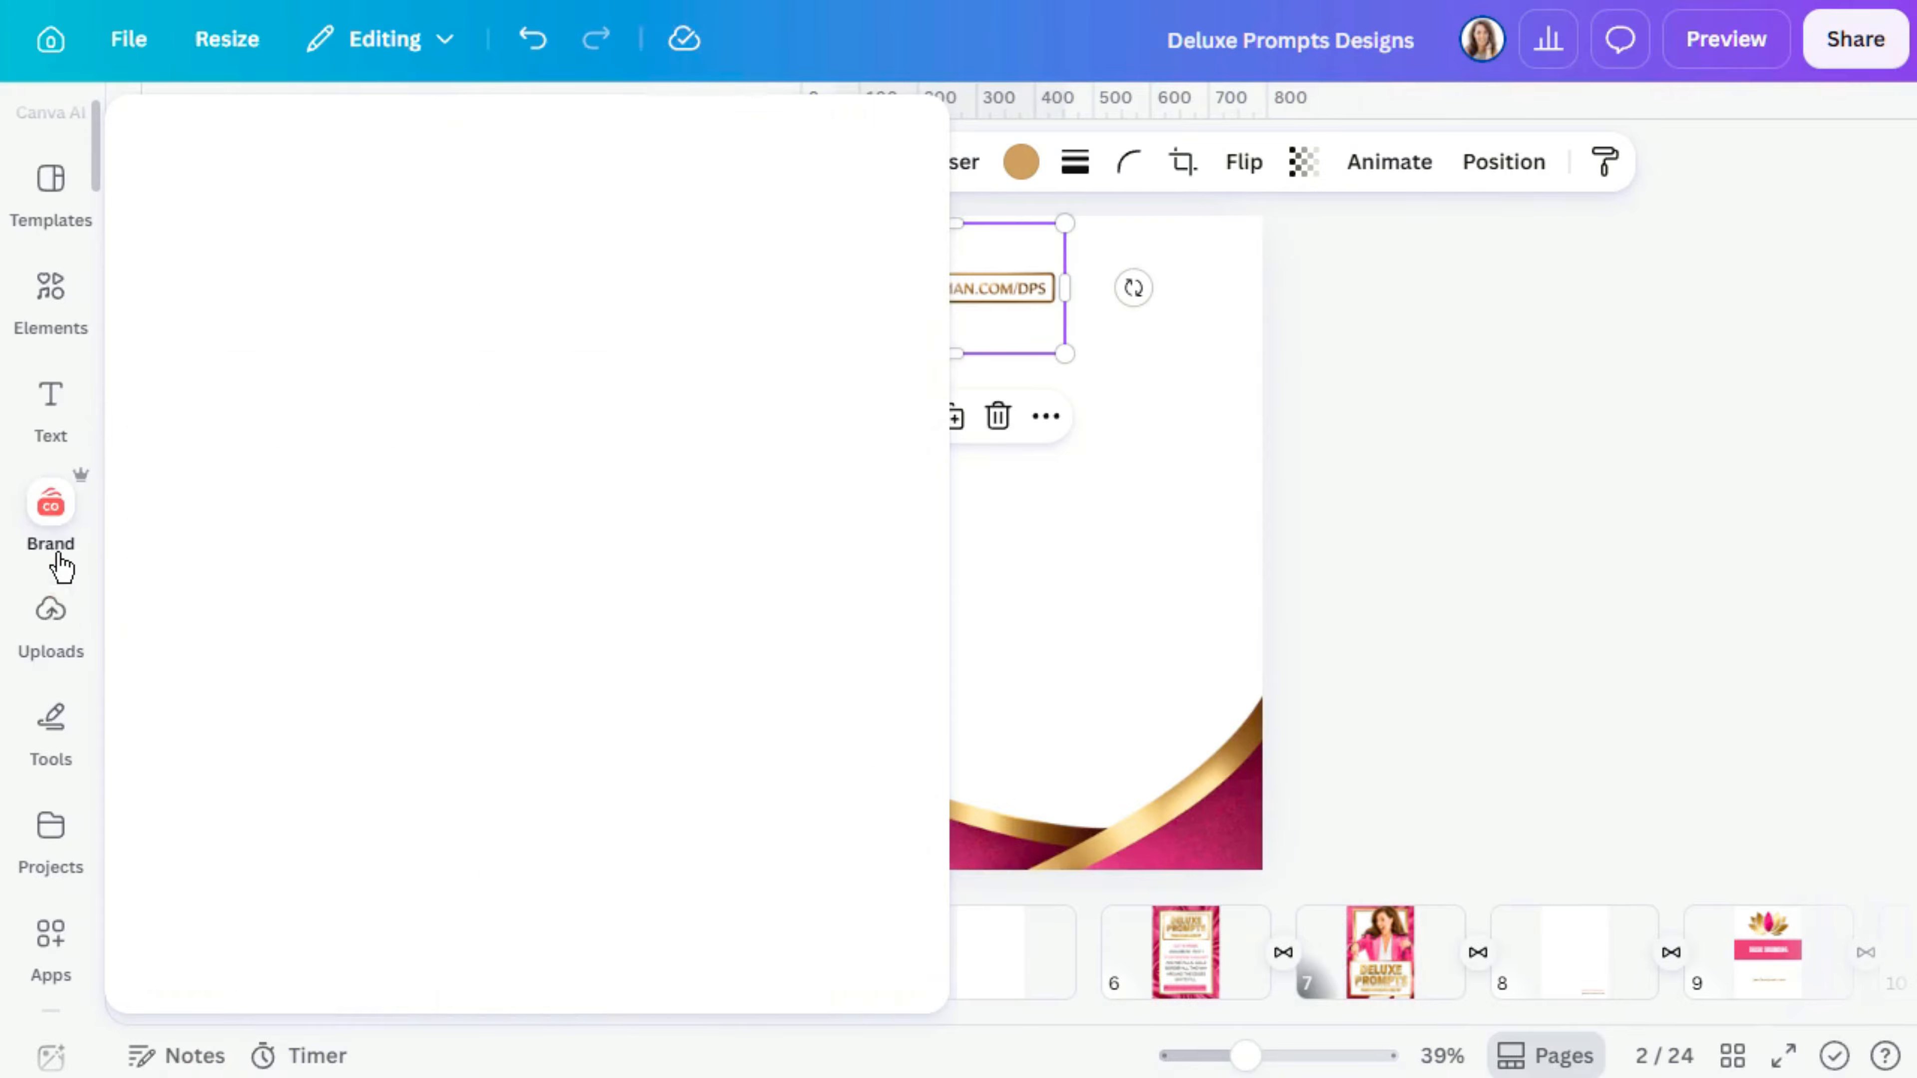
{"action": "scroll", "coordinate": [431, 557], "scroll_direction": "down", "scroll_amount": 10}
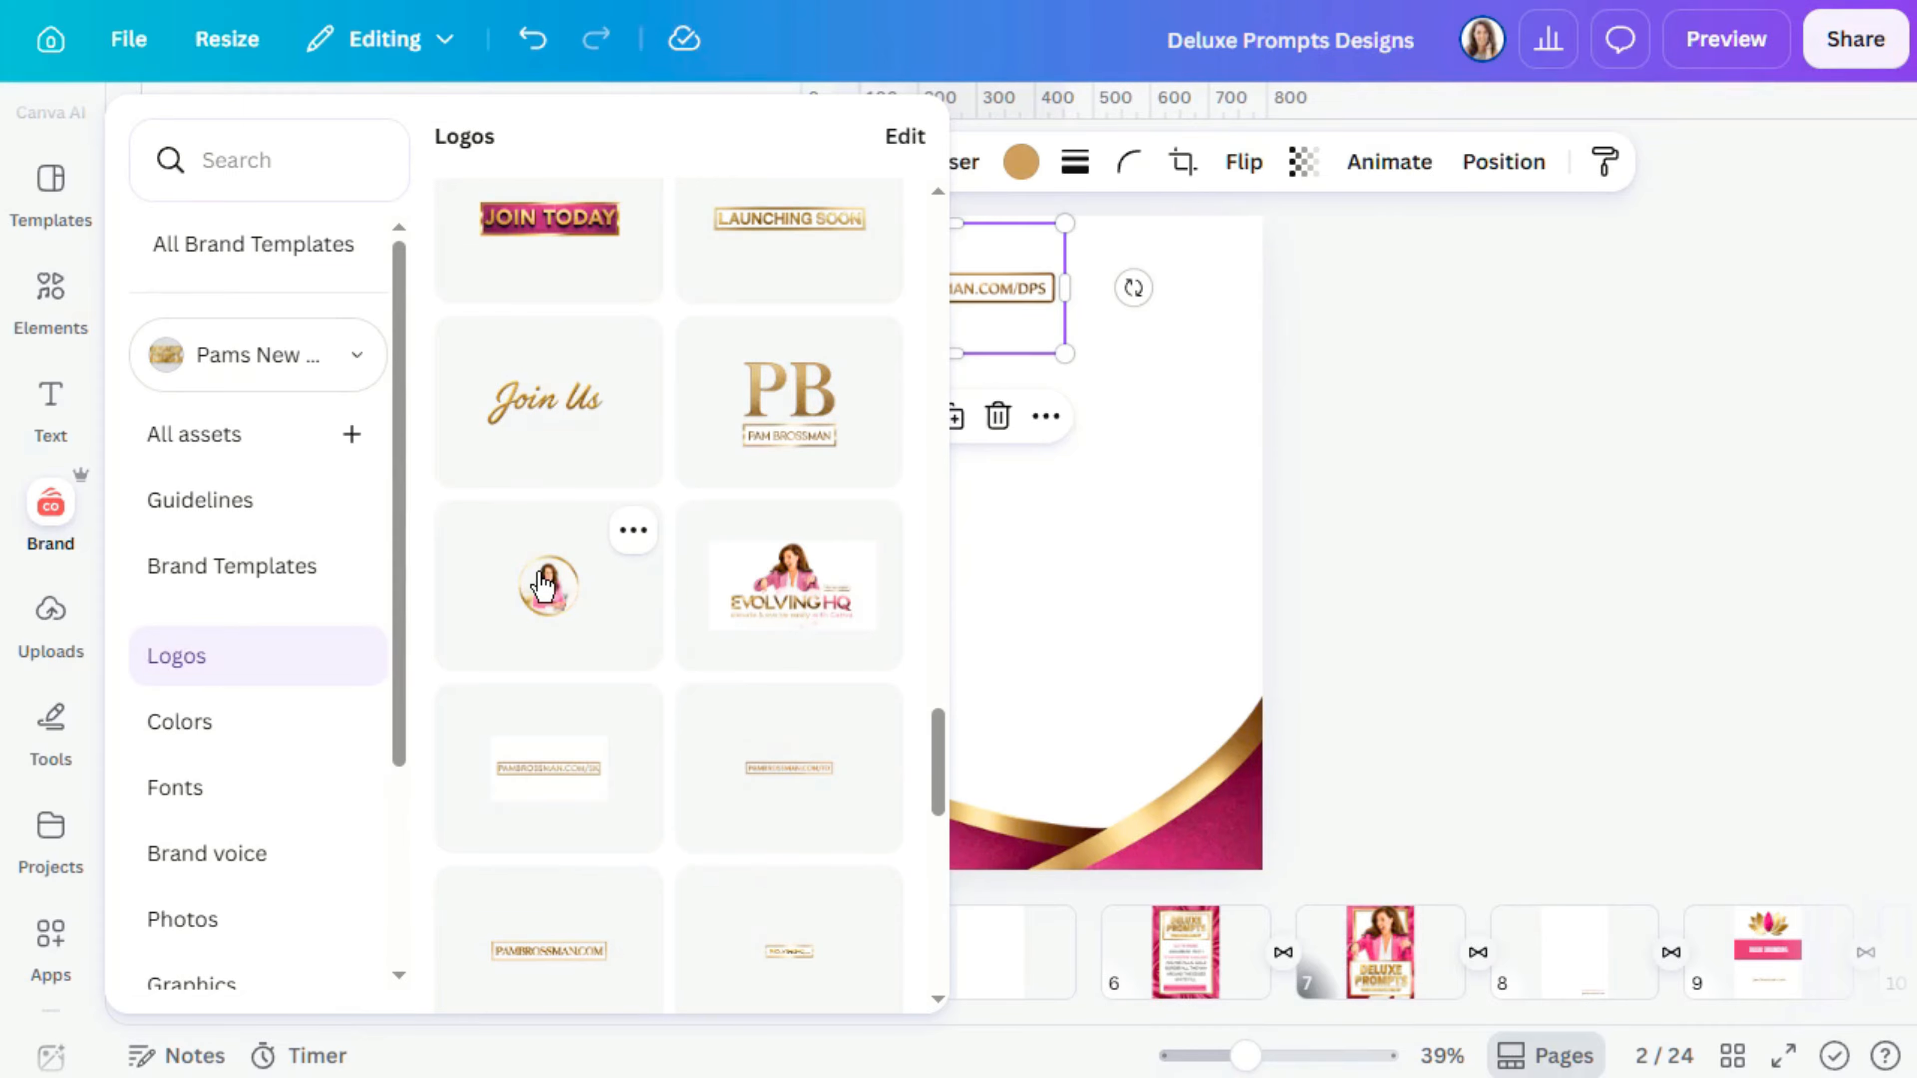
{"action": "left_click", "coordinate": [535, 585]}
{"action": "left_click", "coordinate": [1056, 527]}
{"action": "left_click_drag", "start_coordinate": [1057, 526], "coordinate": [1161, 266]}
{"action": "left_click", "coordinate": [208, 957]}
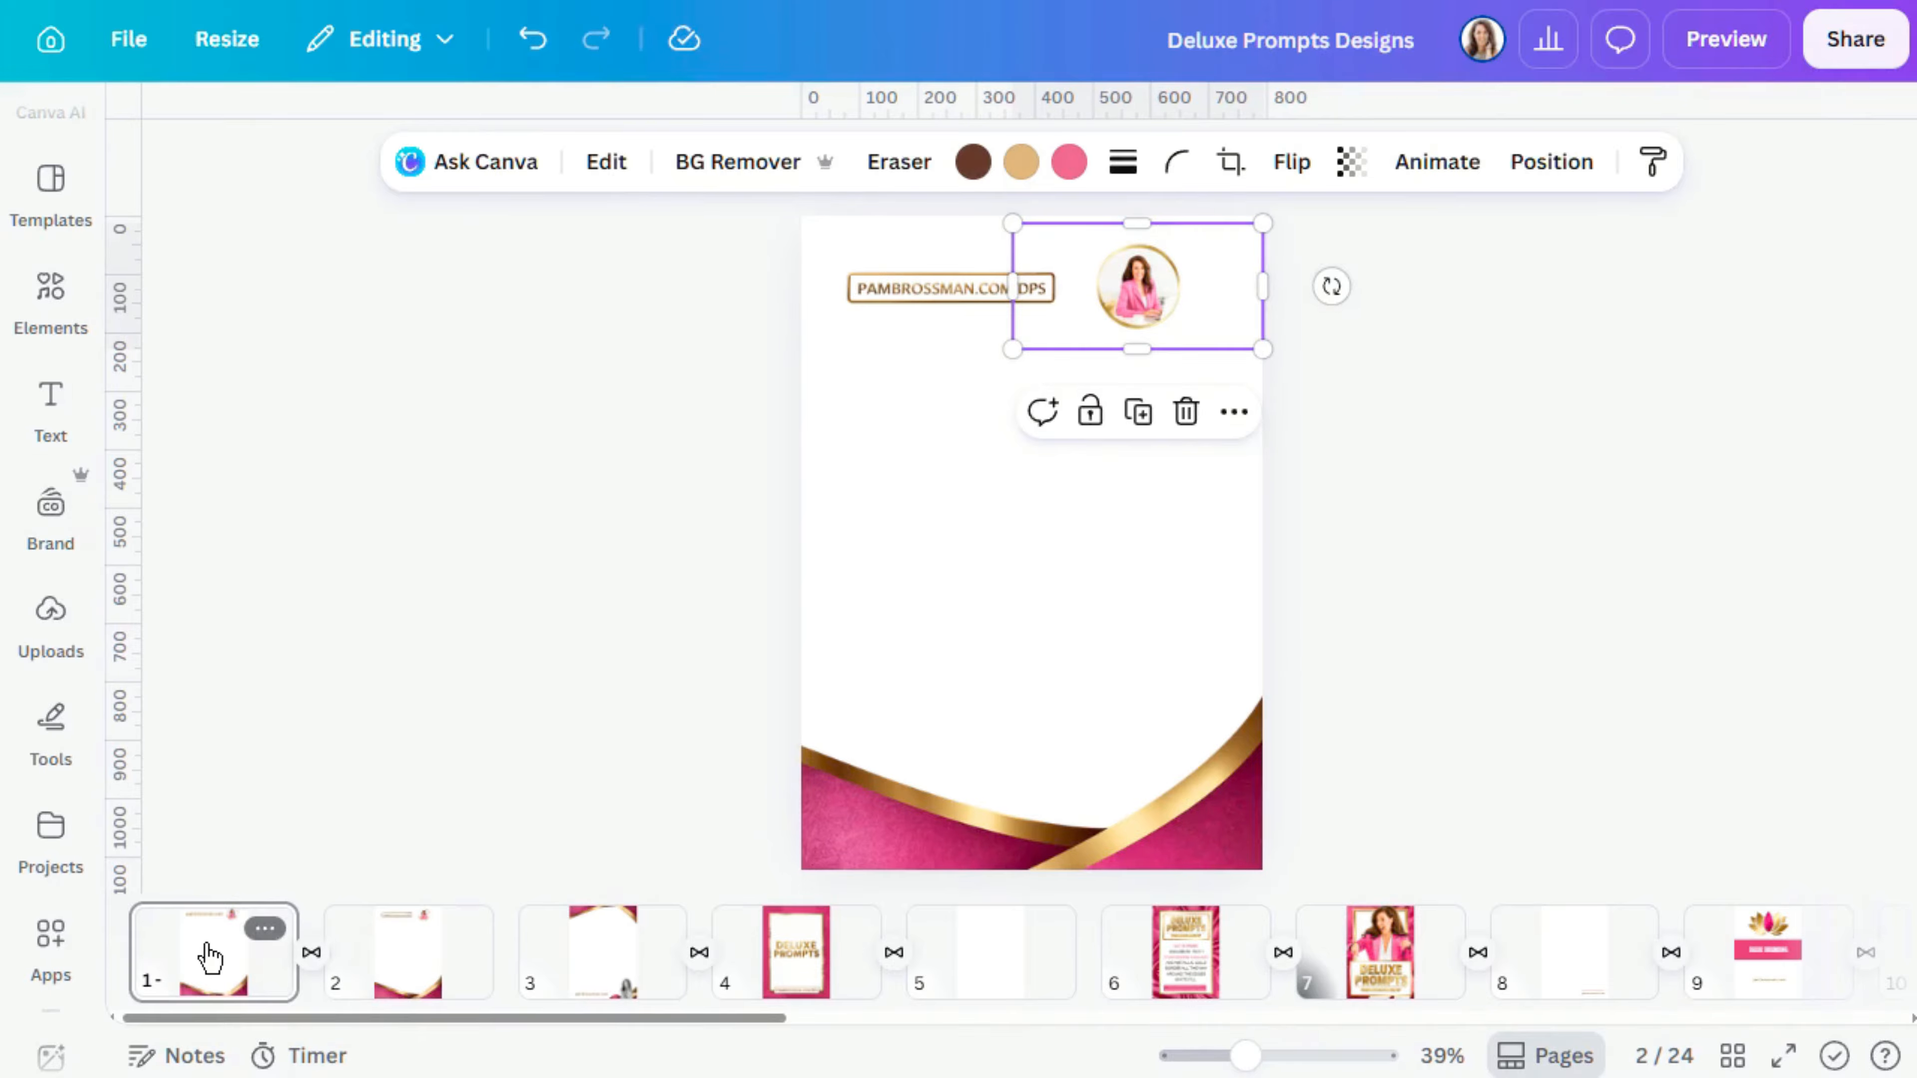
{"action": "left_click", "coordinate": [409, 968]}
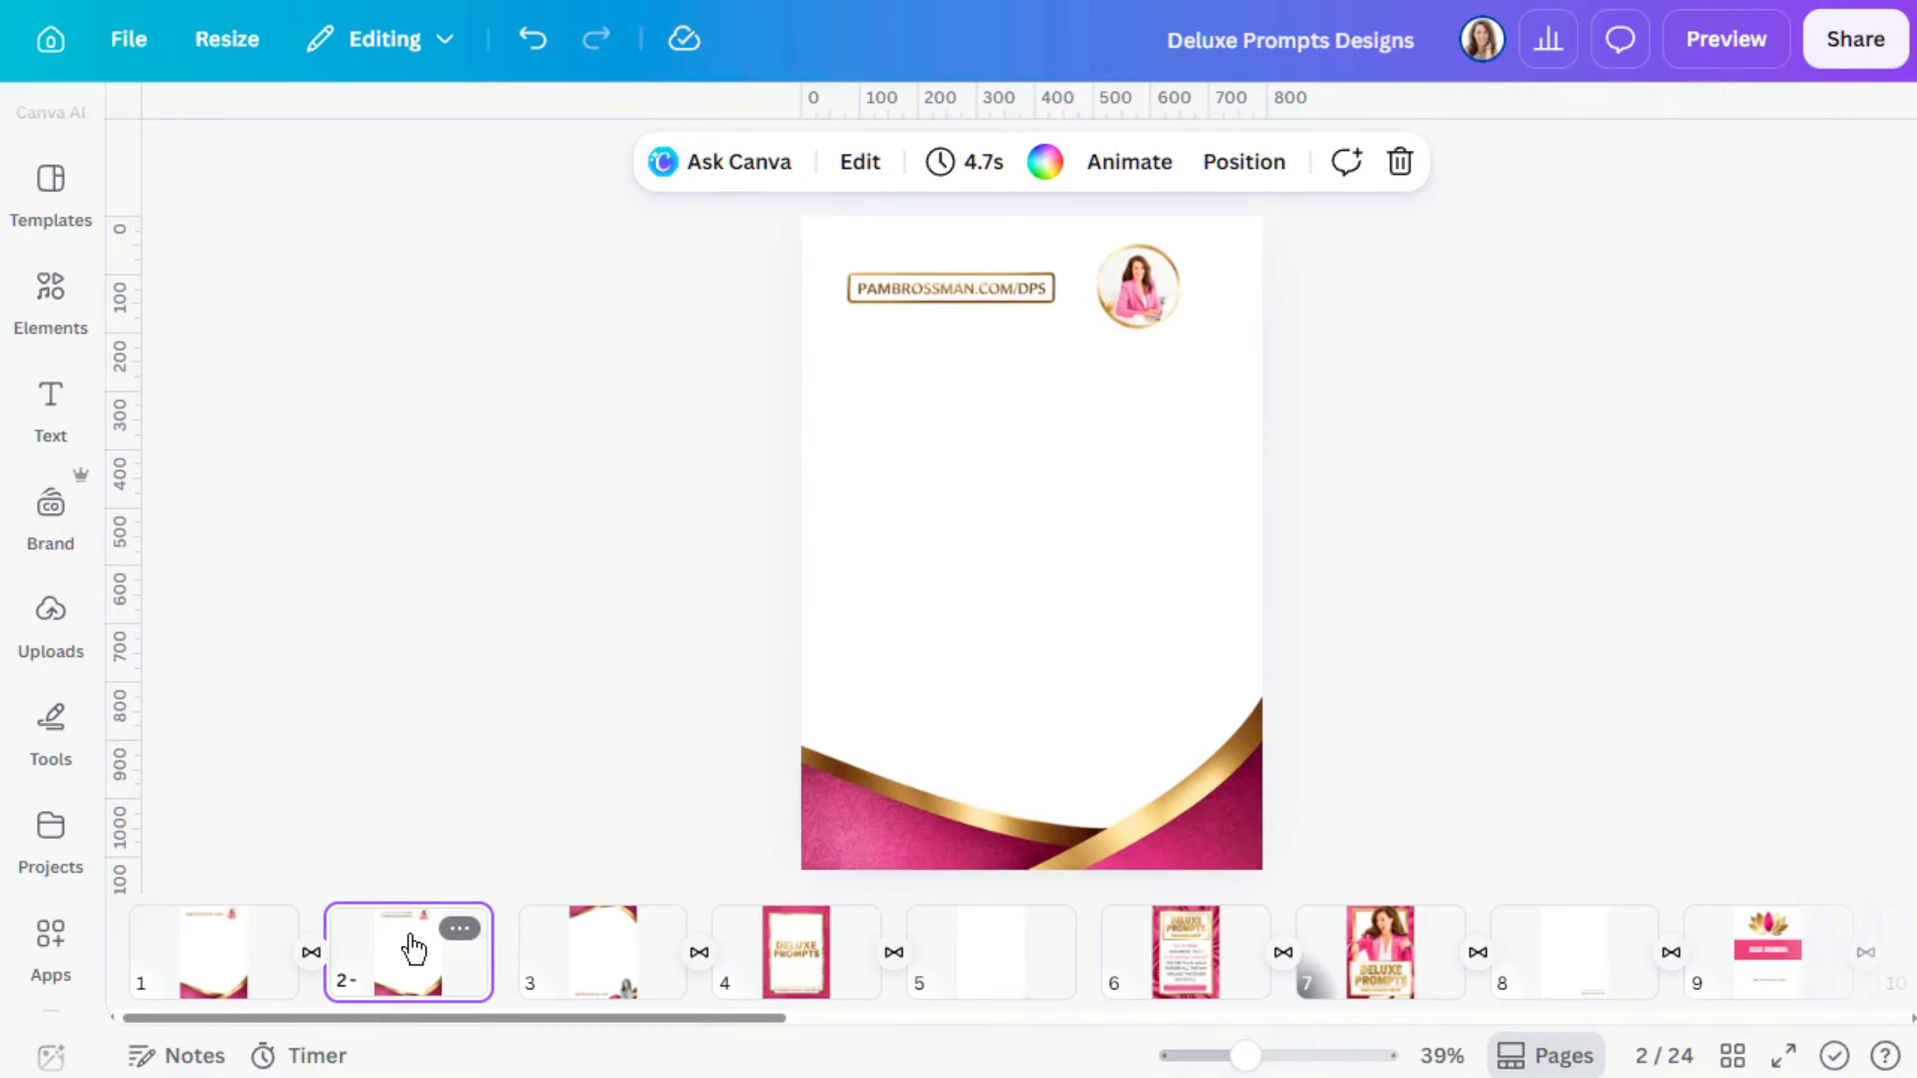
{"action": "left_click", "coordinate": [920, 285]}
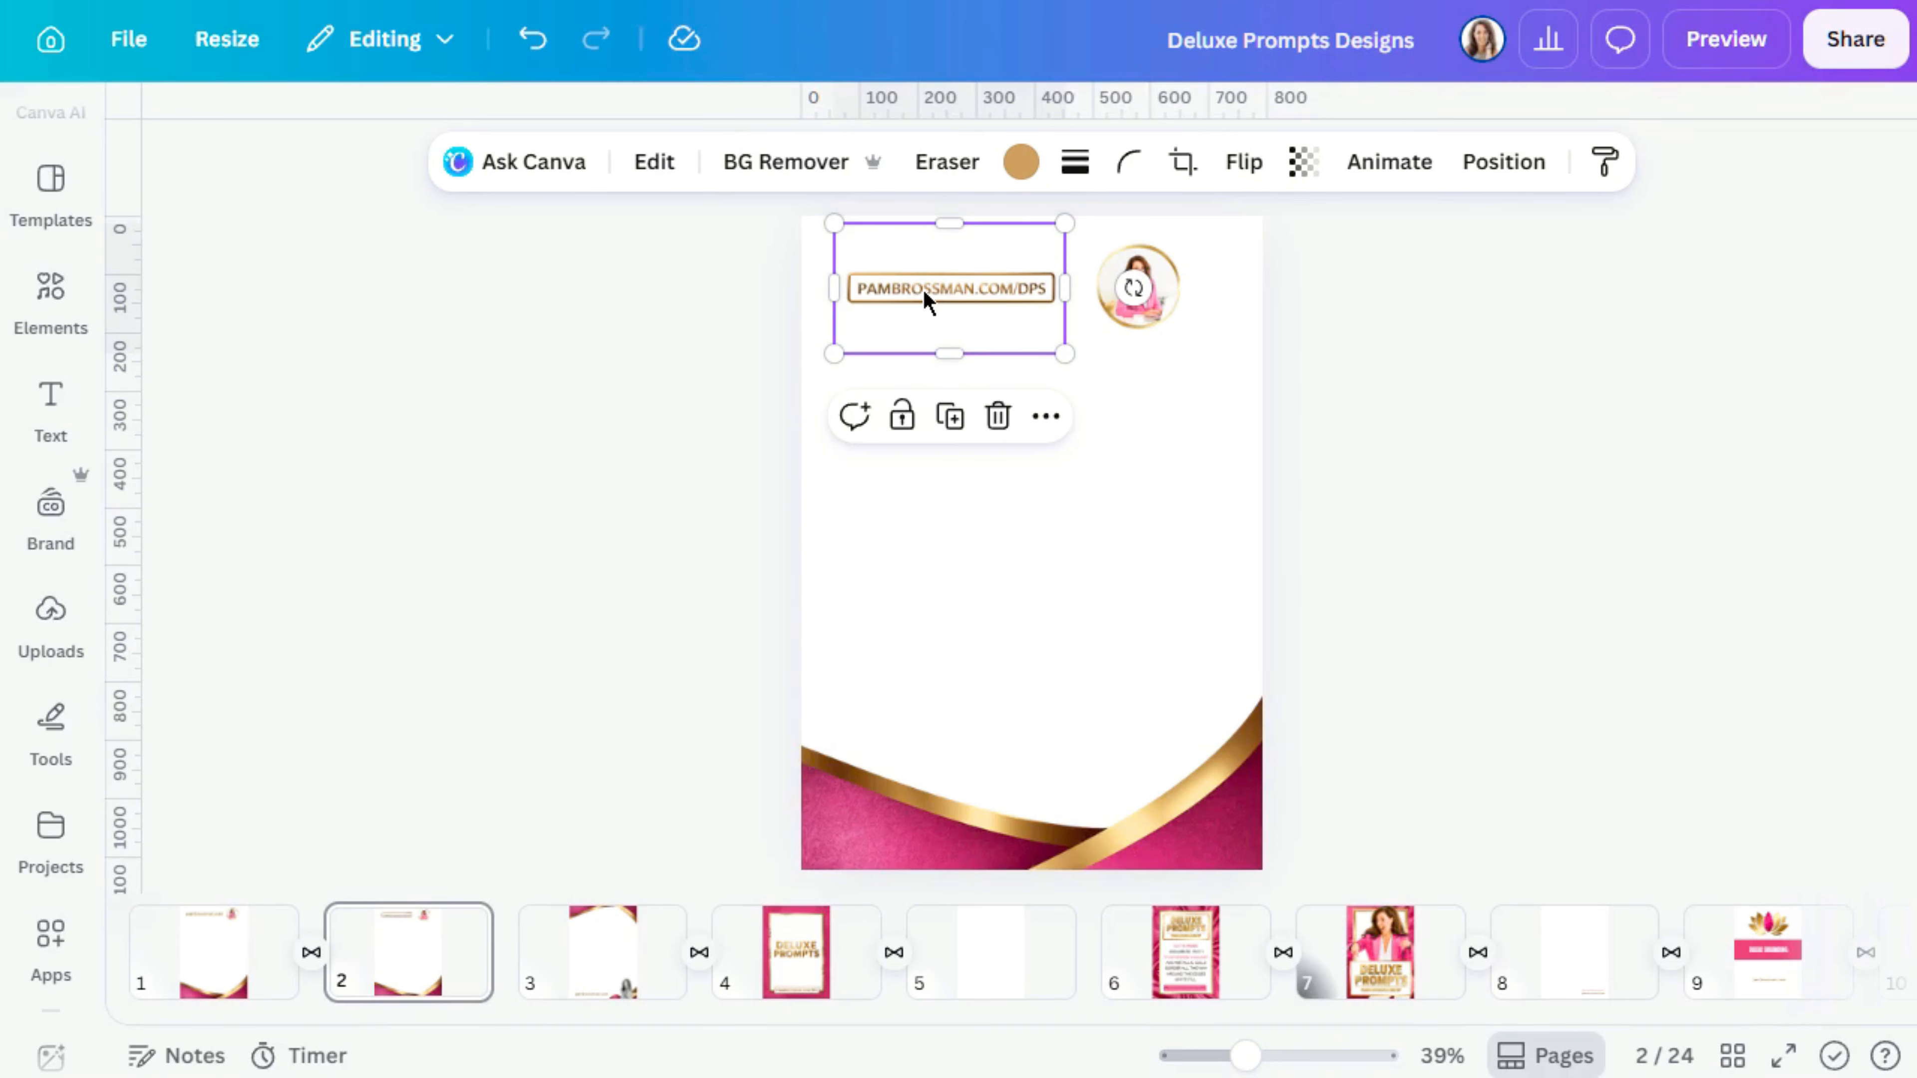
Move the blank page 5 directly after page 3 as a new page to design.
{"action": "left_click", "coordinate": [609, 981]}
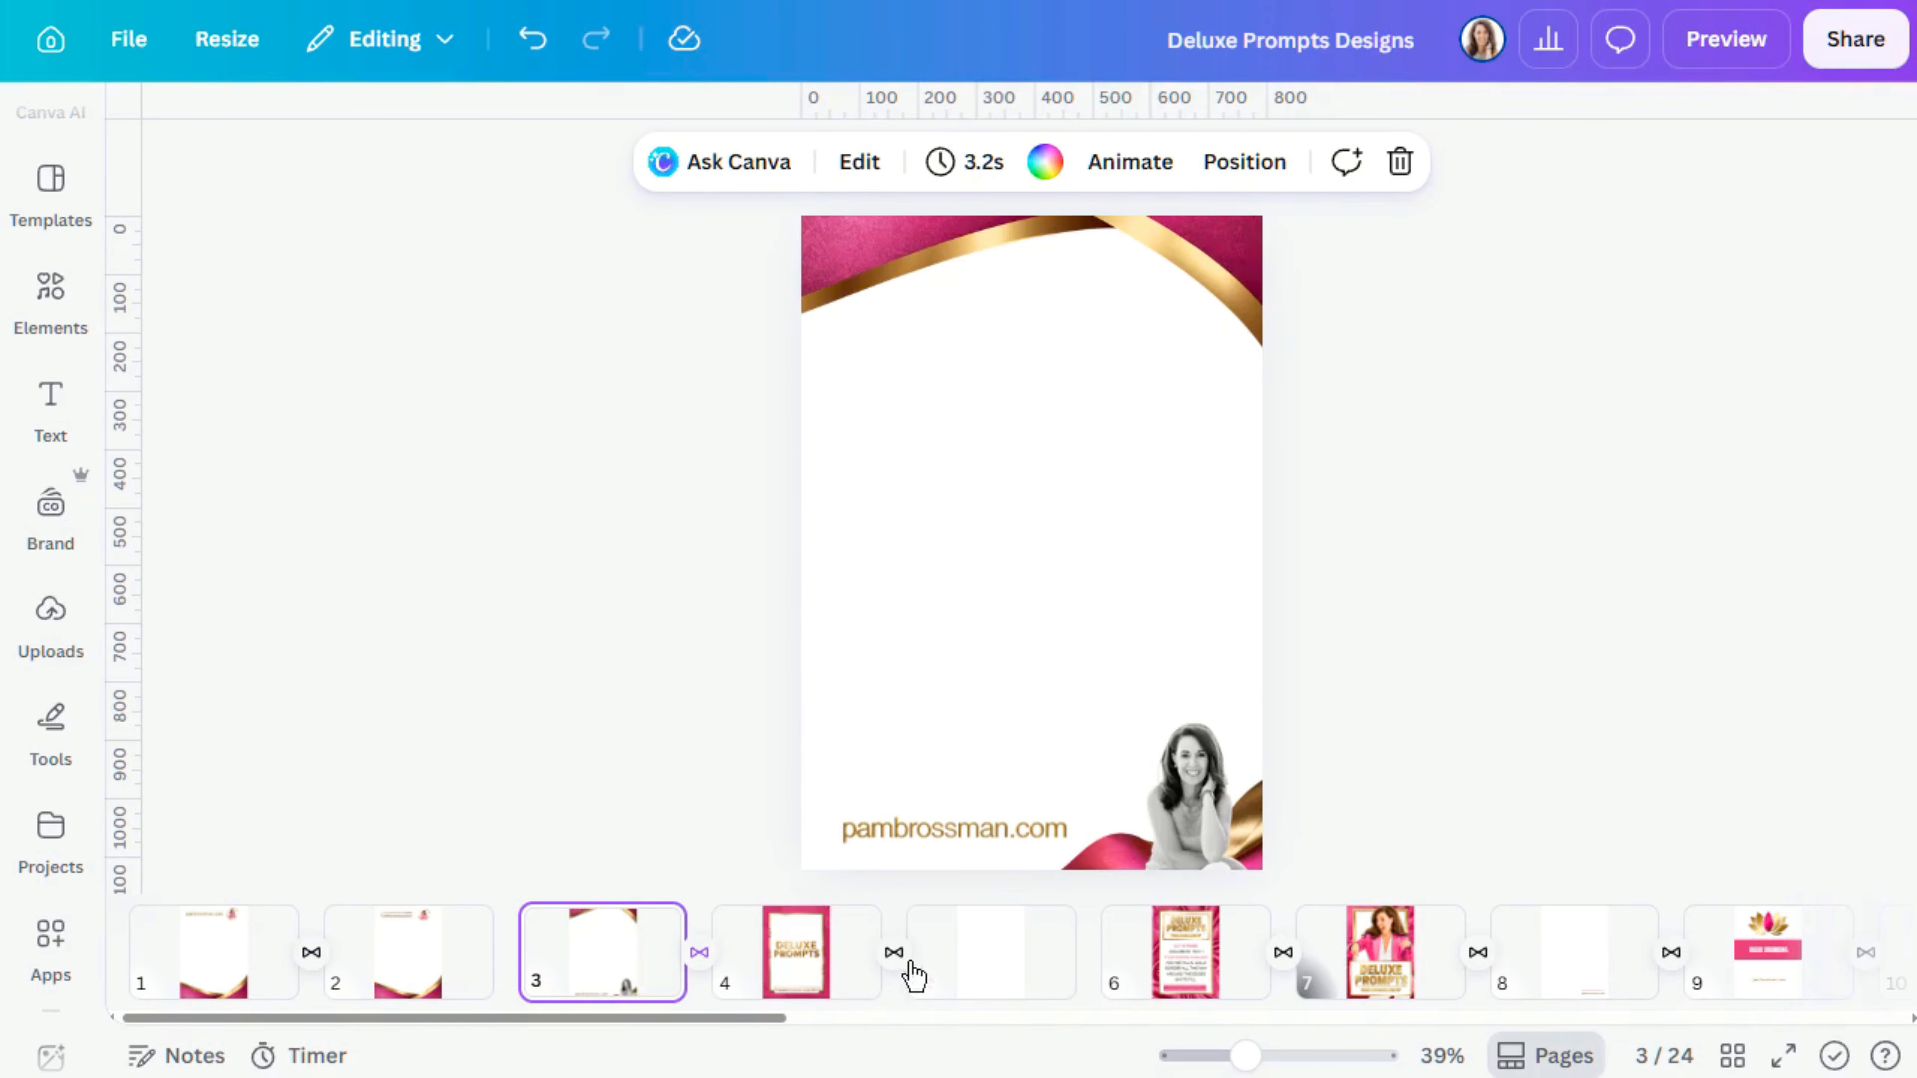
{"action": "left_click_drag", "start_coordinate": [976, 976], "coordinate": [675, 977]}
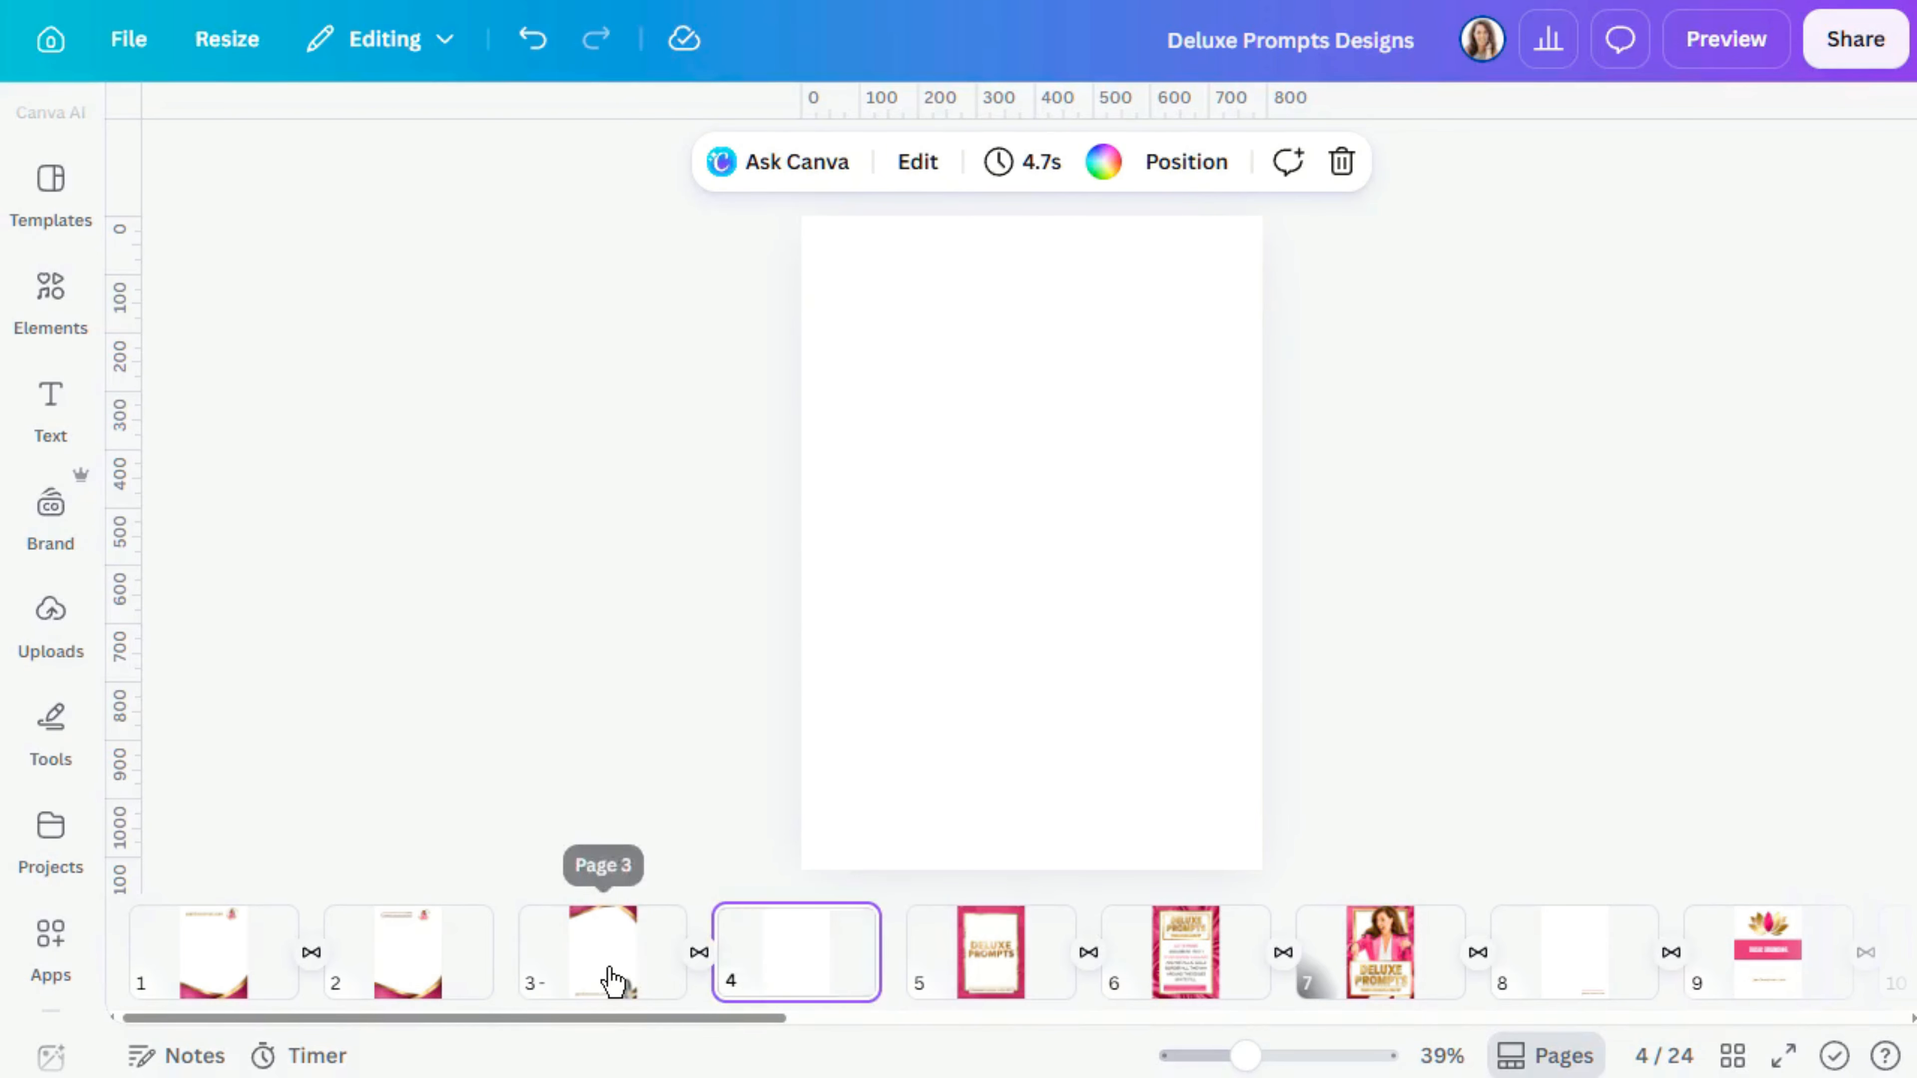
{"action": "left_click", "coordinate": [613, 981]}
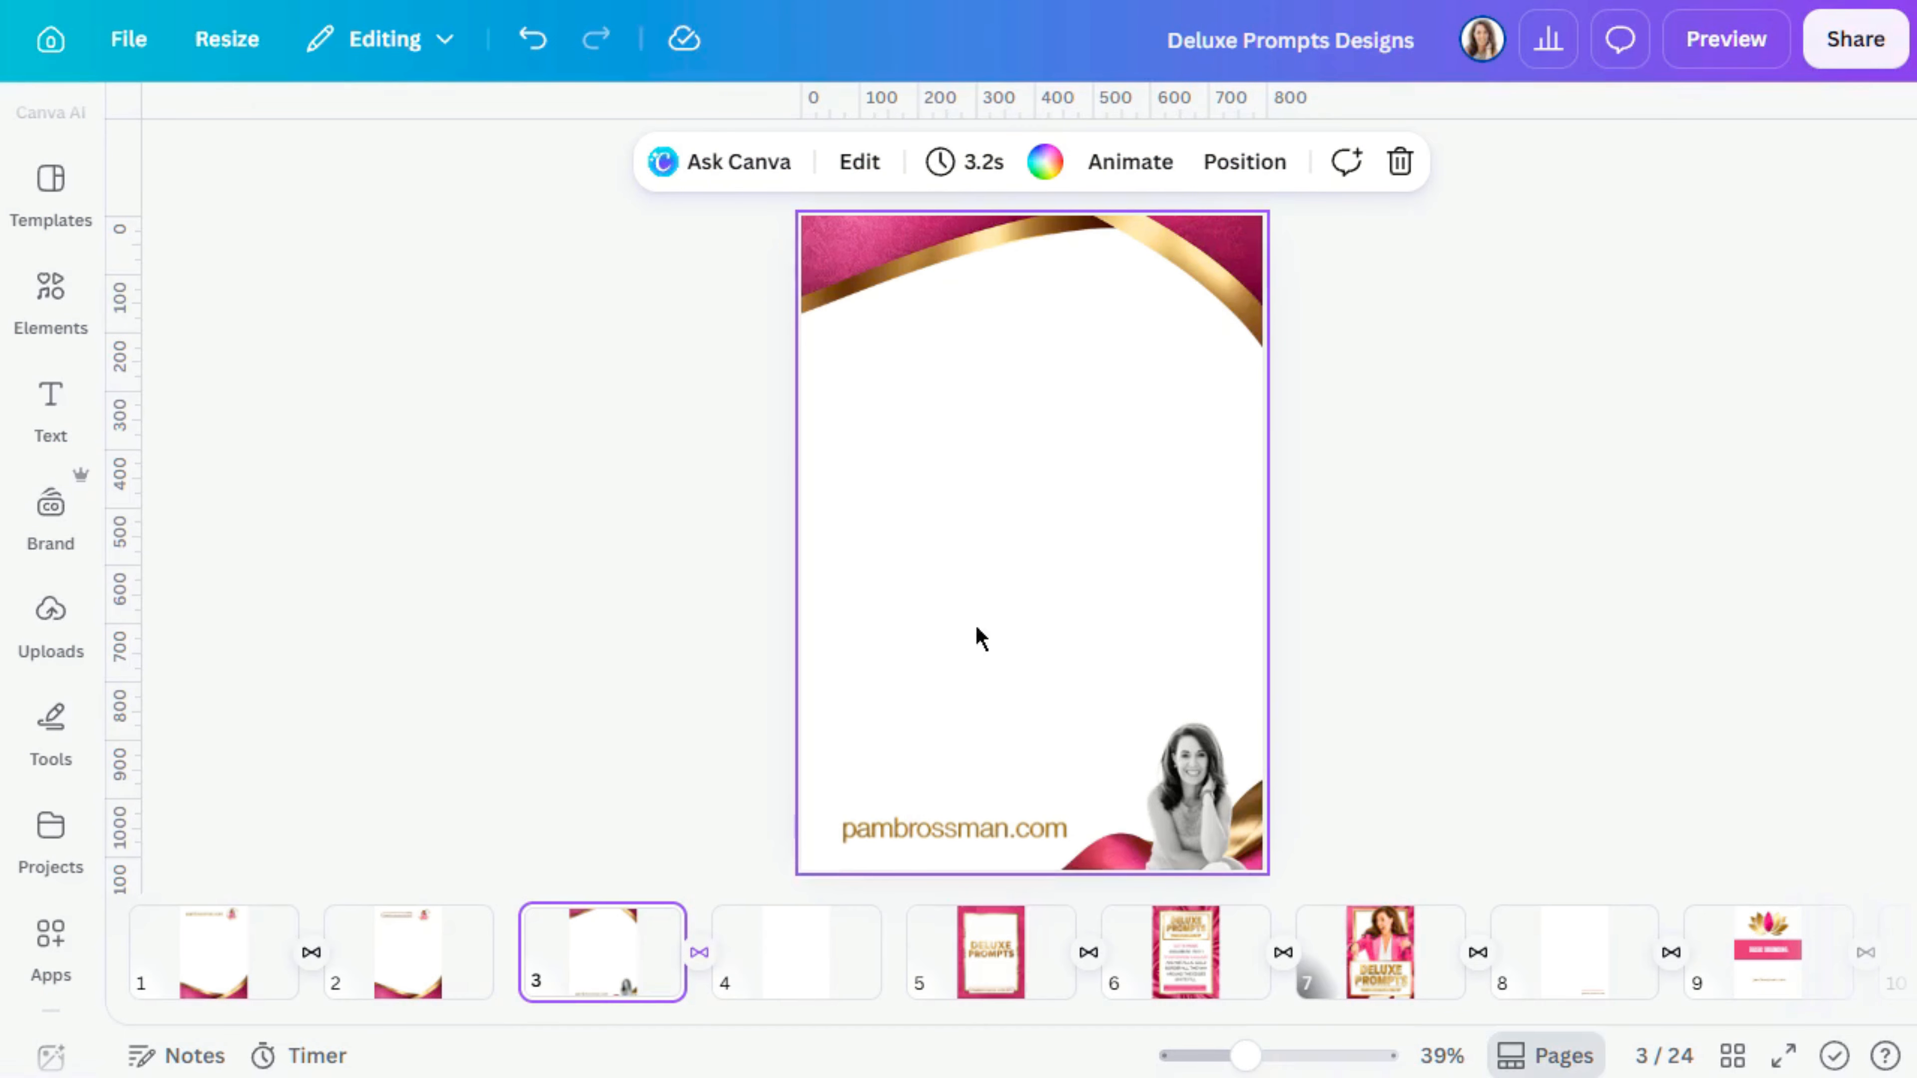
Copy the wave background from page 2 onto blank page 4 and flip it vertically.
{"action": "left_click", "coordinate": [420, 997]}
{"action": "left_click", "coordinate": [1166, 812]}
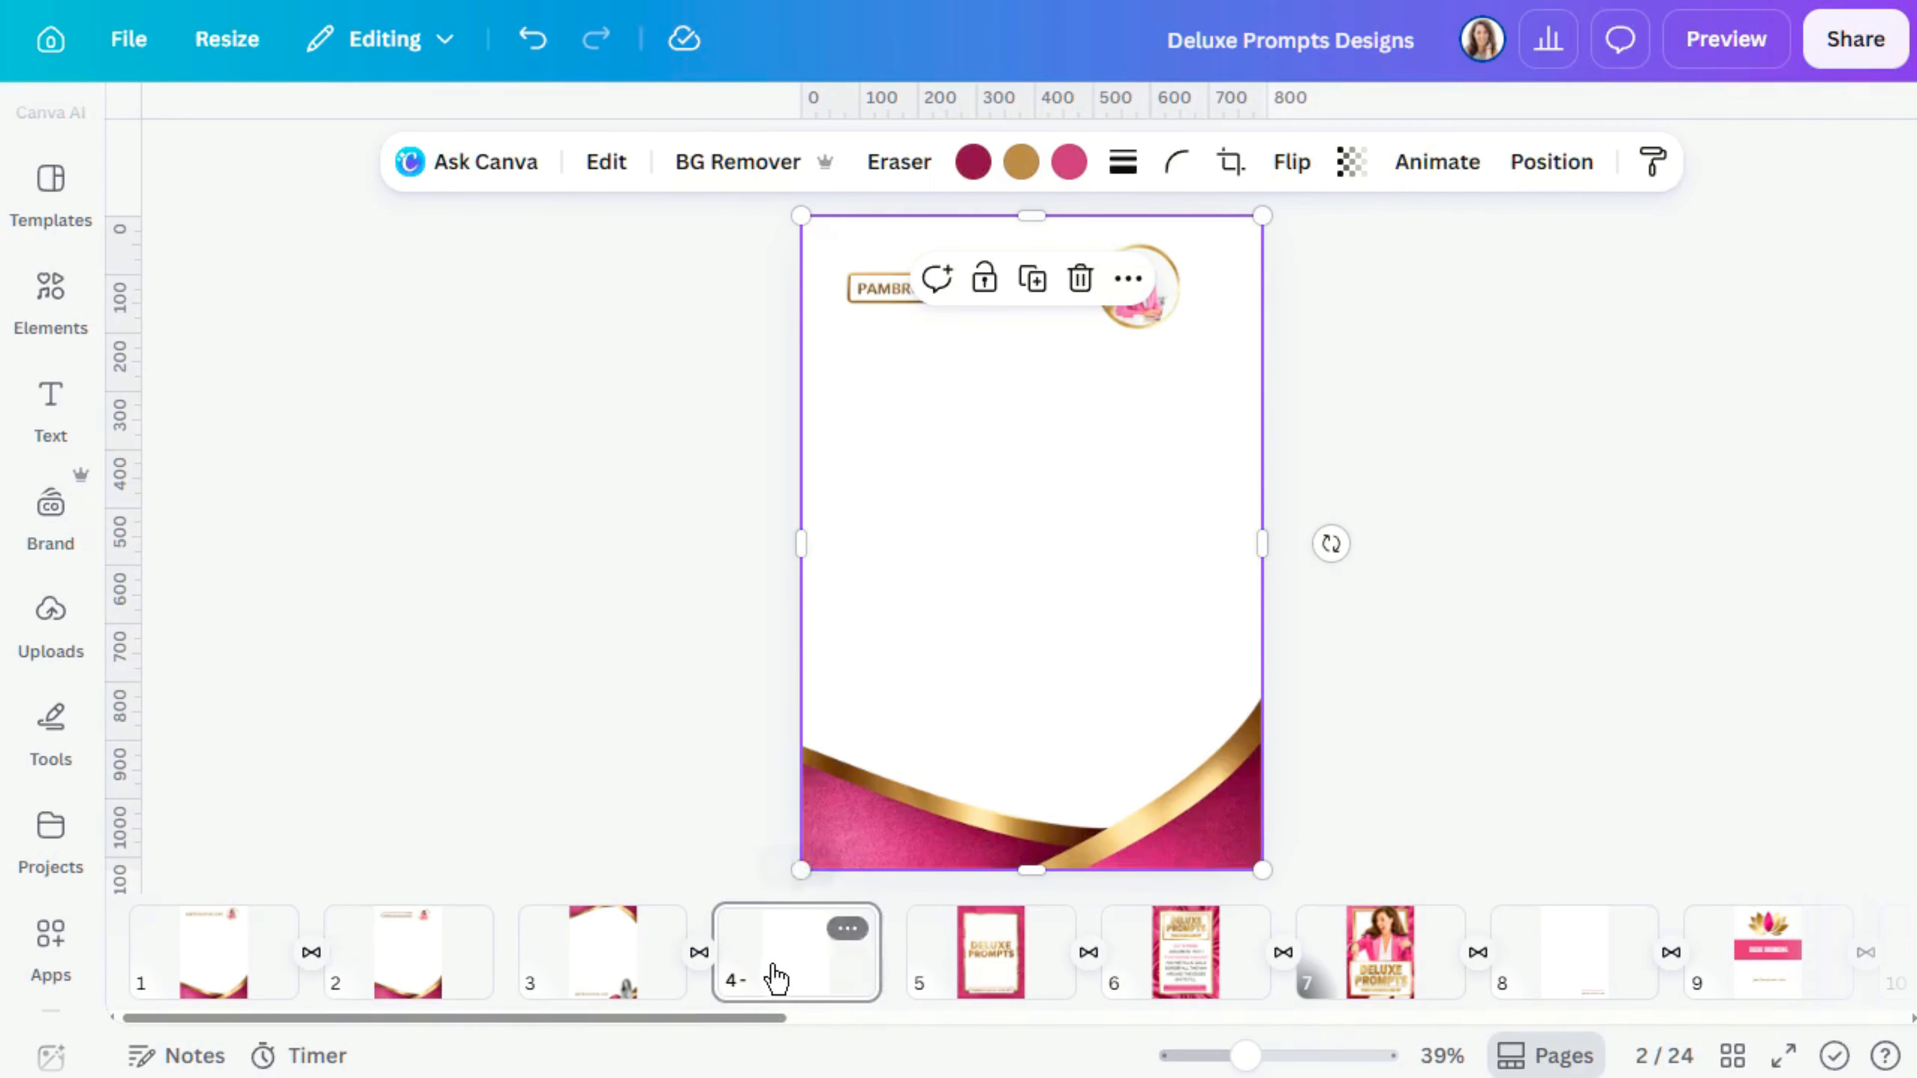
{"action": "left_click", "coordinate": [774, 980]}
{"action": "key", "text": "ctrl+v"}
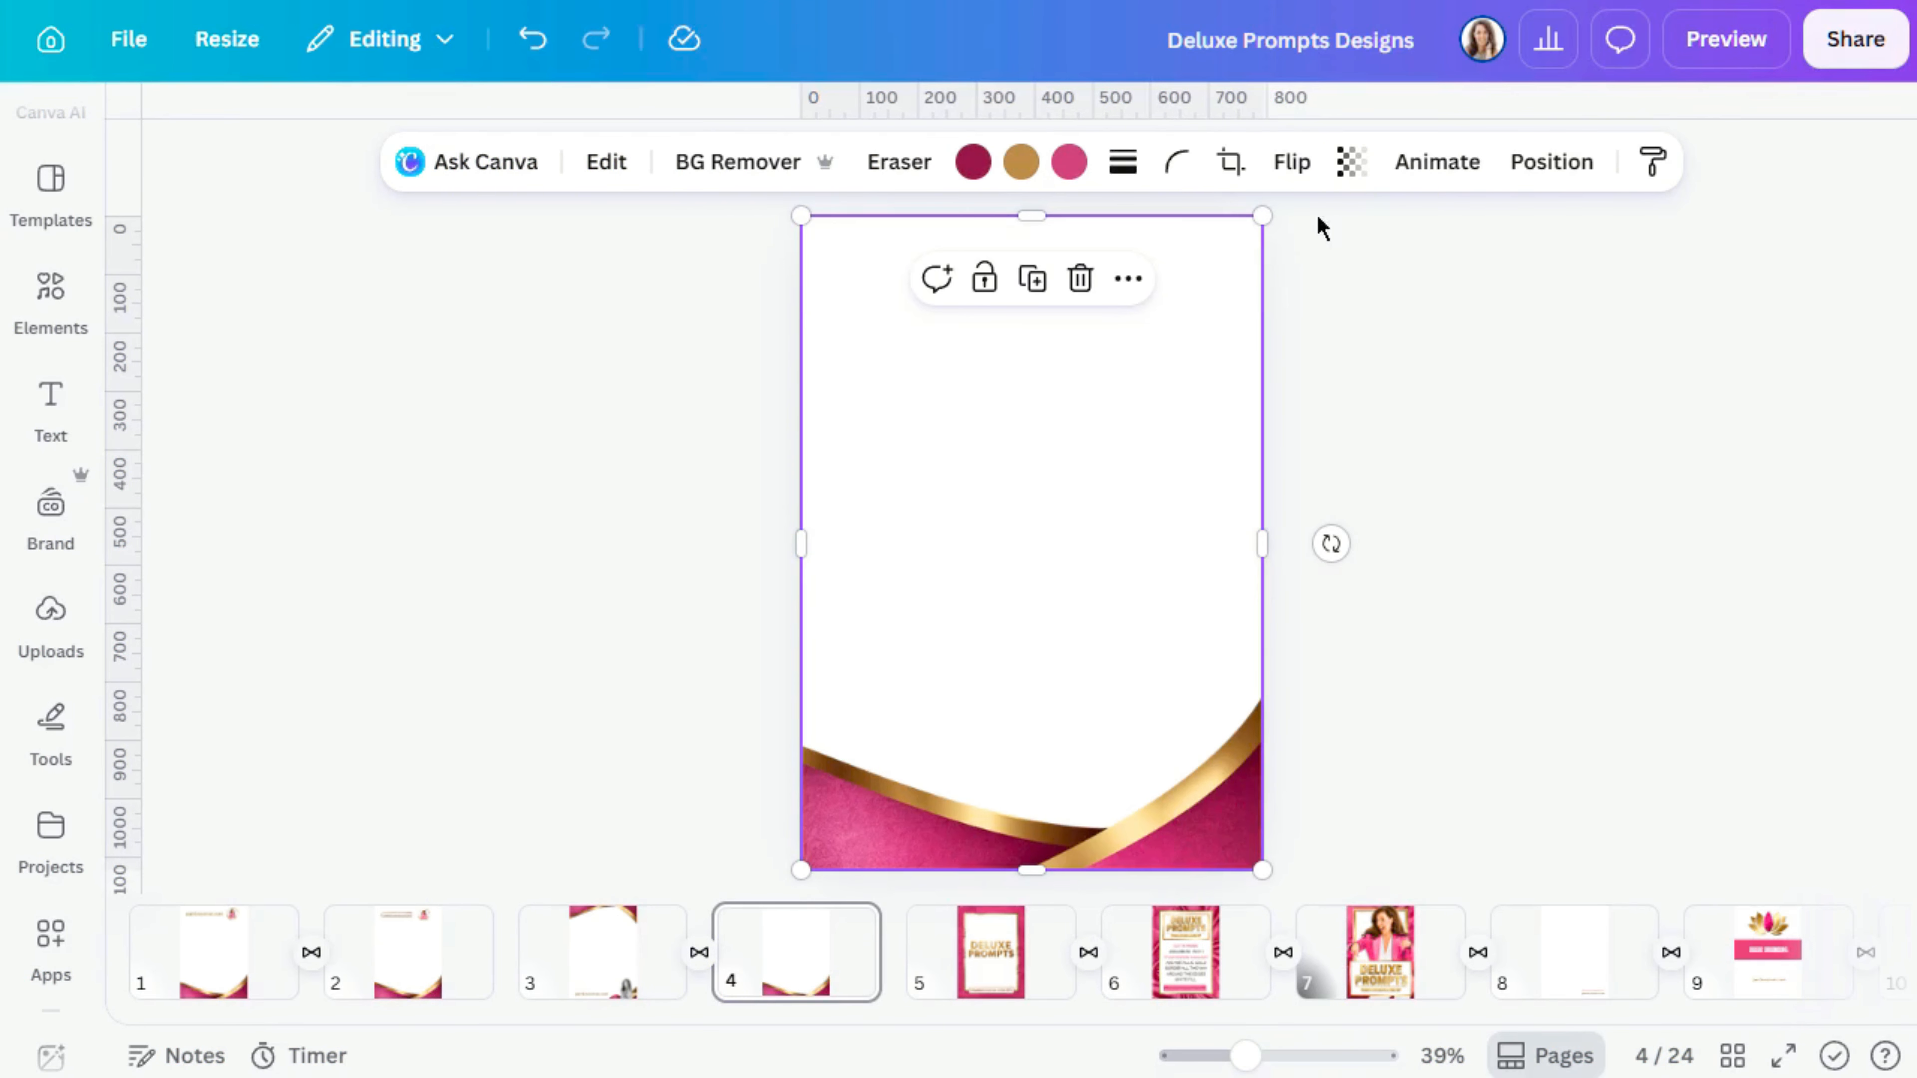
{"action": "left_click", "coordinate": [1282, 168]}
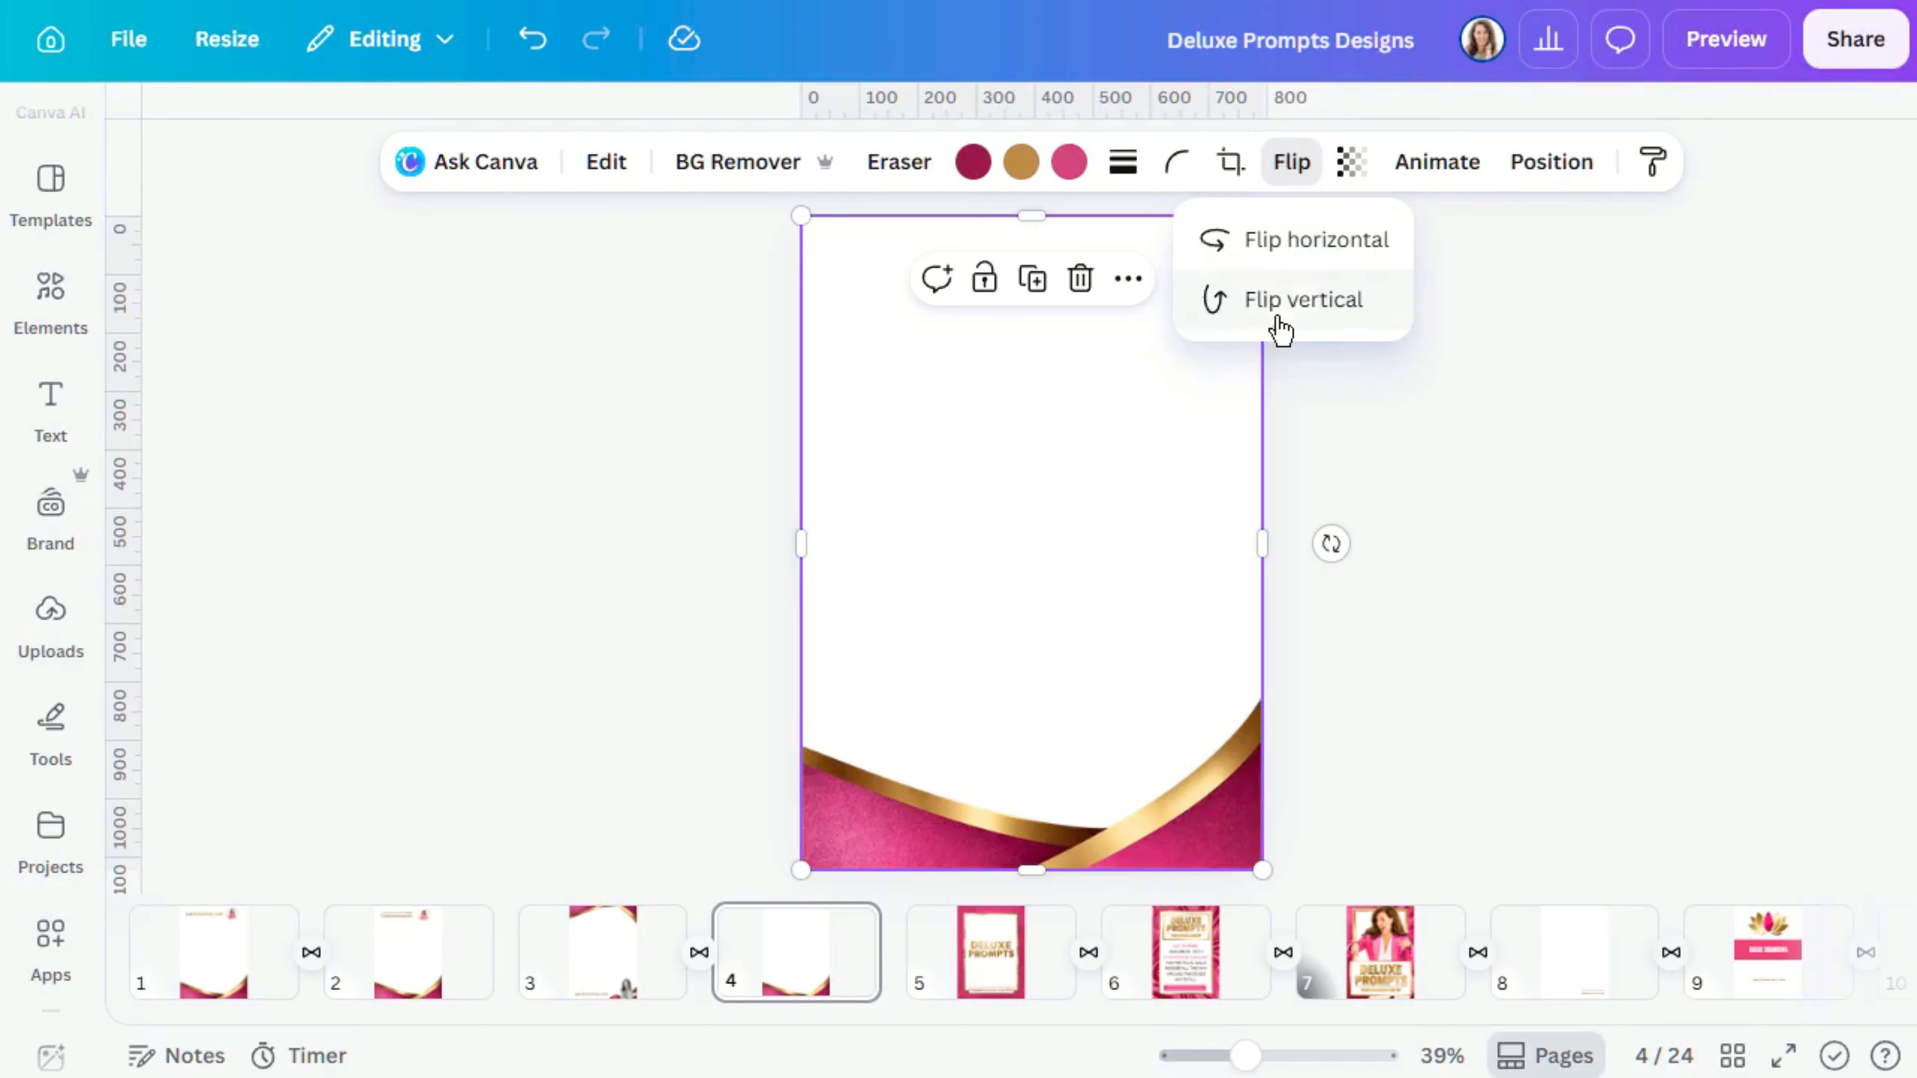
{"action": "left_click", "coordinate": [1301, 303]}
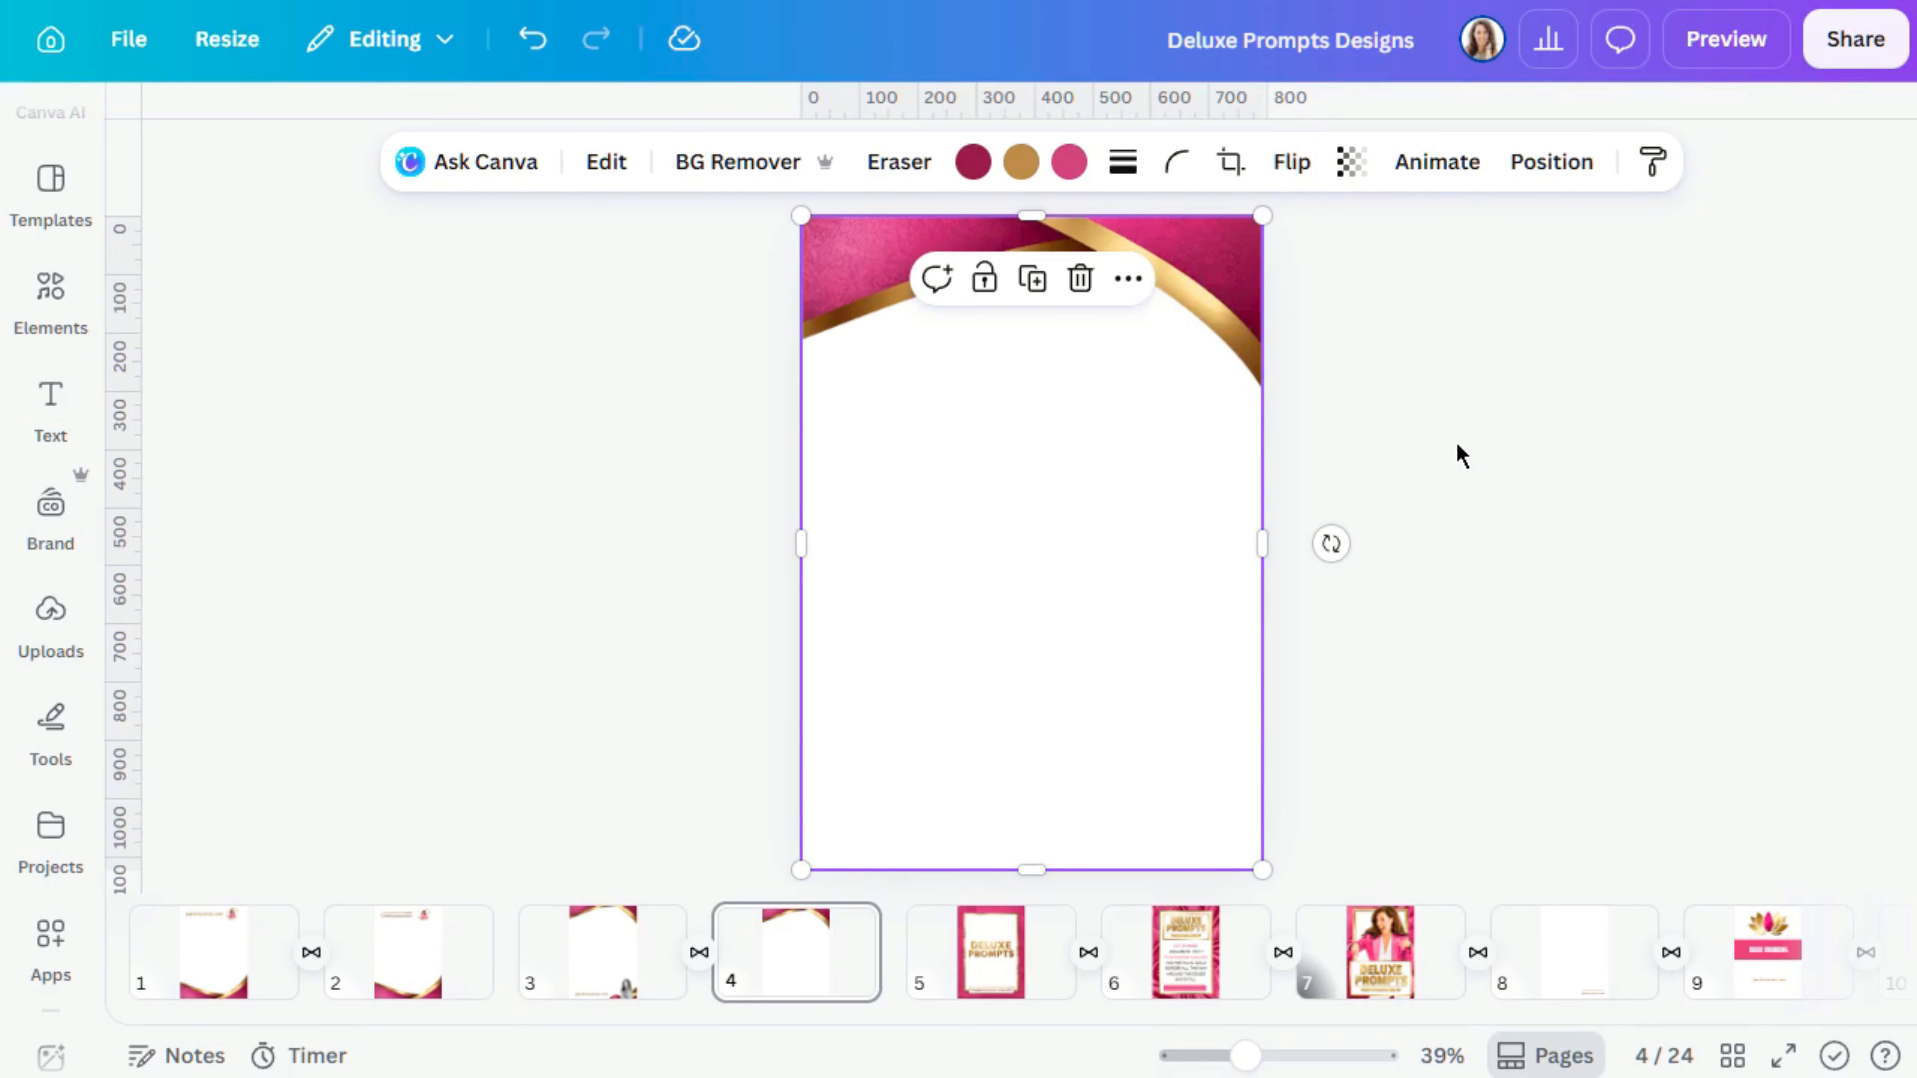
{"action": "left_click", "coordinate": [687, 570]}
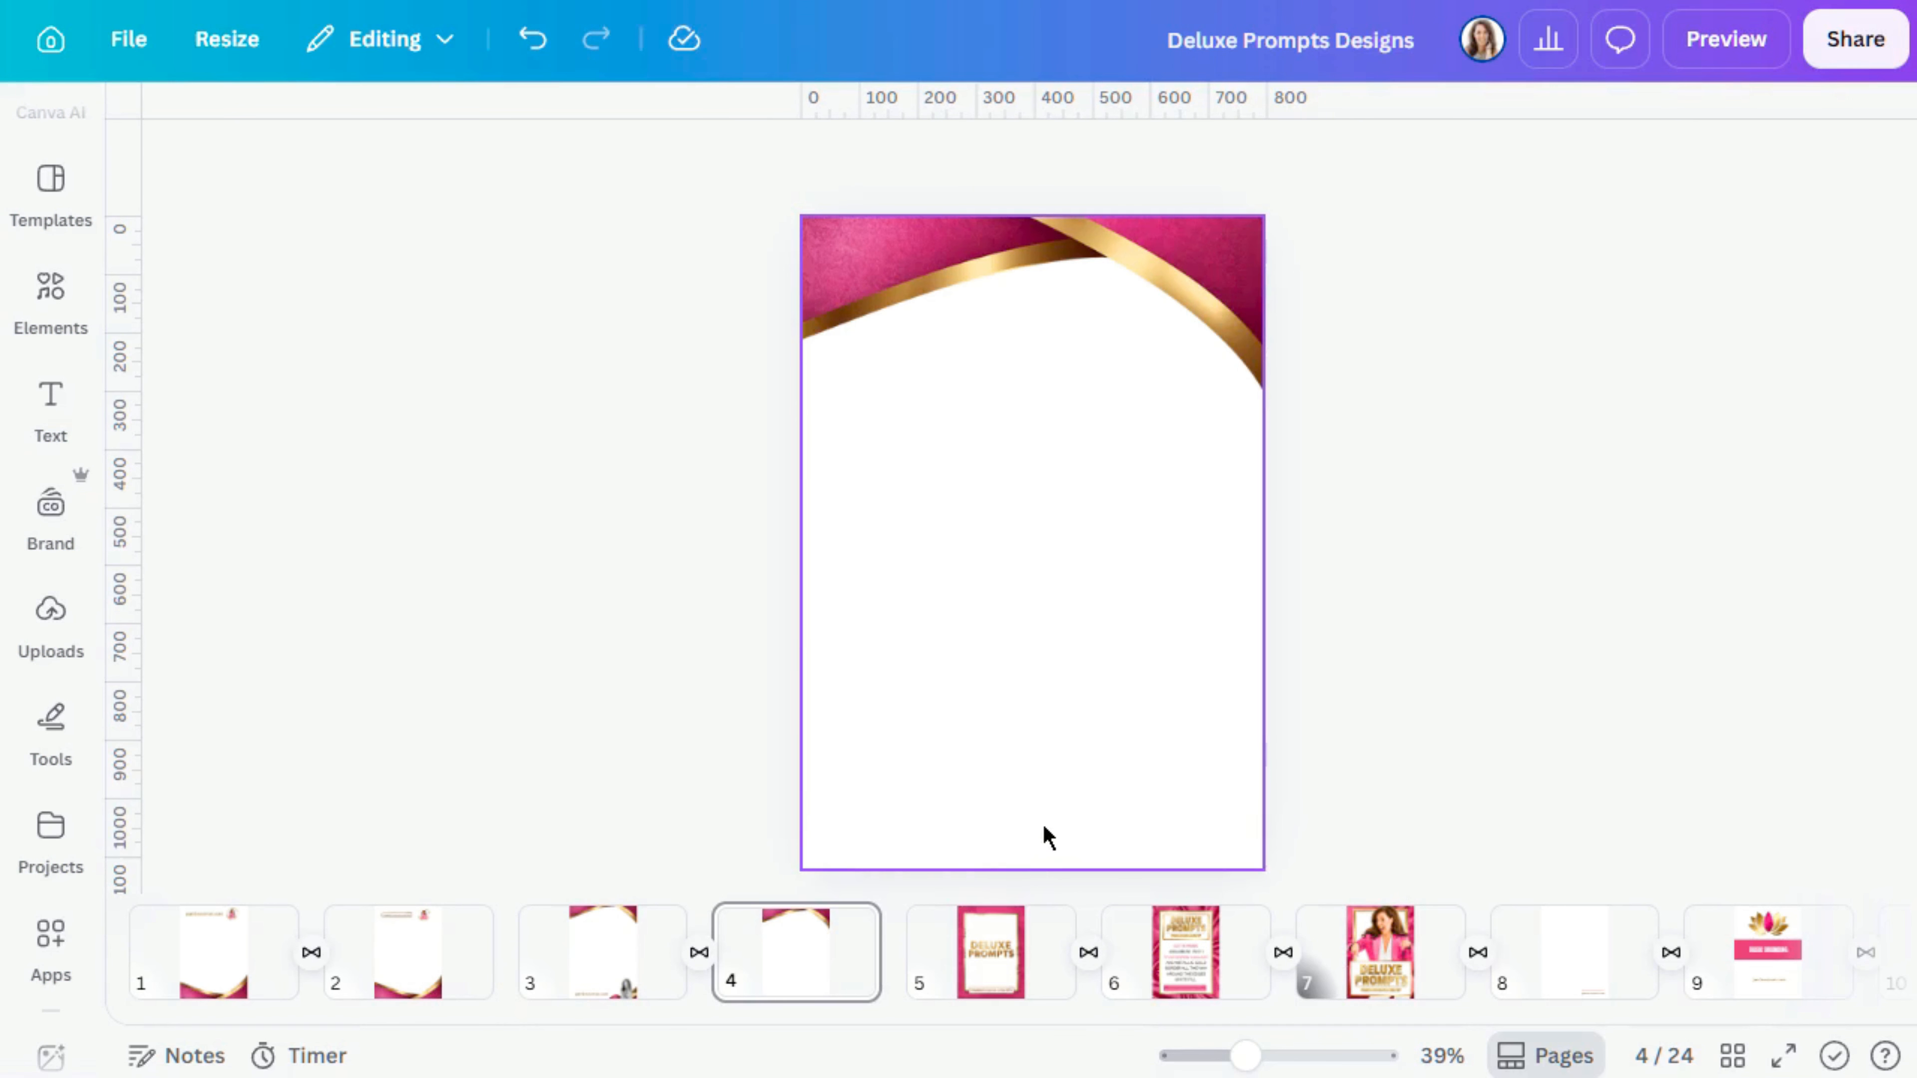
Add the uploaded image with a single pink curve and thin gold edge to page 4.
{"action": "left_click", "coordinate": [591, 956]}
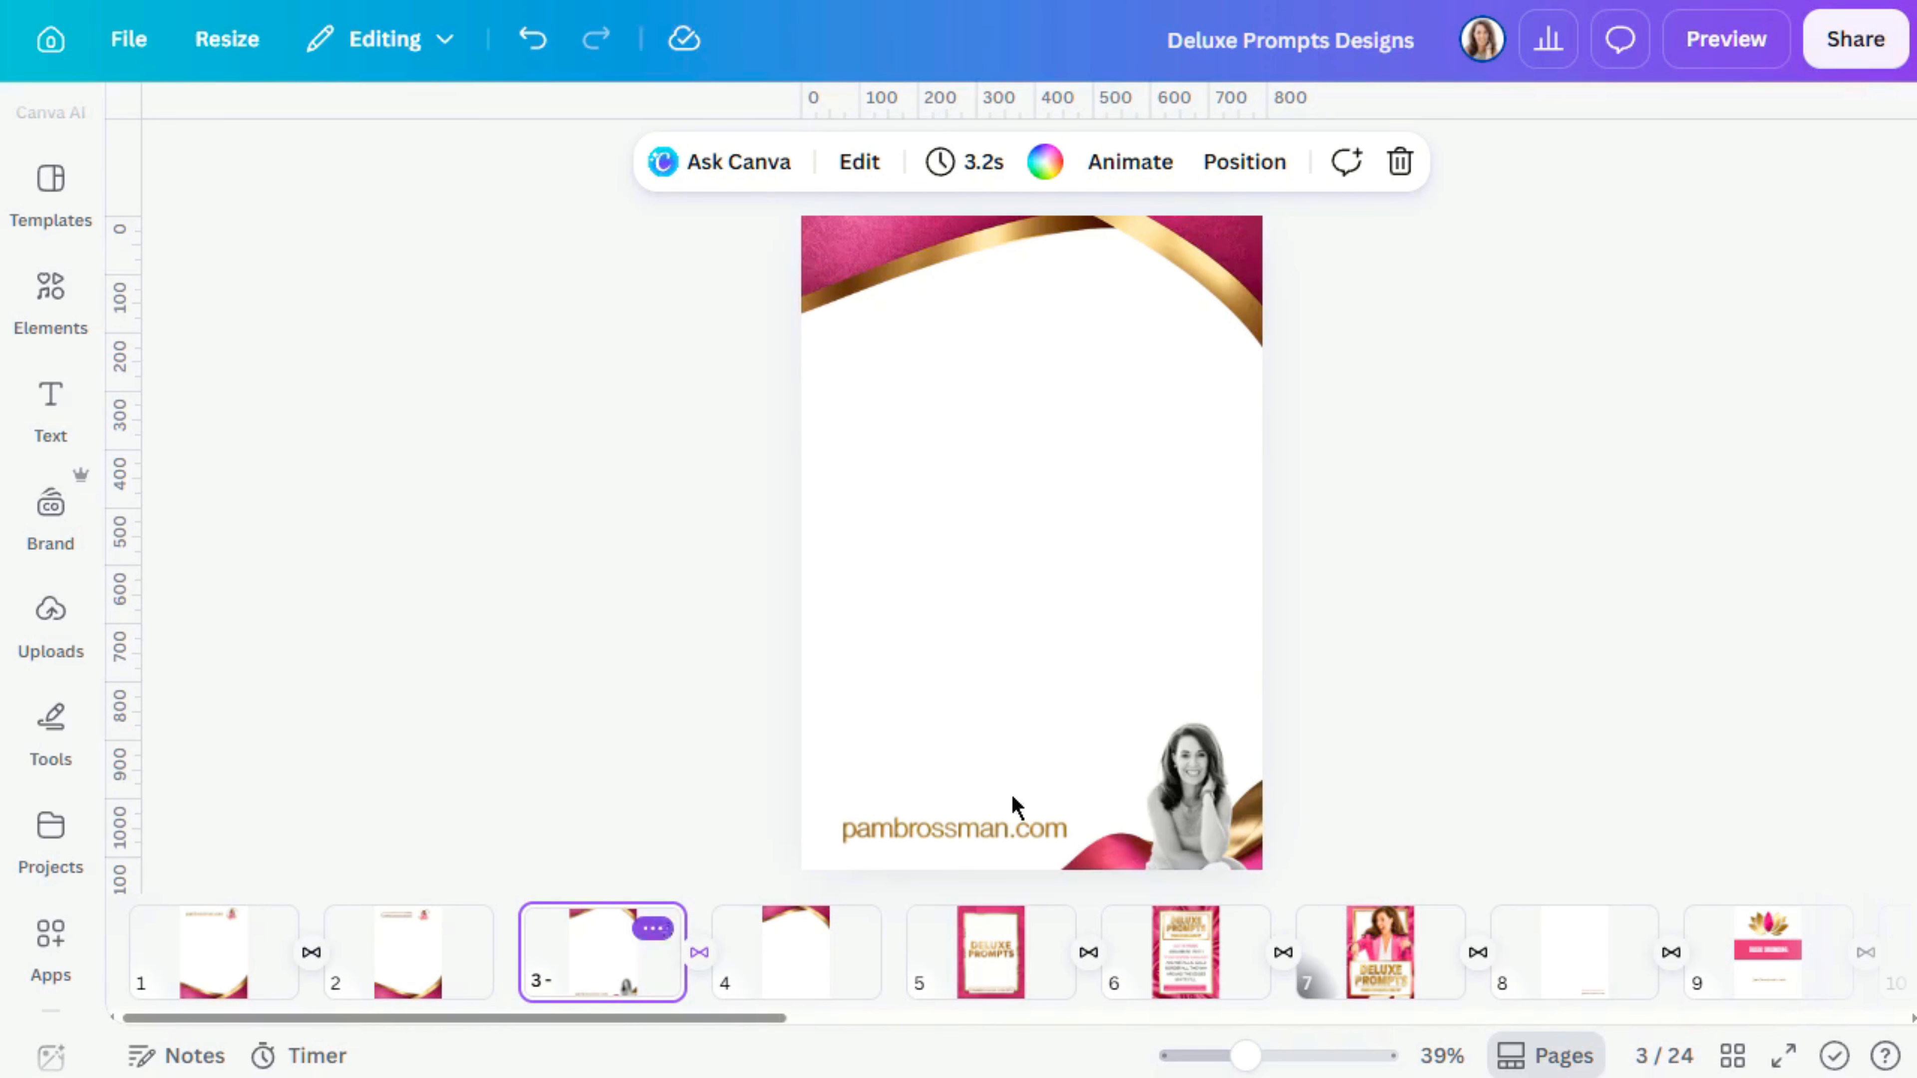
{"action": "left_click", "coordinate": [809, 965]}
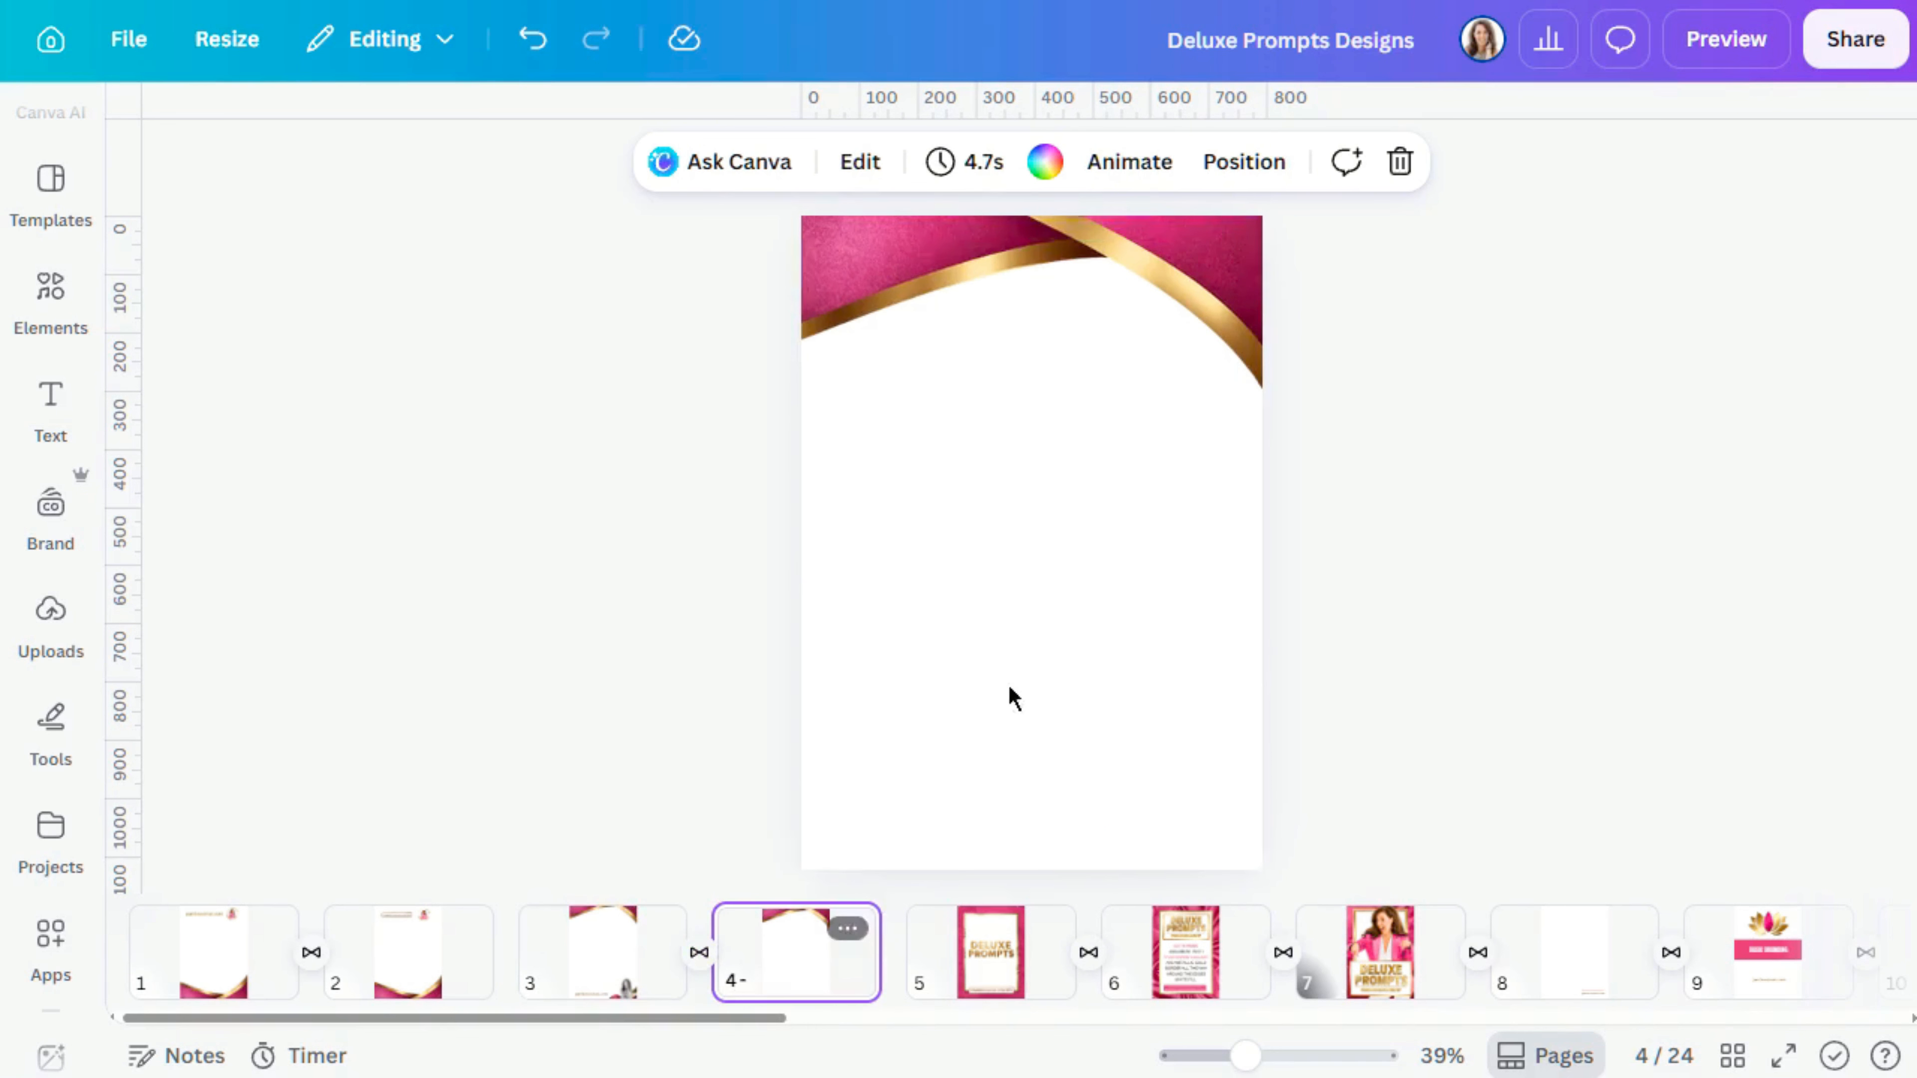
{"action": "left_click", "coordinate": [971, 595]}
{"action": "left_click", "coordinate": [51, 613]}
{"action": "left_click", "coordinate": [50, 505]}
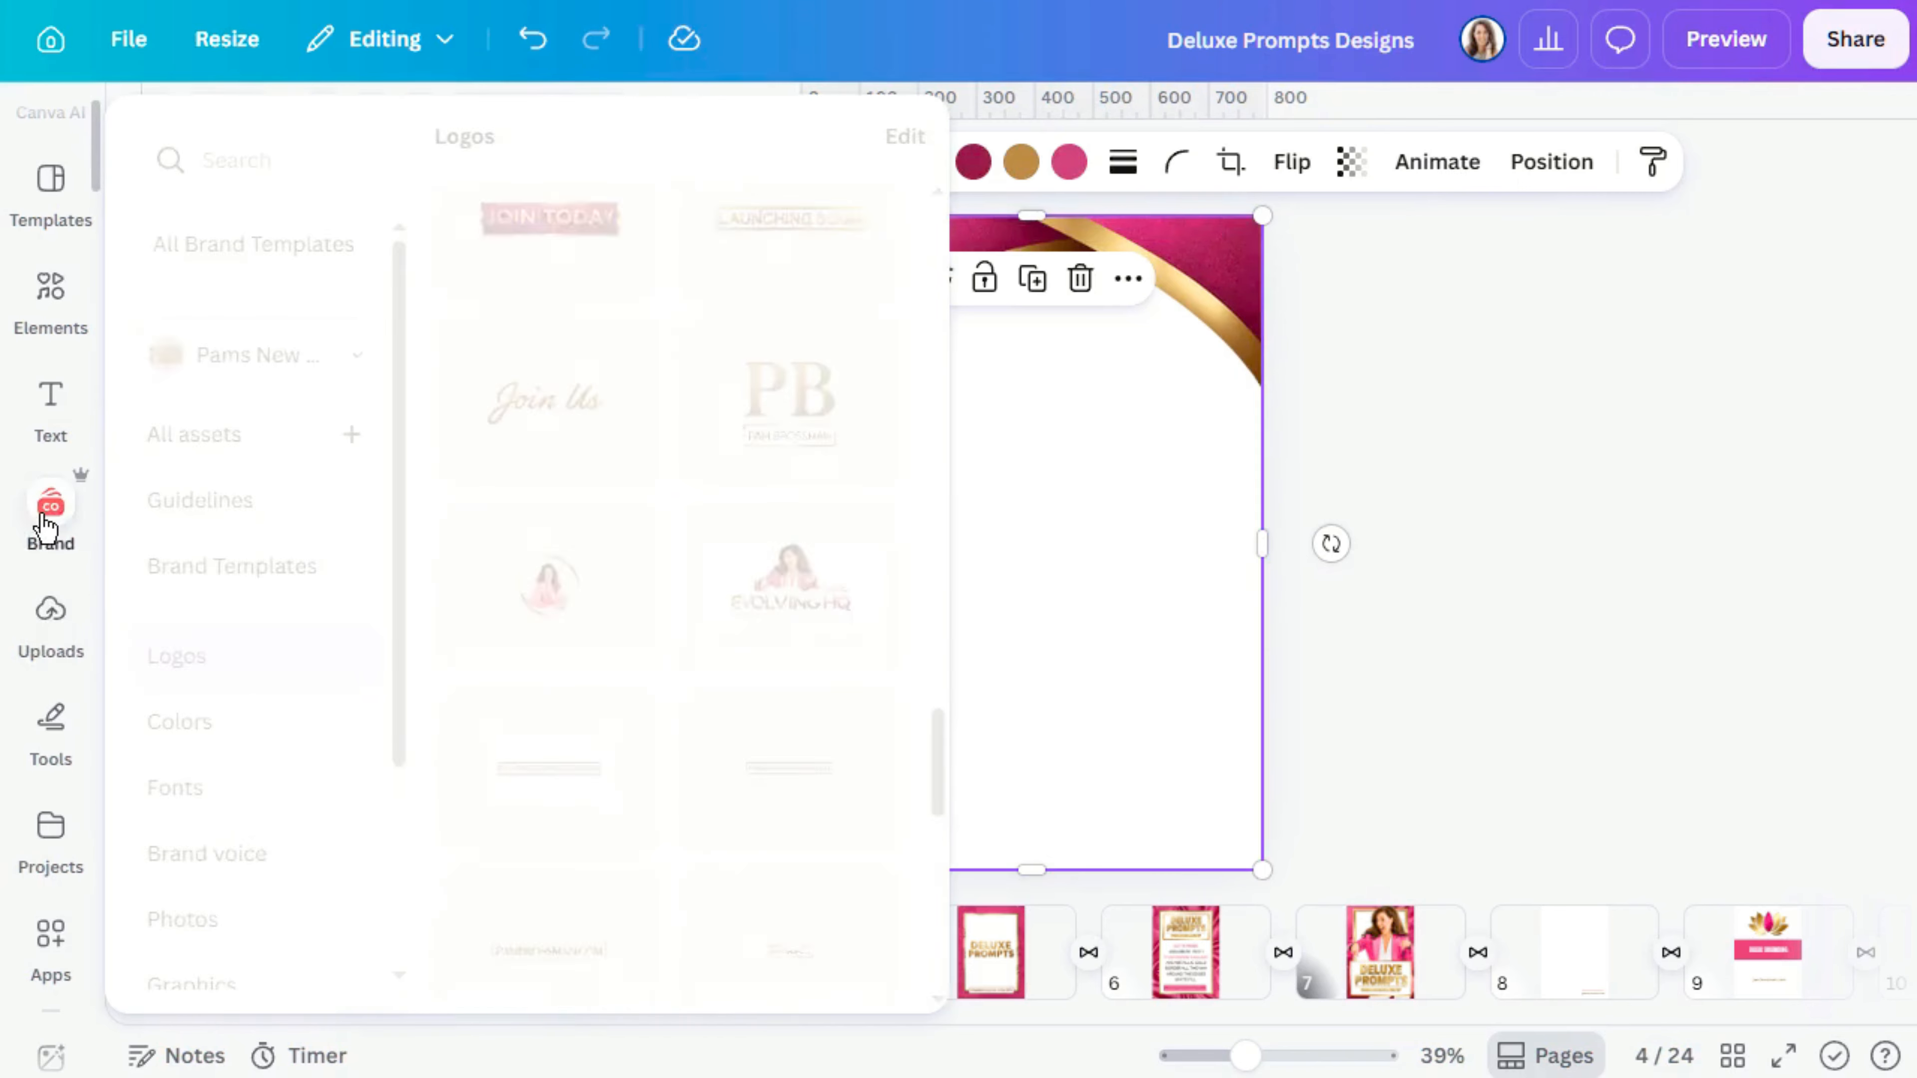
{"action": "left_click", "coordinate": [46, 613]}
{"action": "scroll", "coordinate": [370, 650], "scroll_direction": "down", "scroll_amount": 6}
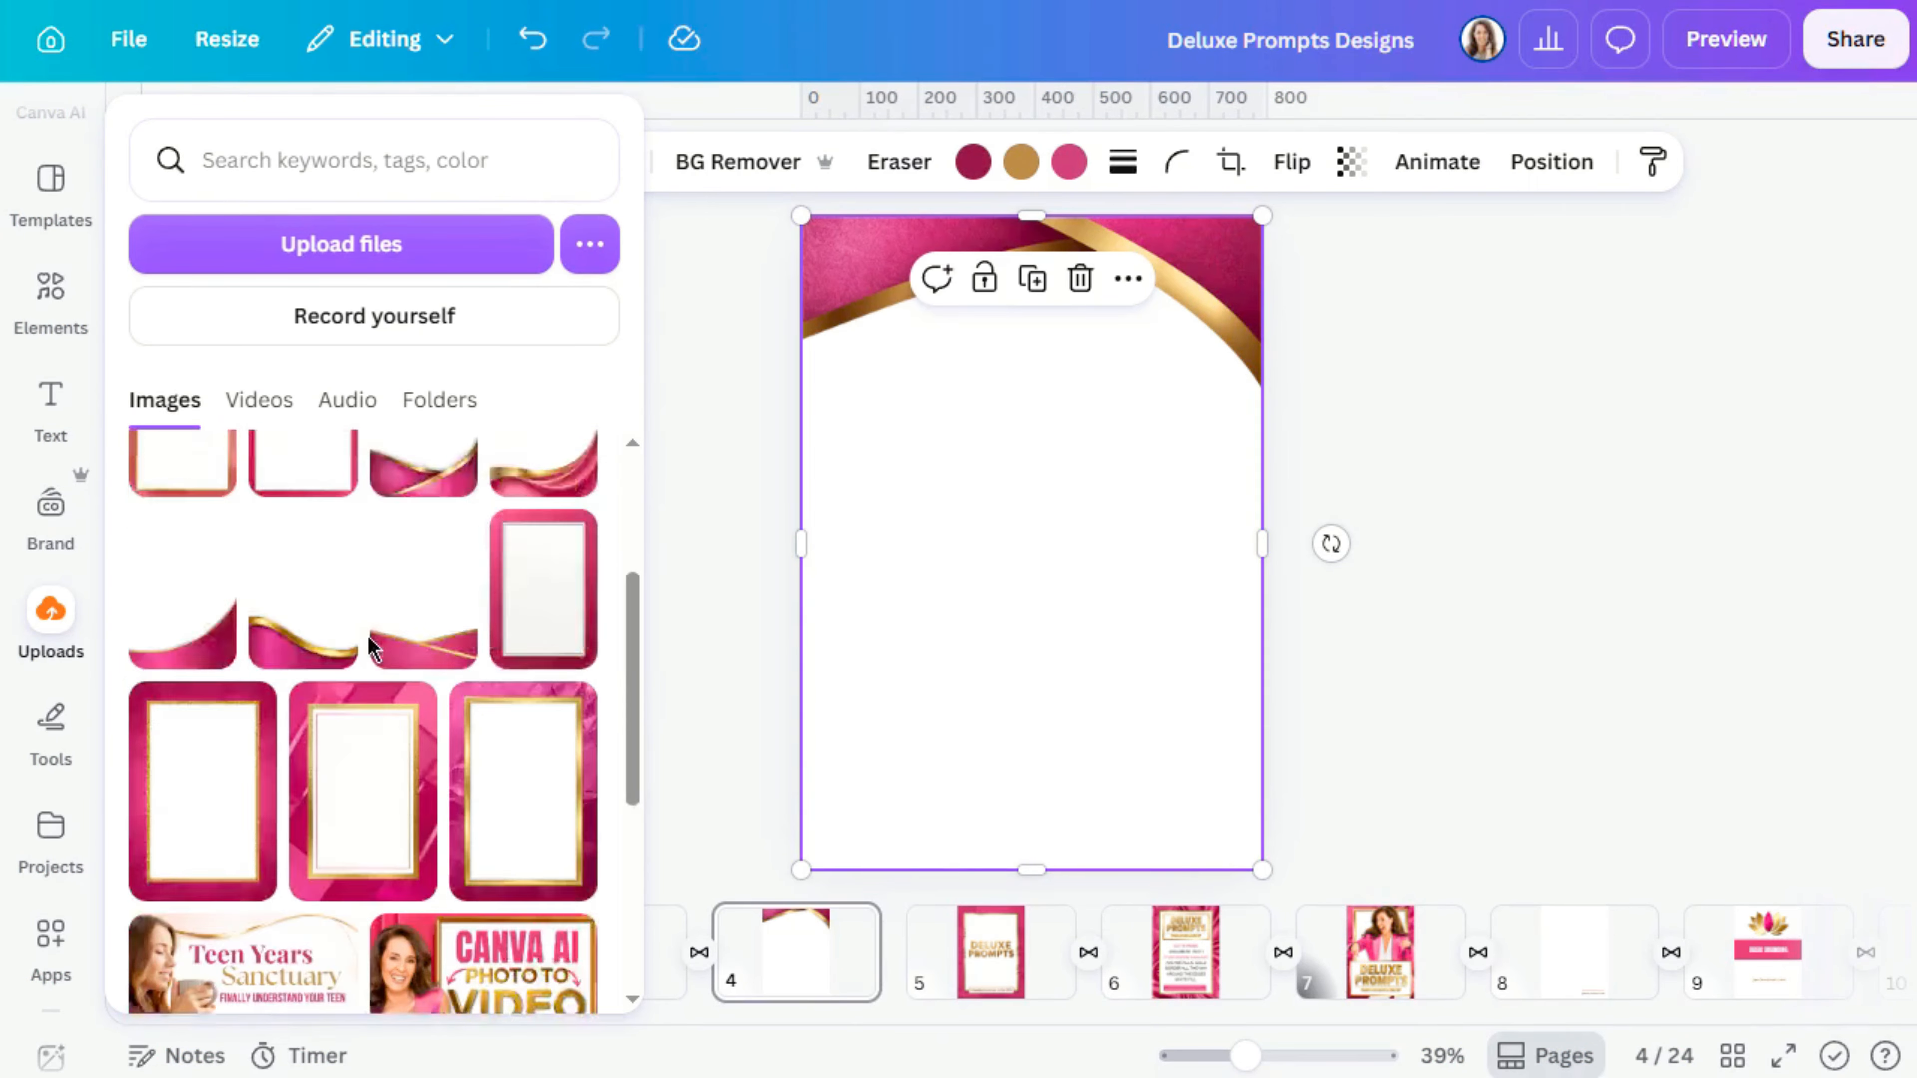
{"action": "scroll", "coordinate": [372, 652], "scroll_direction": "up", "scroll_amount": 4}
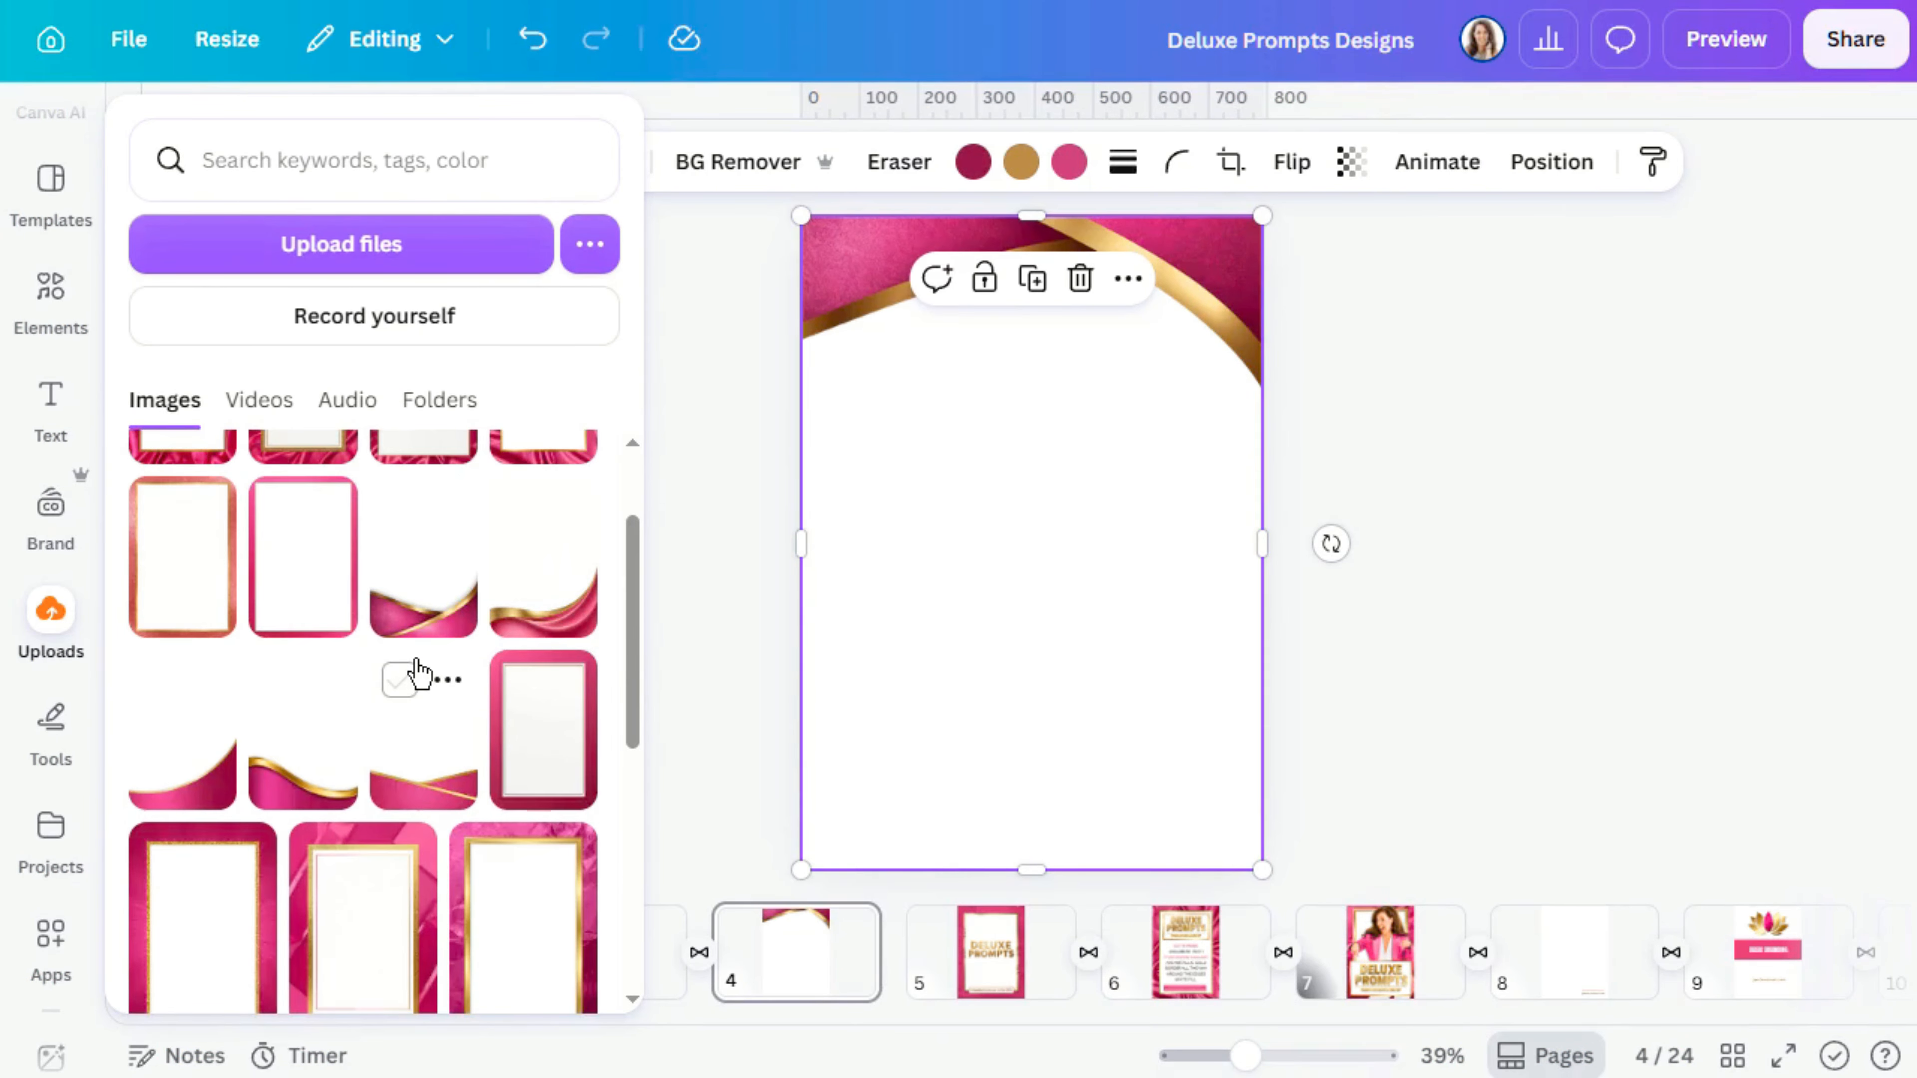
{"action": "scroll", "coordinate": [415, 675], "scroll_direction": "up", "scroll_amount": 3}
{"action": "left_click", "coordinate": [219, 946]}
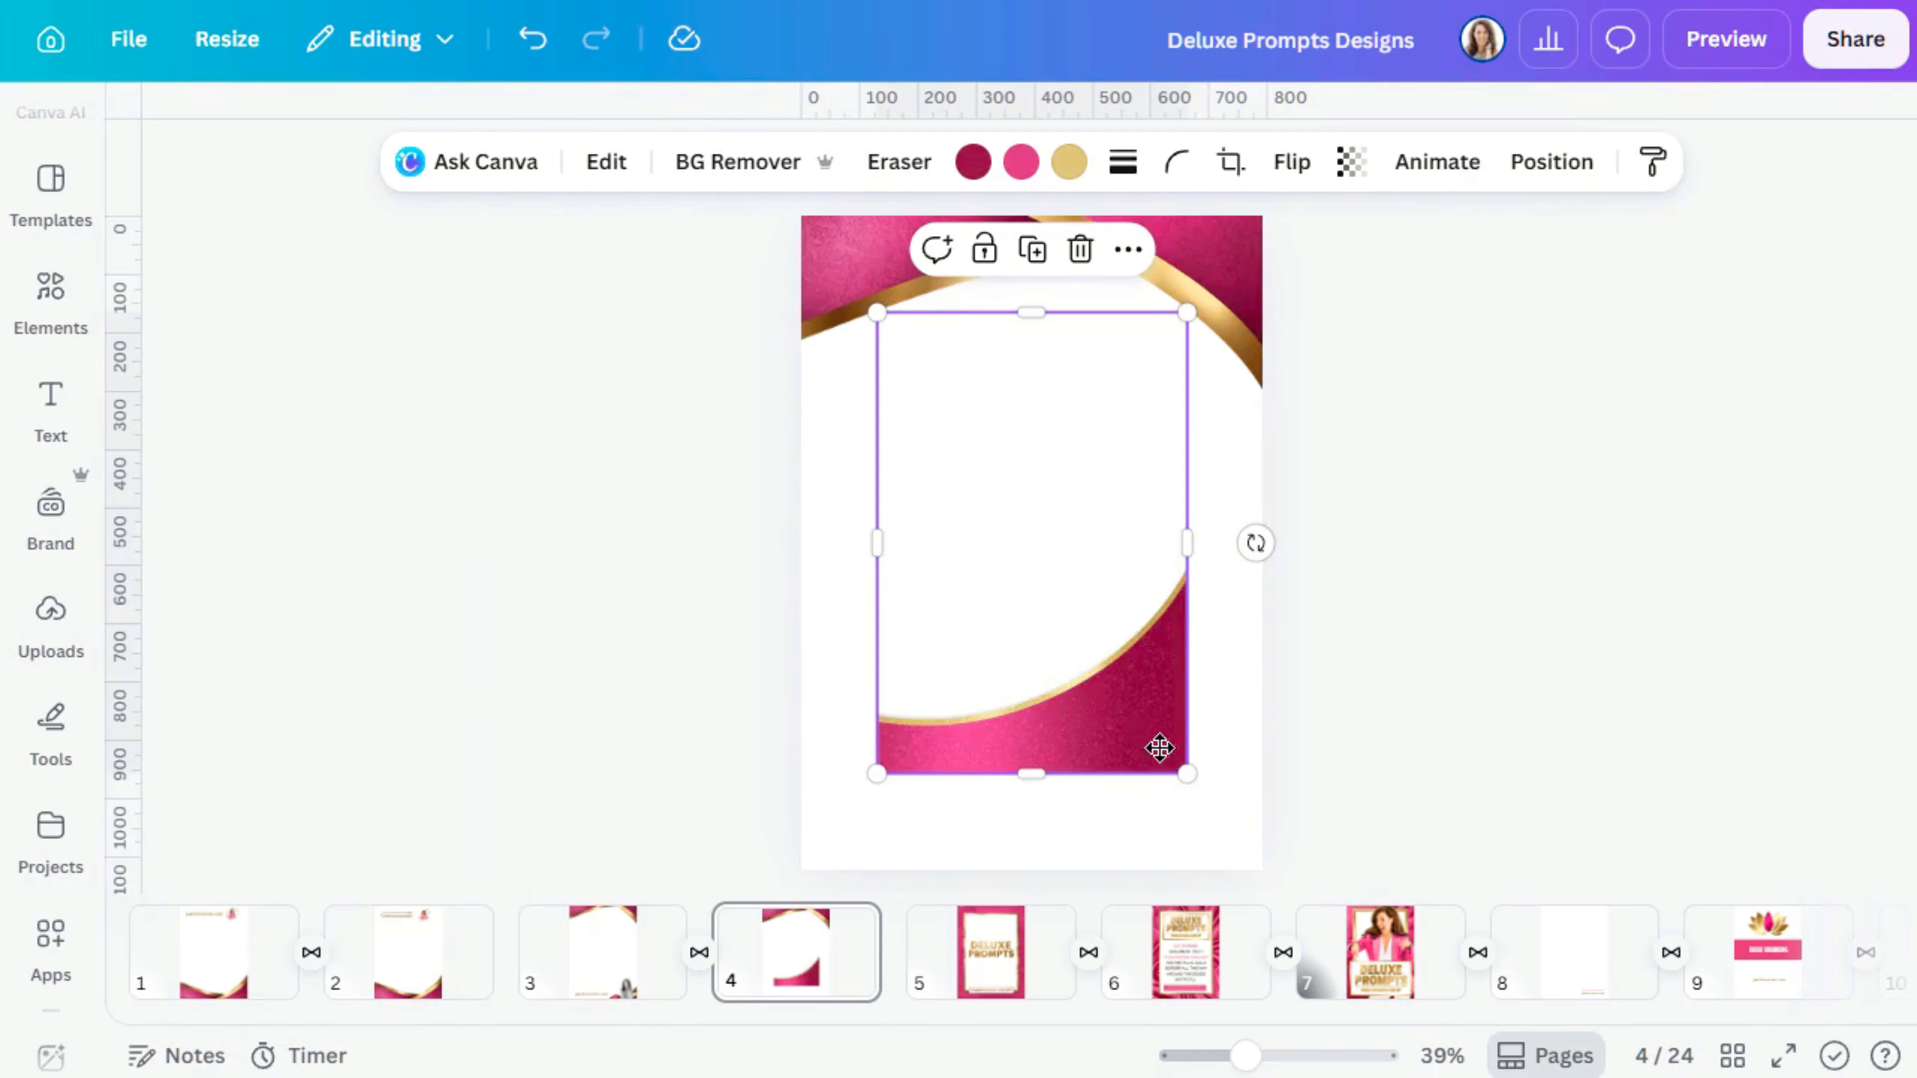
Move the pink curve image to page 4's lower-right corner, widen it leftward, and shift it partly off the page's bottom edge.
{"action": "left_click_drag", "start_coordinate": [1156, 749], "coordinate": [1220, 809]}
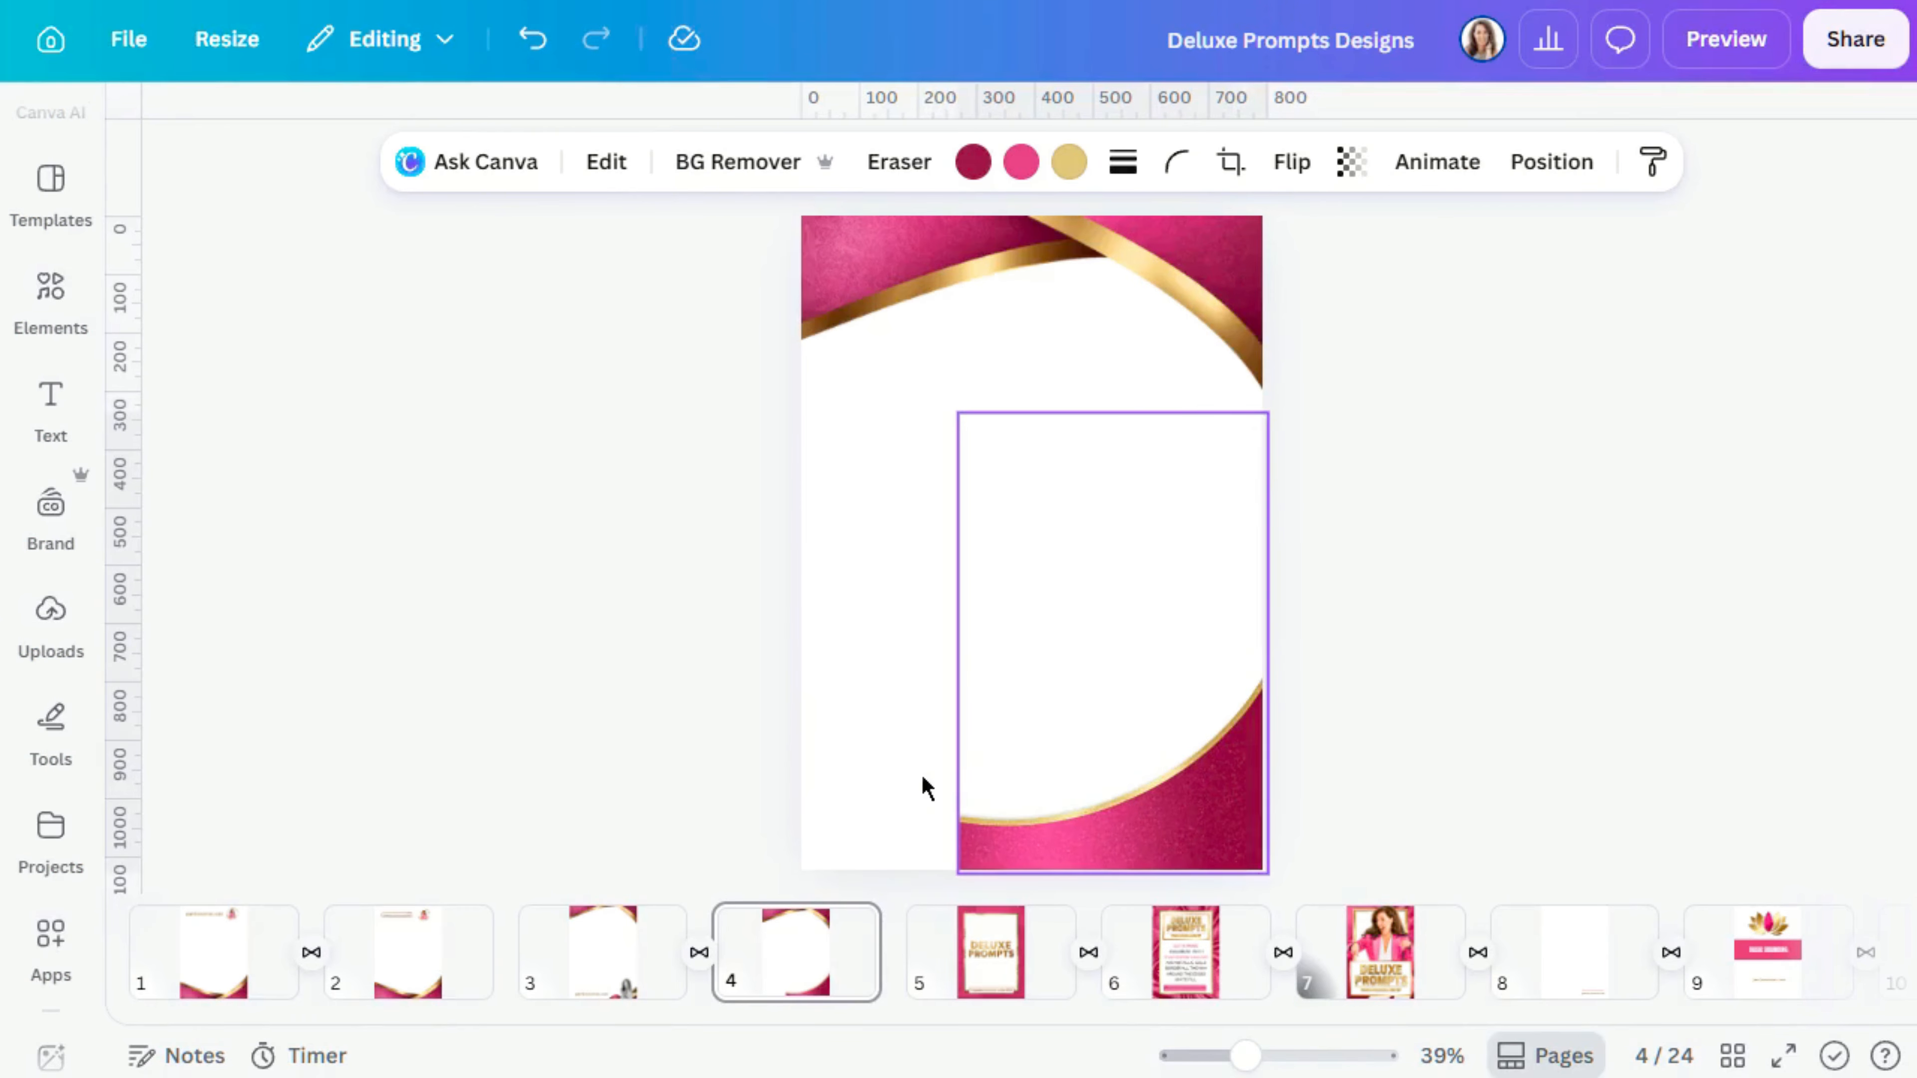
{"action": "left_click_drag", "start_coordinate": [948, 649], "coordinate": [822, 649]}
{"action": "left_click_drag", "start_coordinate": [1168, 749], "coordinate": [1147, 779]}
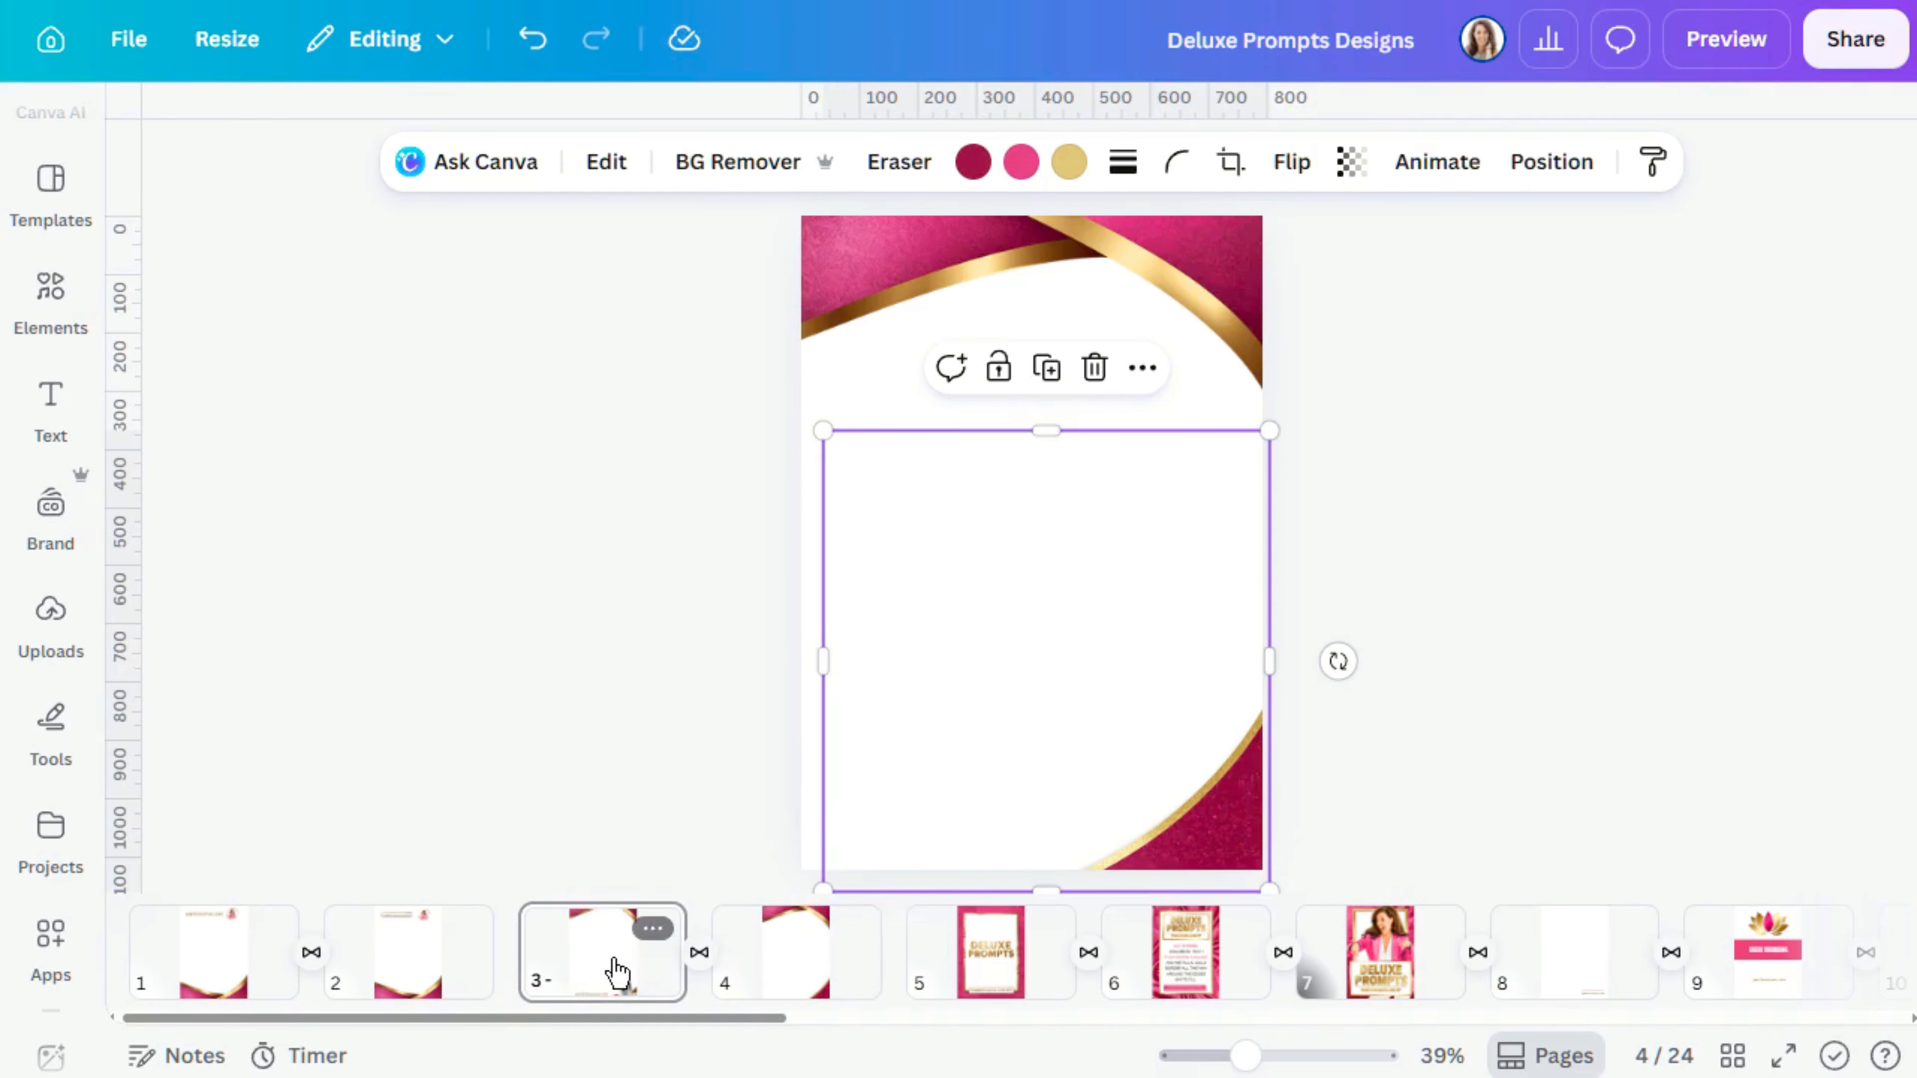
Copy the black-and-white portrait from page 3 into the lower-right corner of page 4.
{"action": "left_click", "coordinate": [619, 974]}
{"action": "left_click", "coordinate": [1188, 786]}
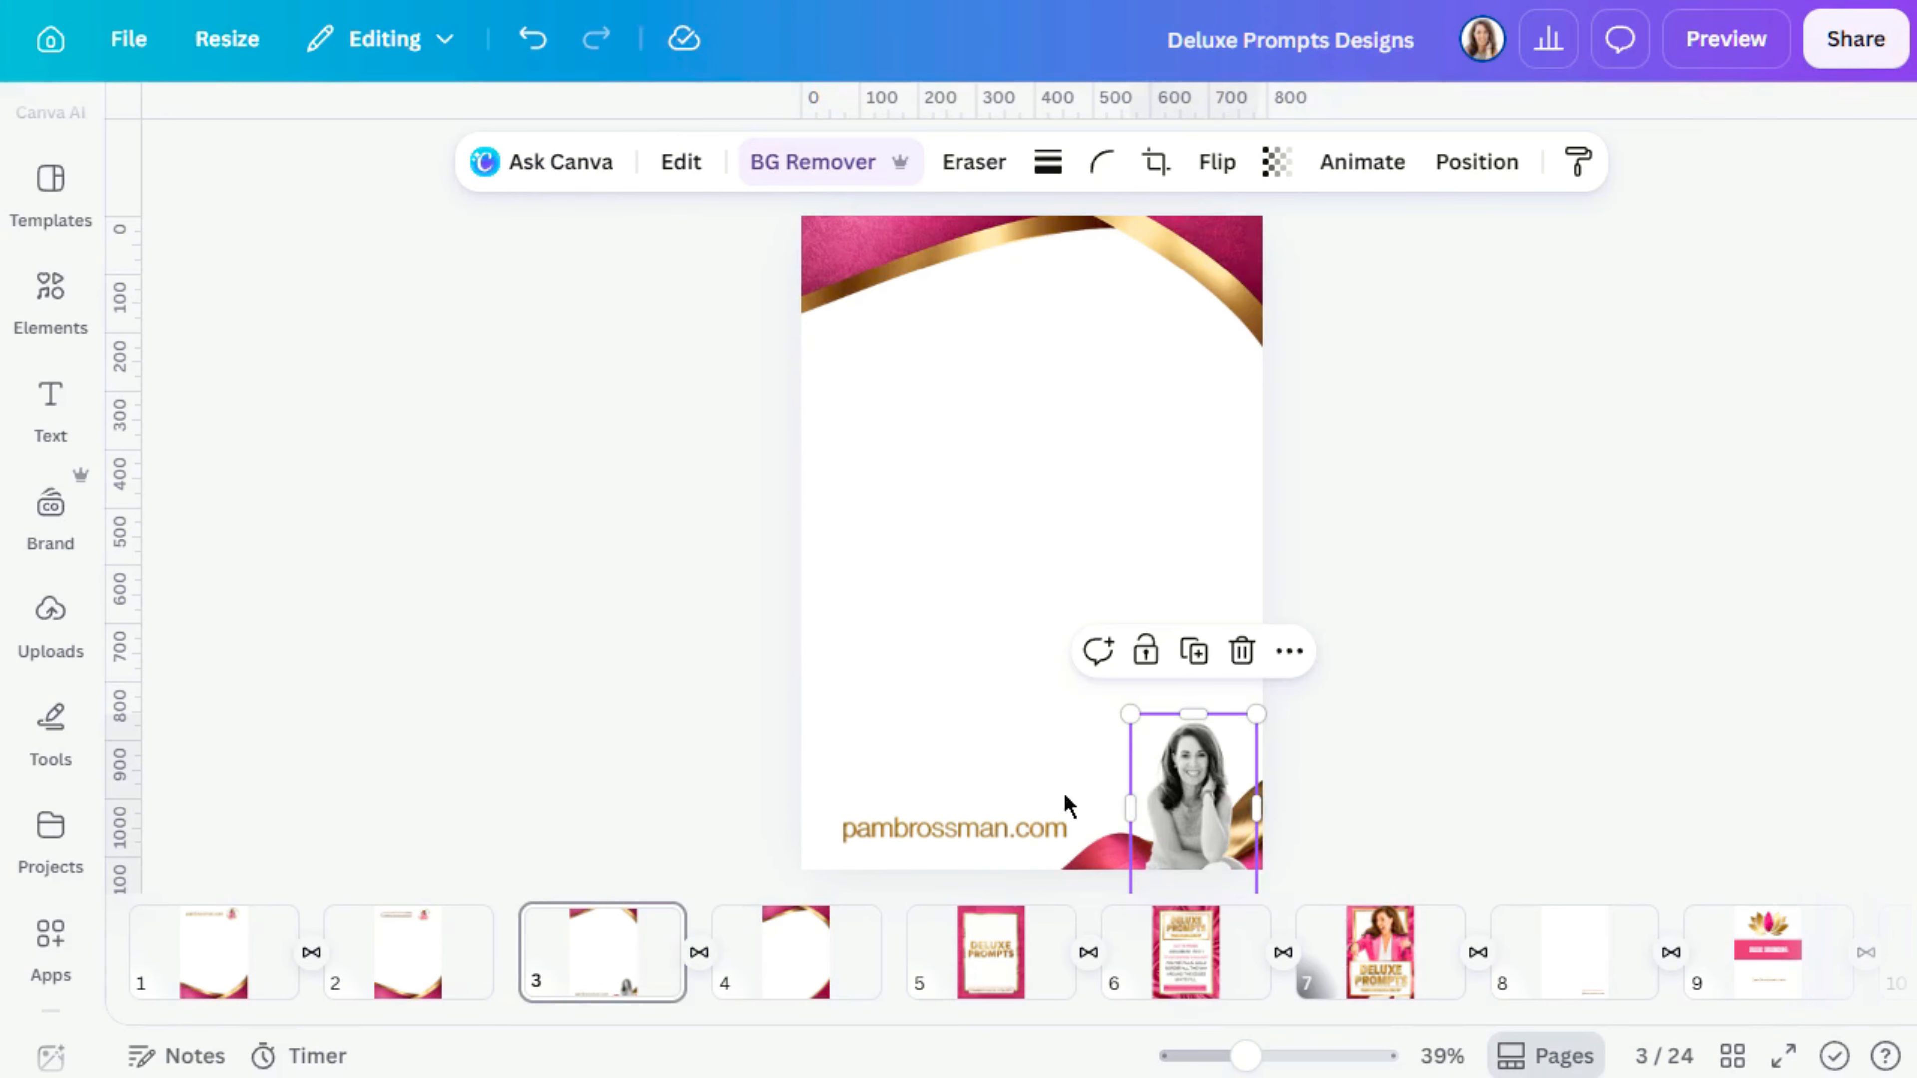
{"action": "left_click", "coordinate": [821, 982]}
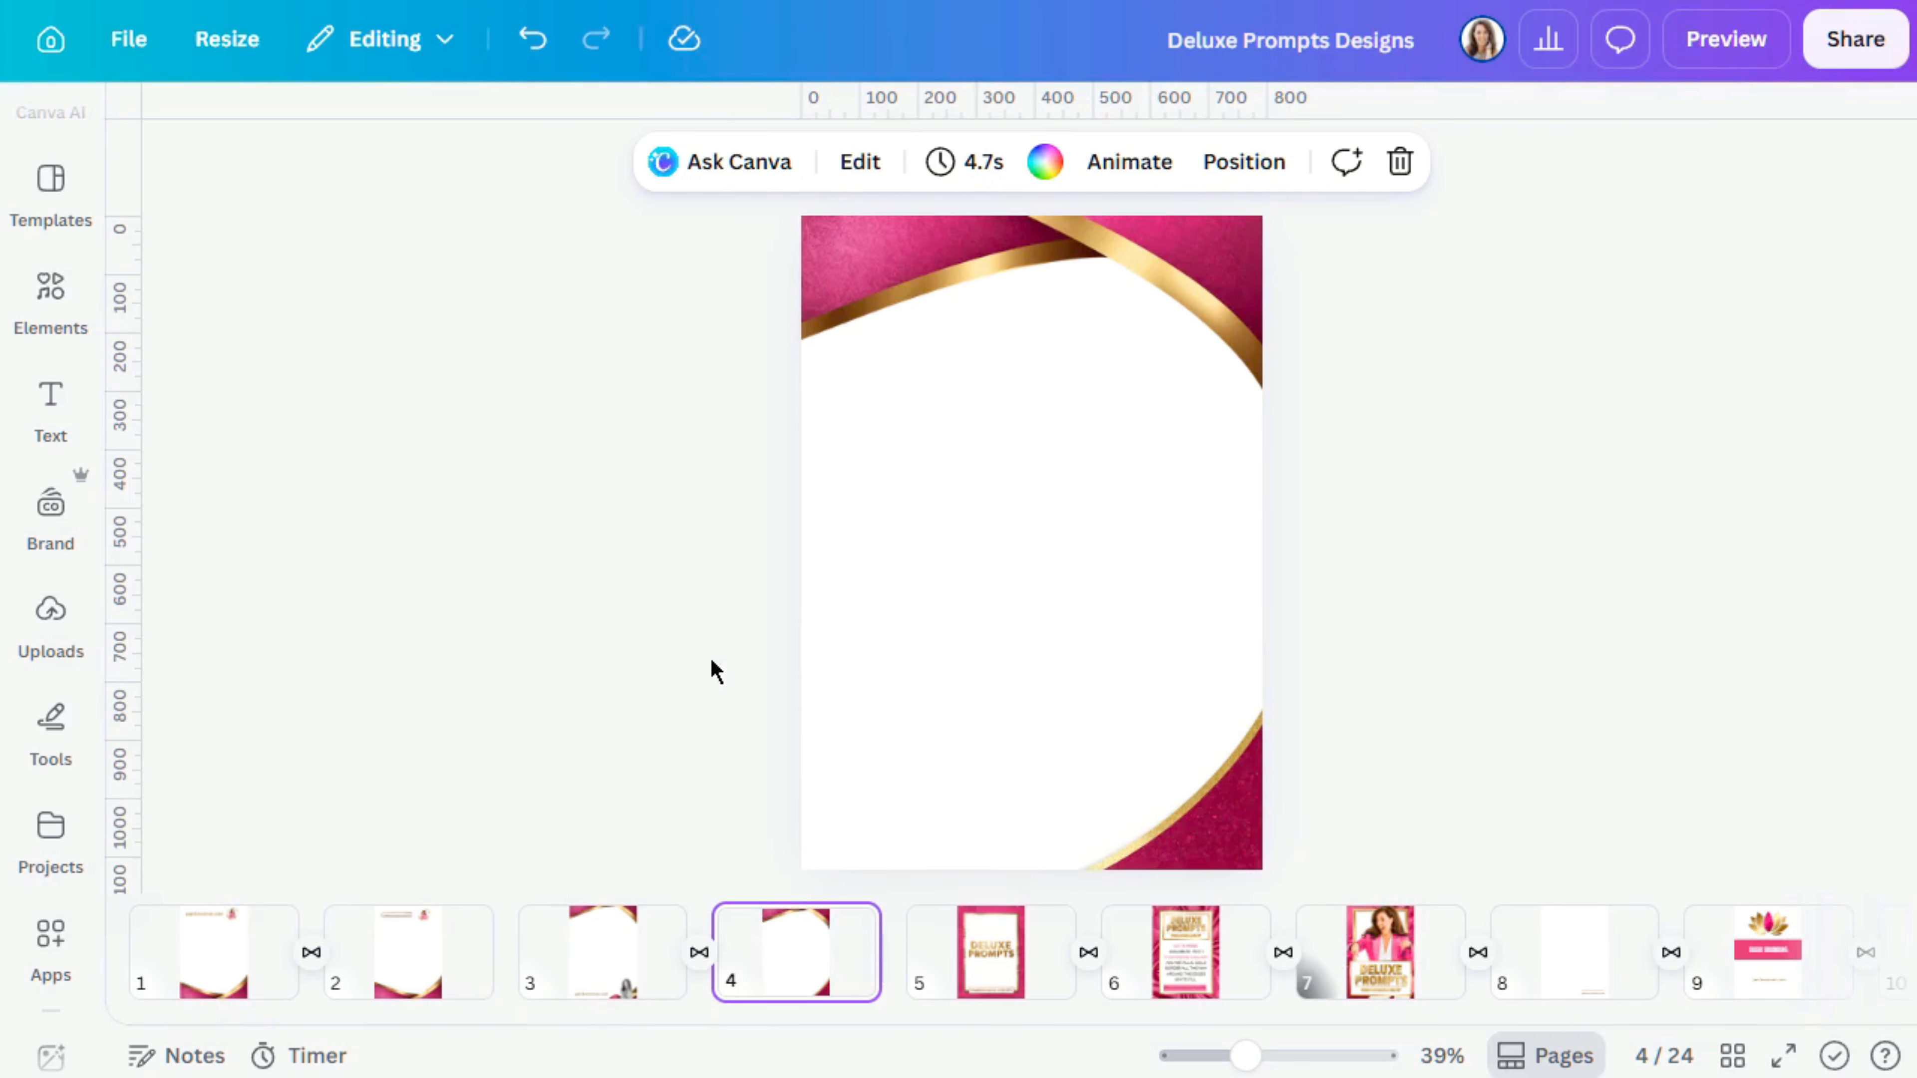
{"action": "key", "text": "ctrl+v"}
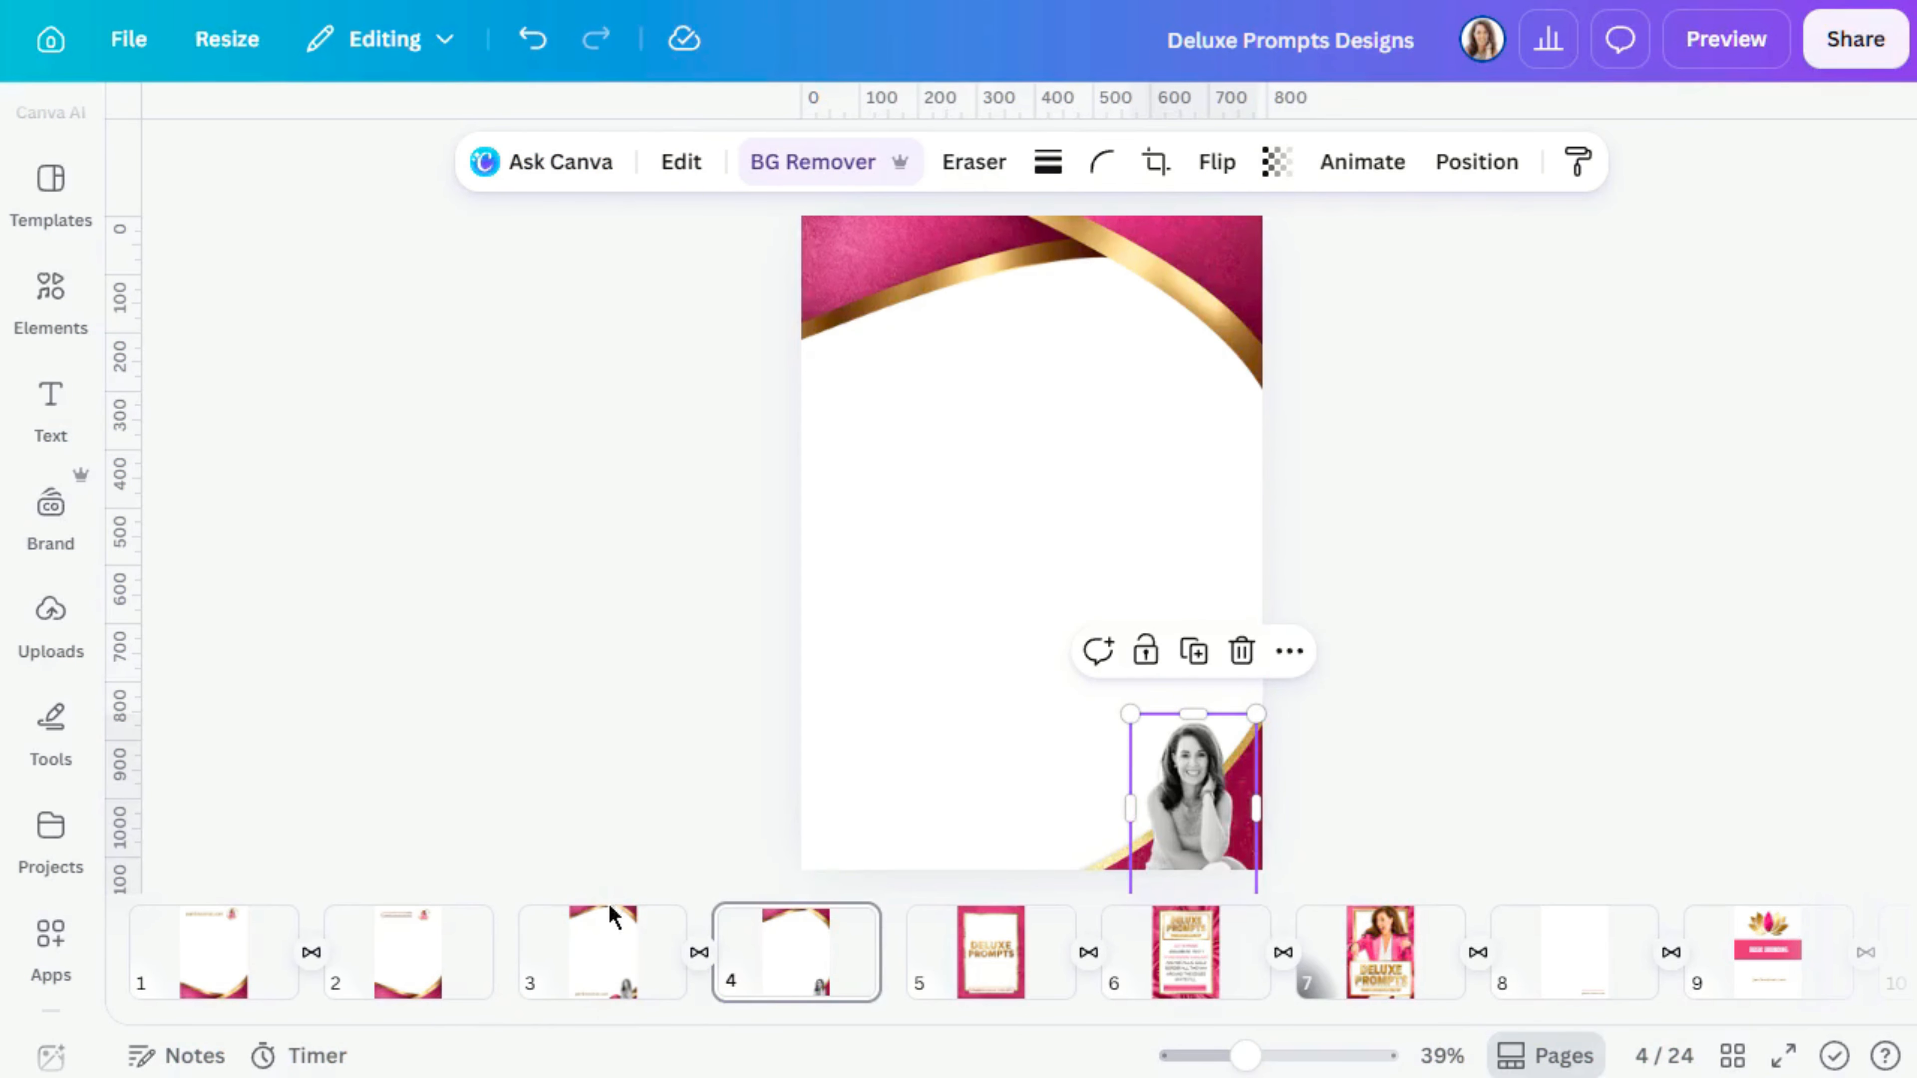
Copy the gold website address graphic from page 3 to the bottom of page 4, then return to page 3 to compare.
{"action": "left_click", "coordinate": [583, 959]}
{"action": "left_click", "coordinate": [922, 834]}
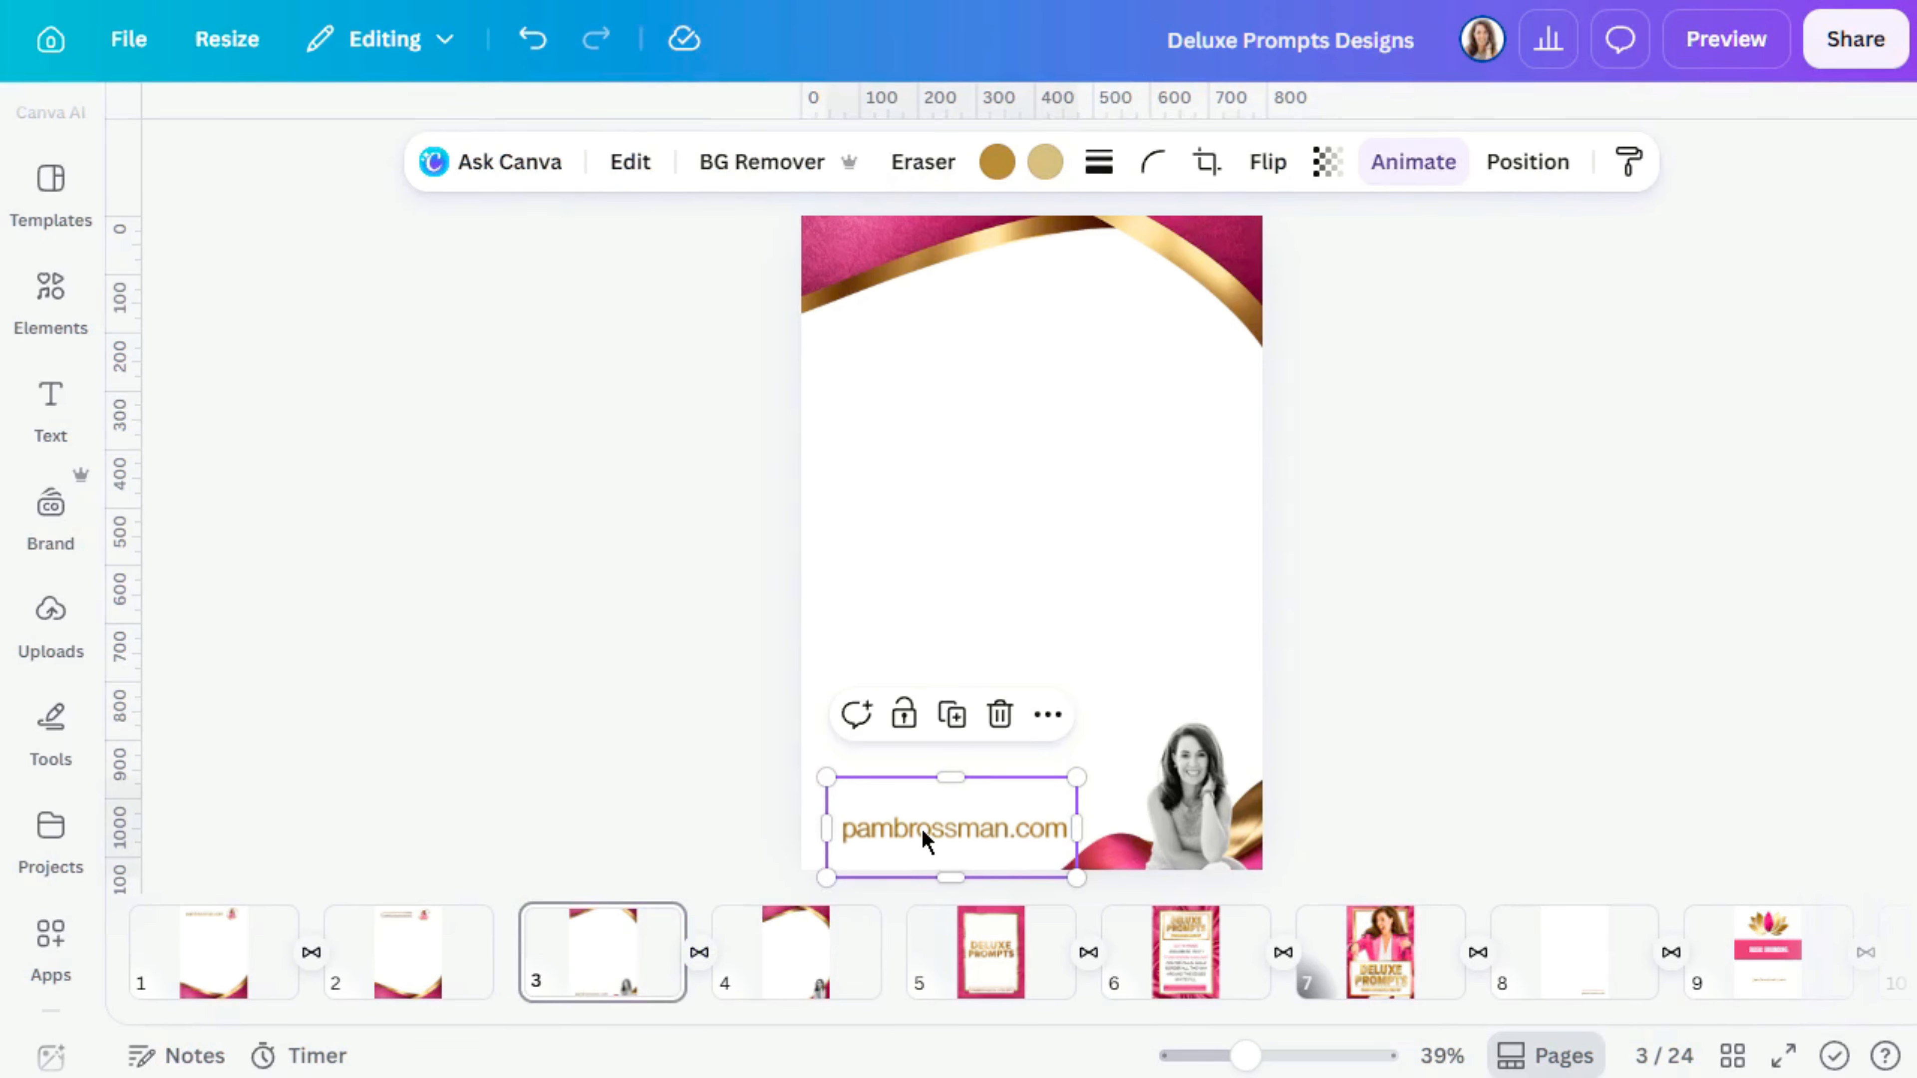
{"action": "left_click", "coordinate": [826, 982]}
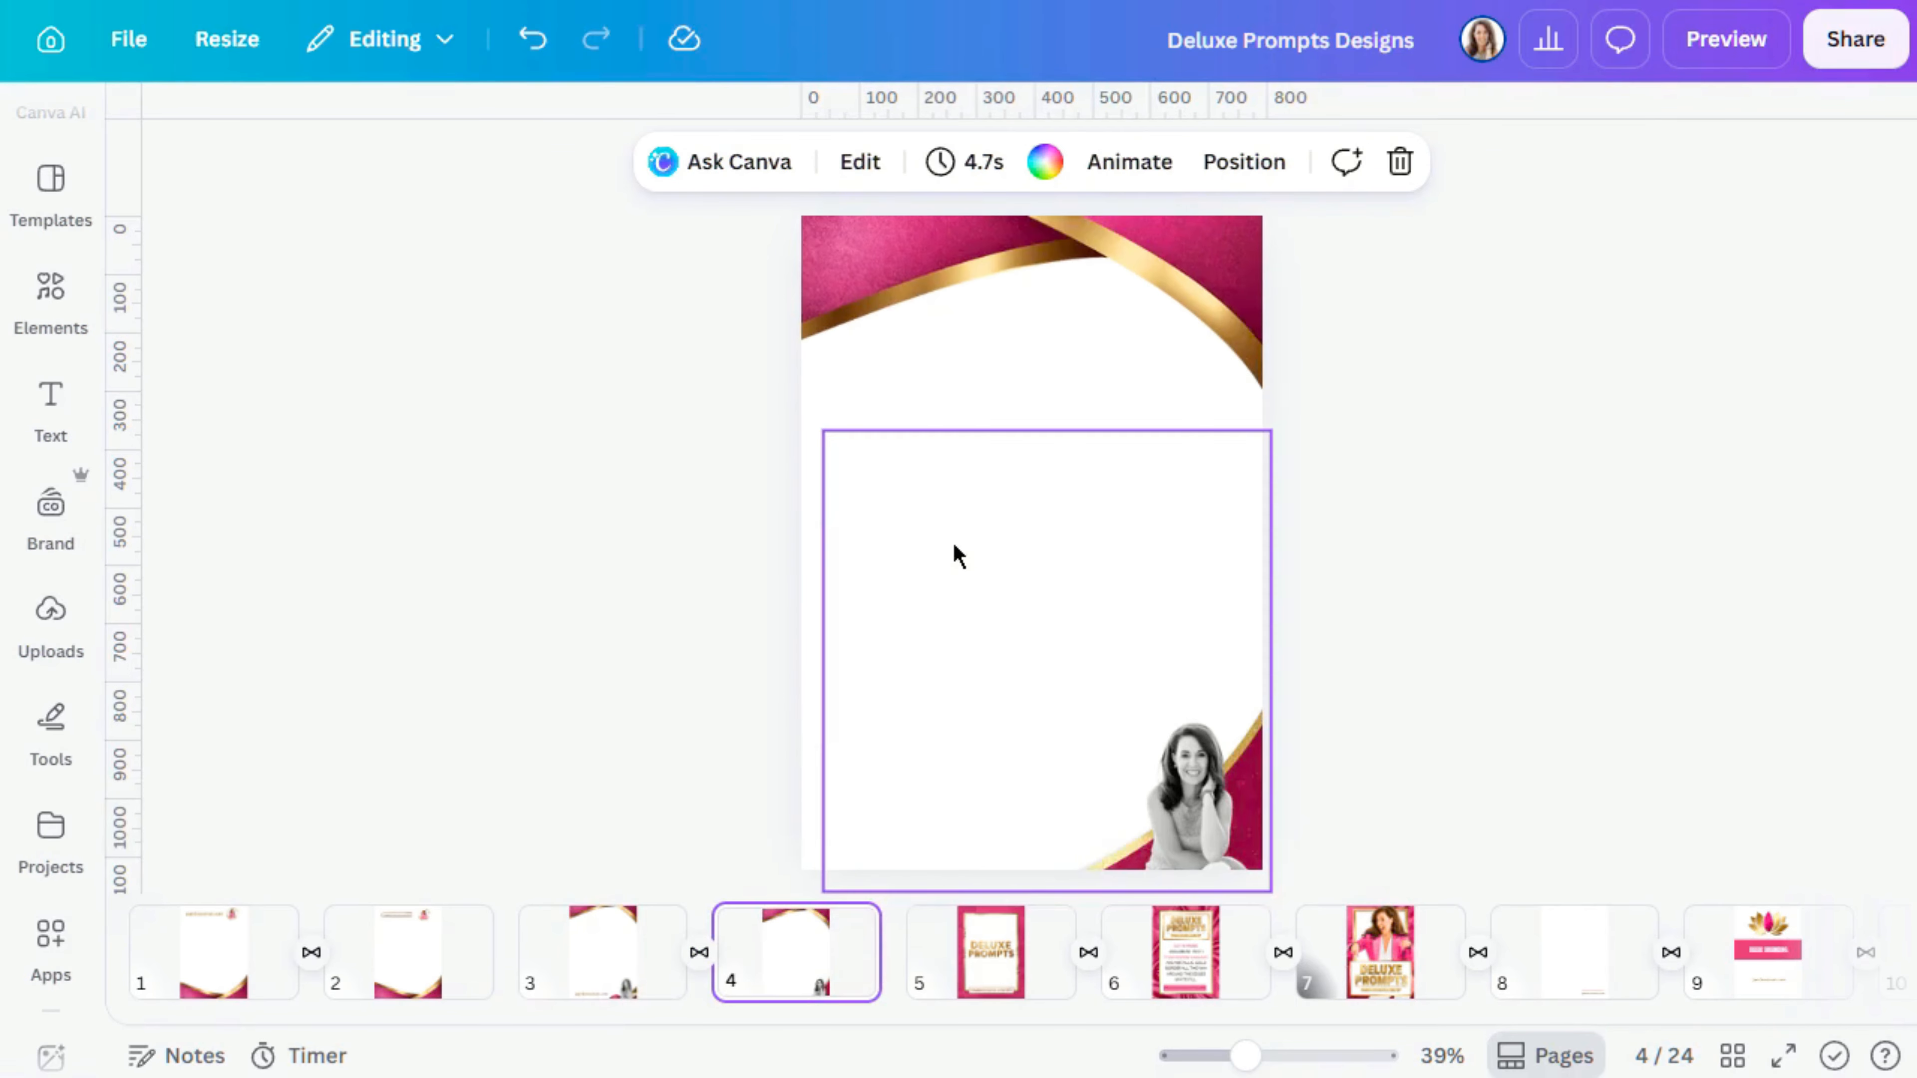
{"action": "type", "text": "pambrossman.com"}
{"action": "left_click", "coordinate": [569, 588]}
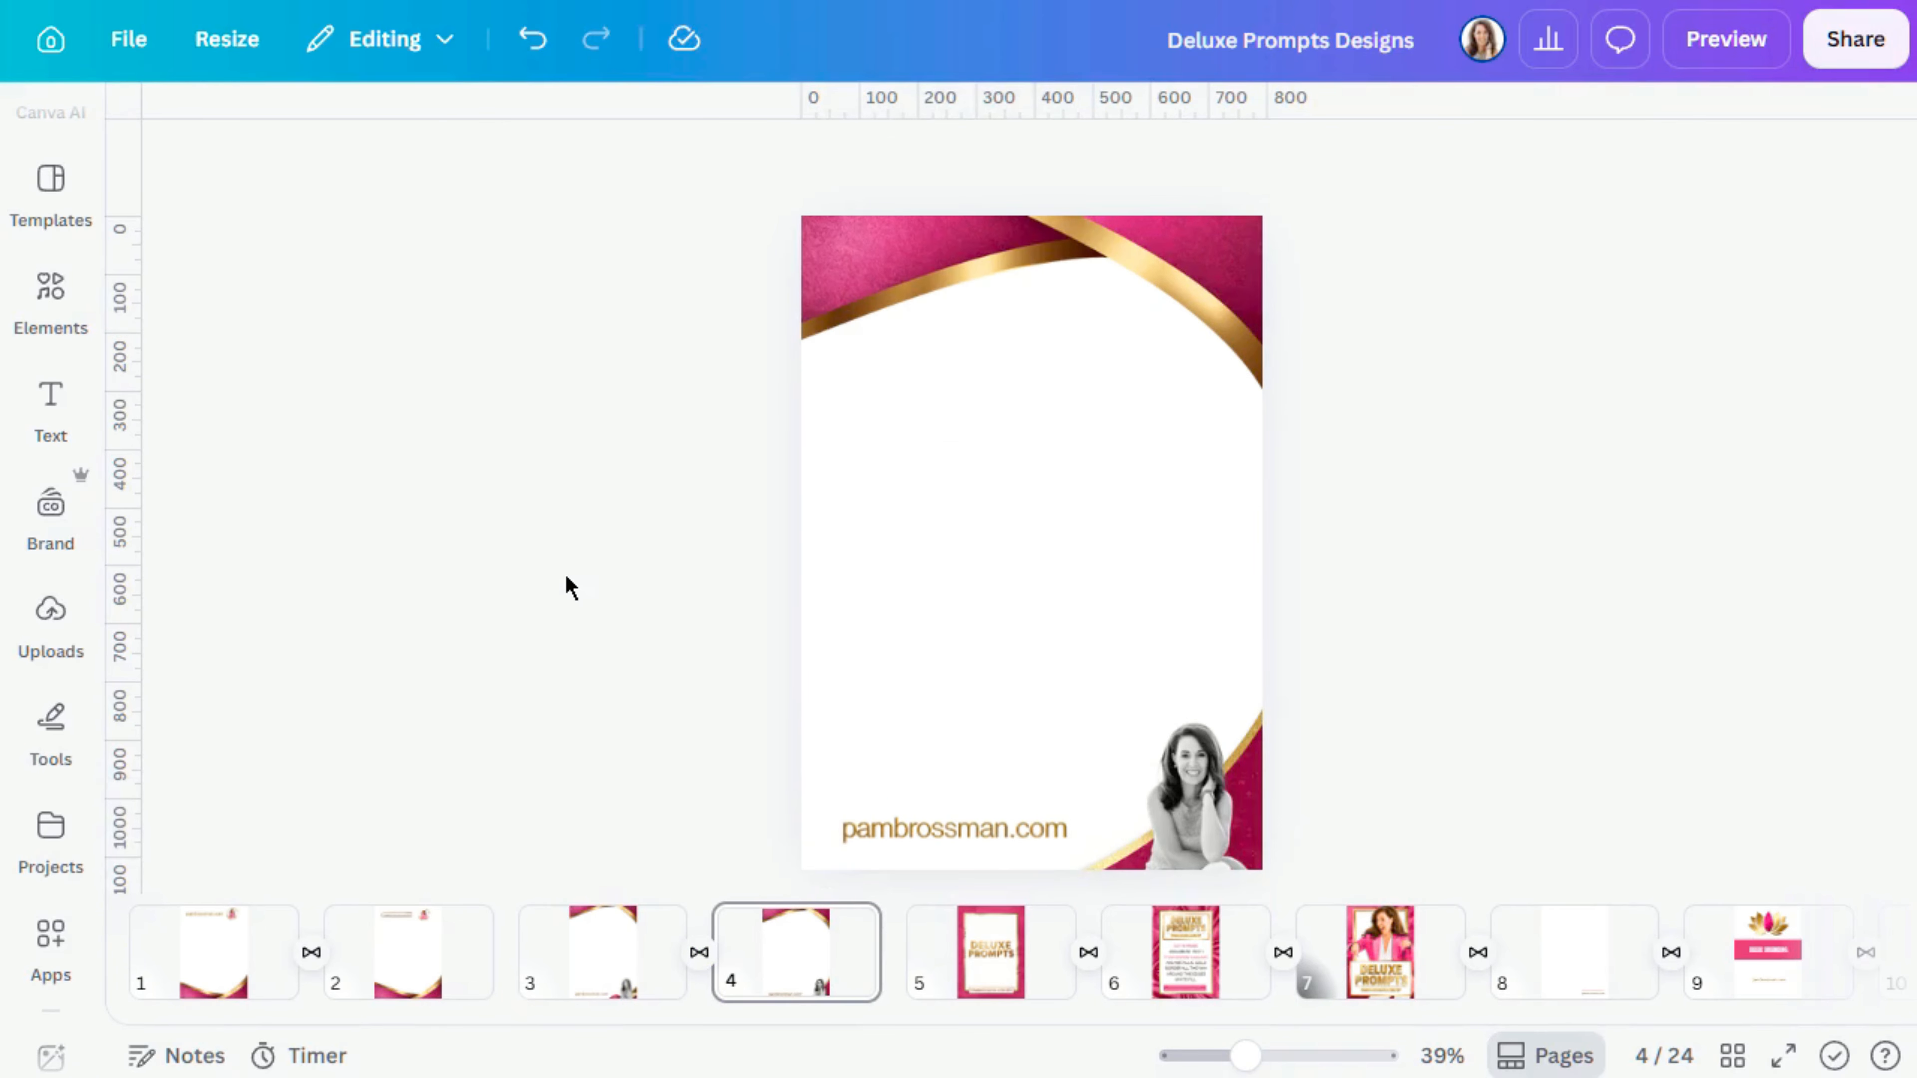
{"action": "left_click", "coordinate": [592, 962]}
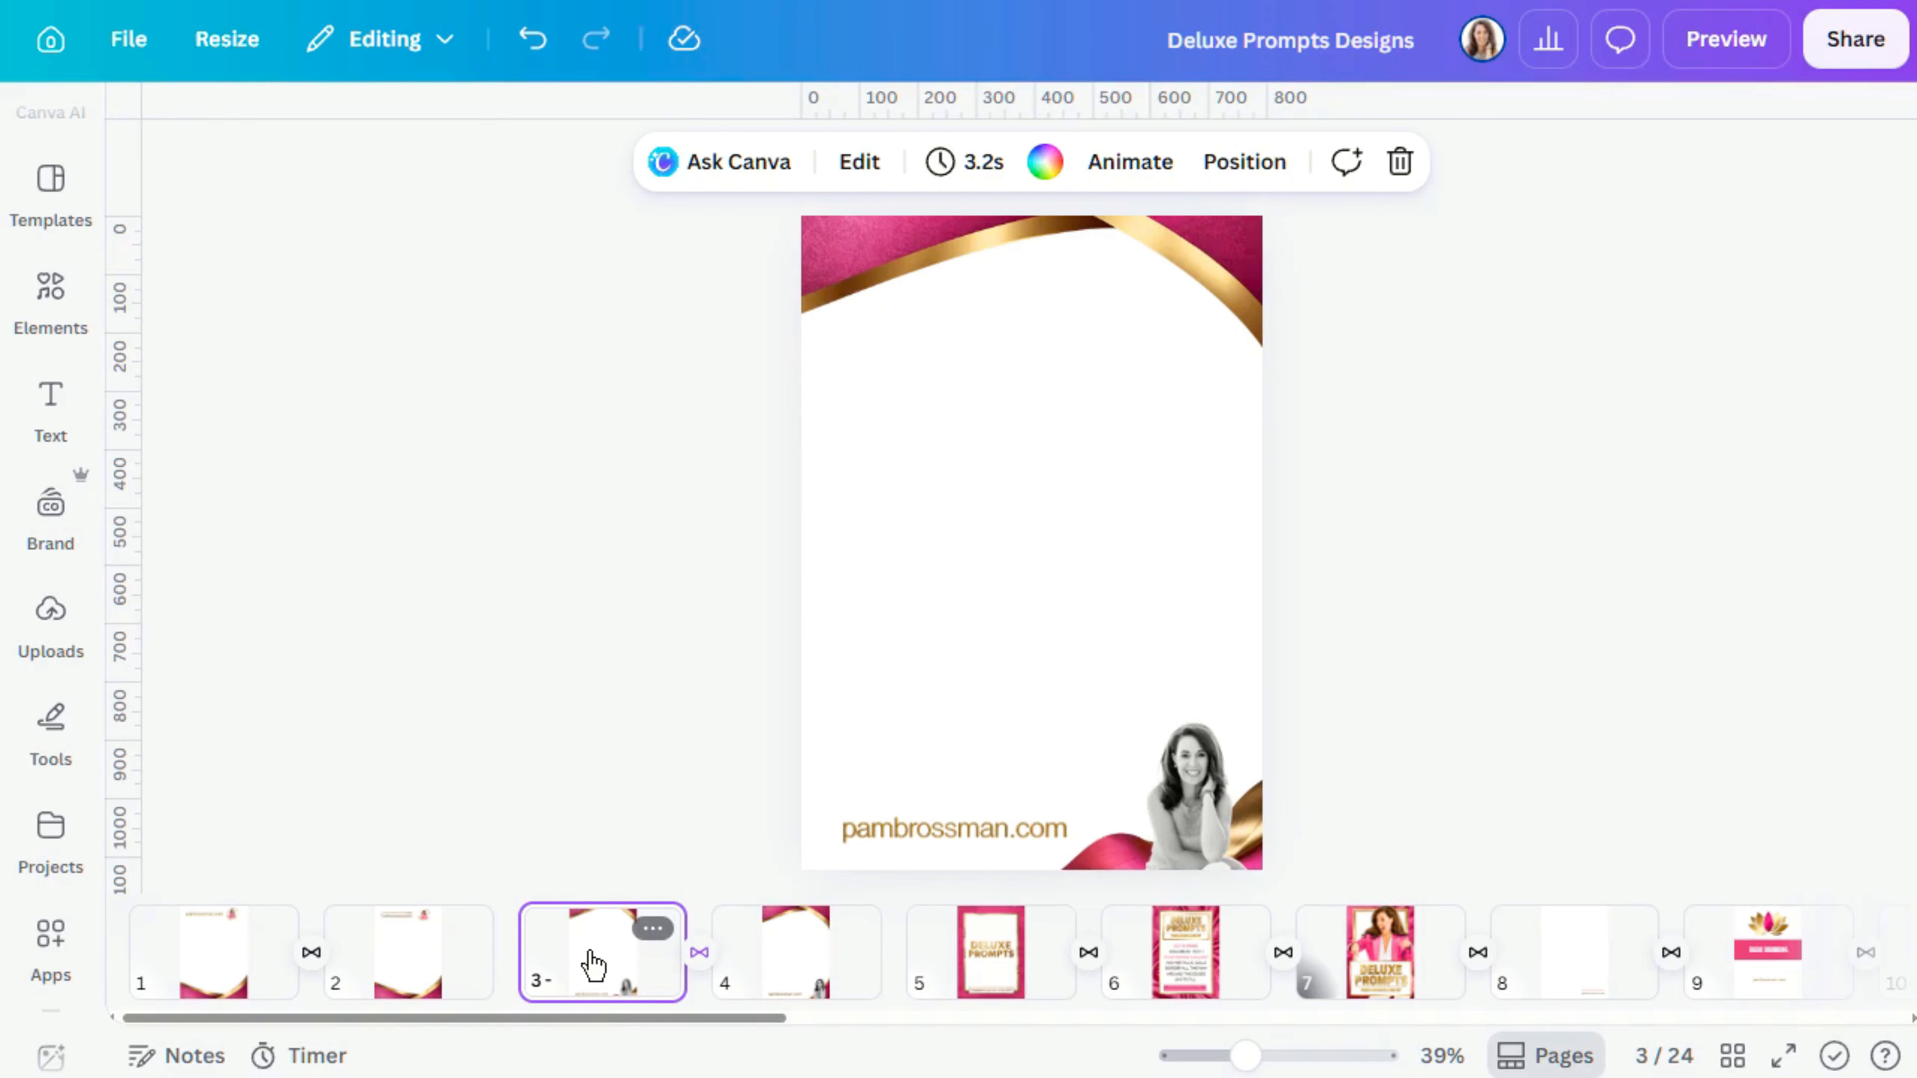
Review the slide backgrounds, photos and logos stored in the brand kit.
{"action": "left_click", "coordinate": [51, 506]}
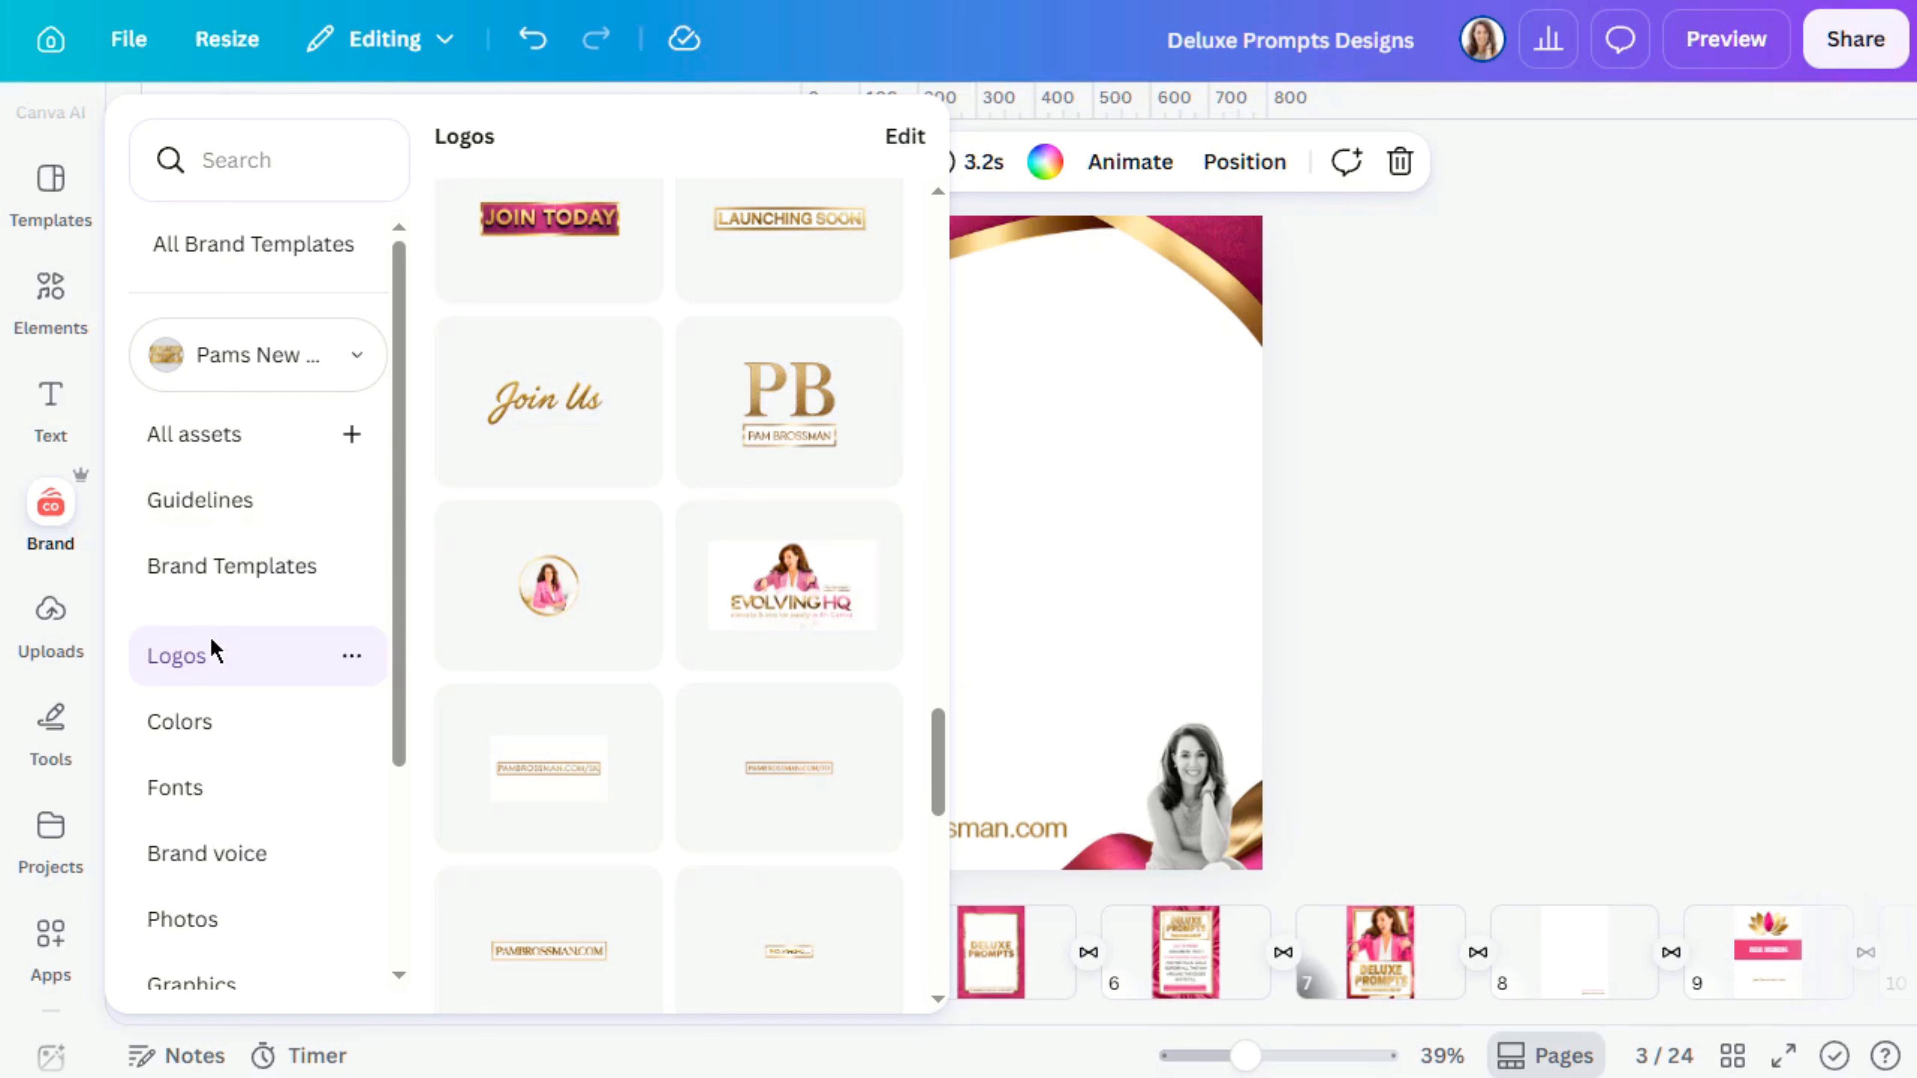
{"action": "scroll", "coordinate": [243, 715], "scroll_direction": "down", "scroll_amount": 4}
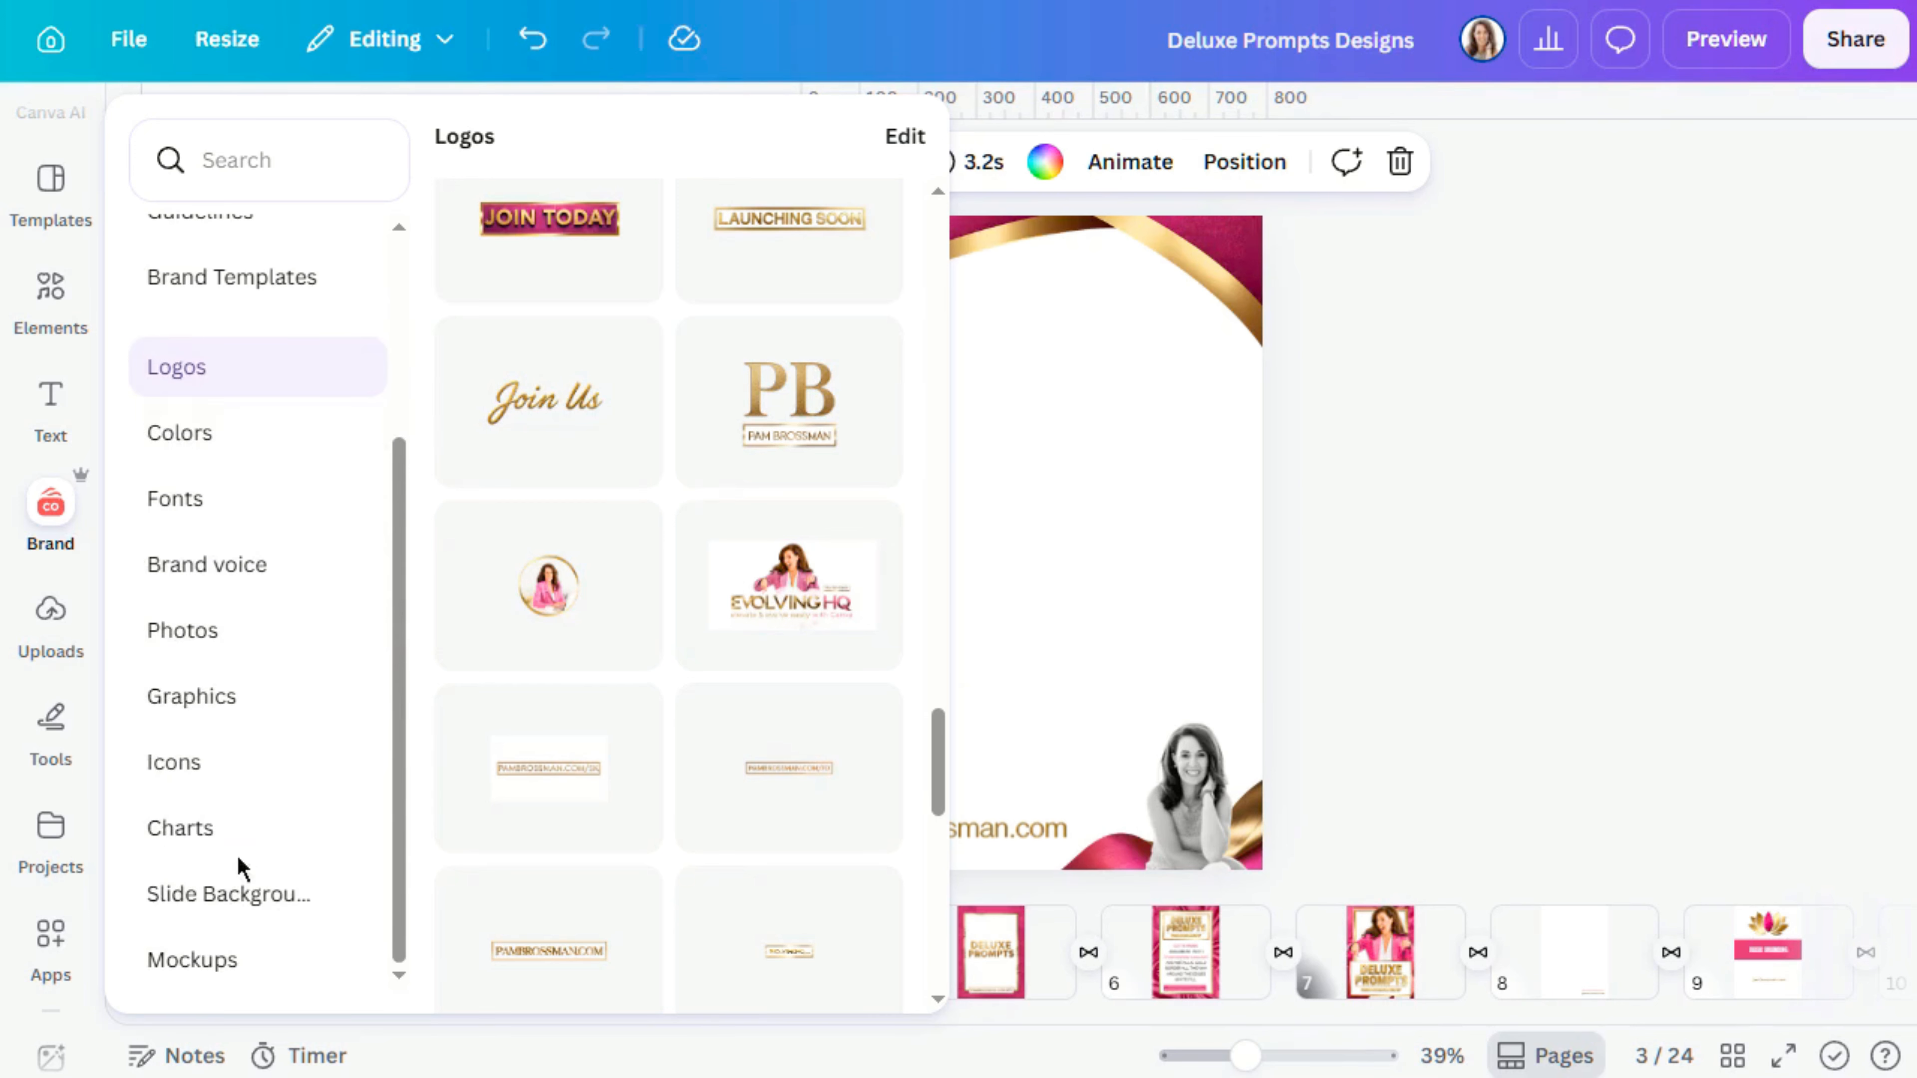
{"action": "left_click", "coordinate": [239, 900]}
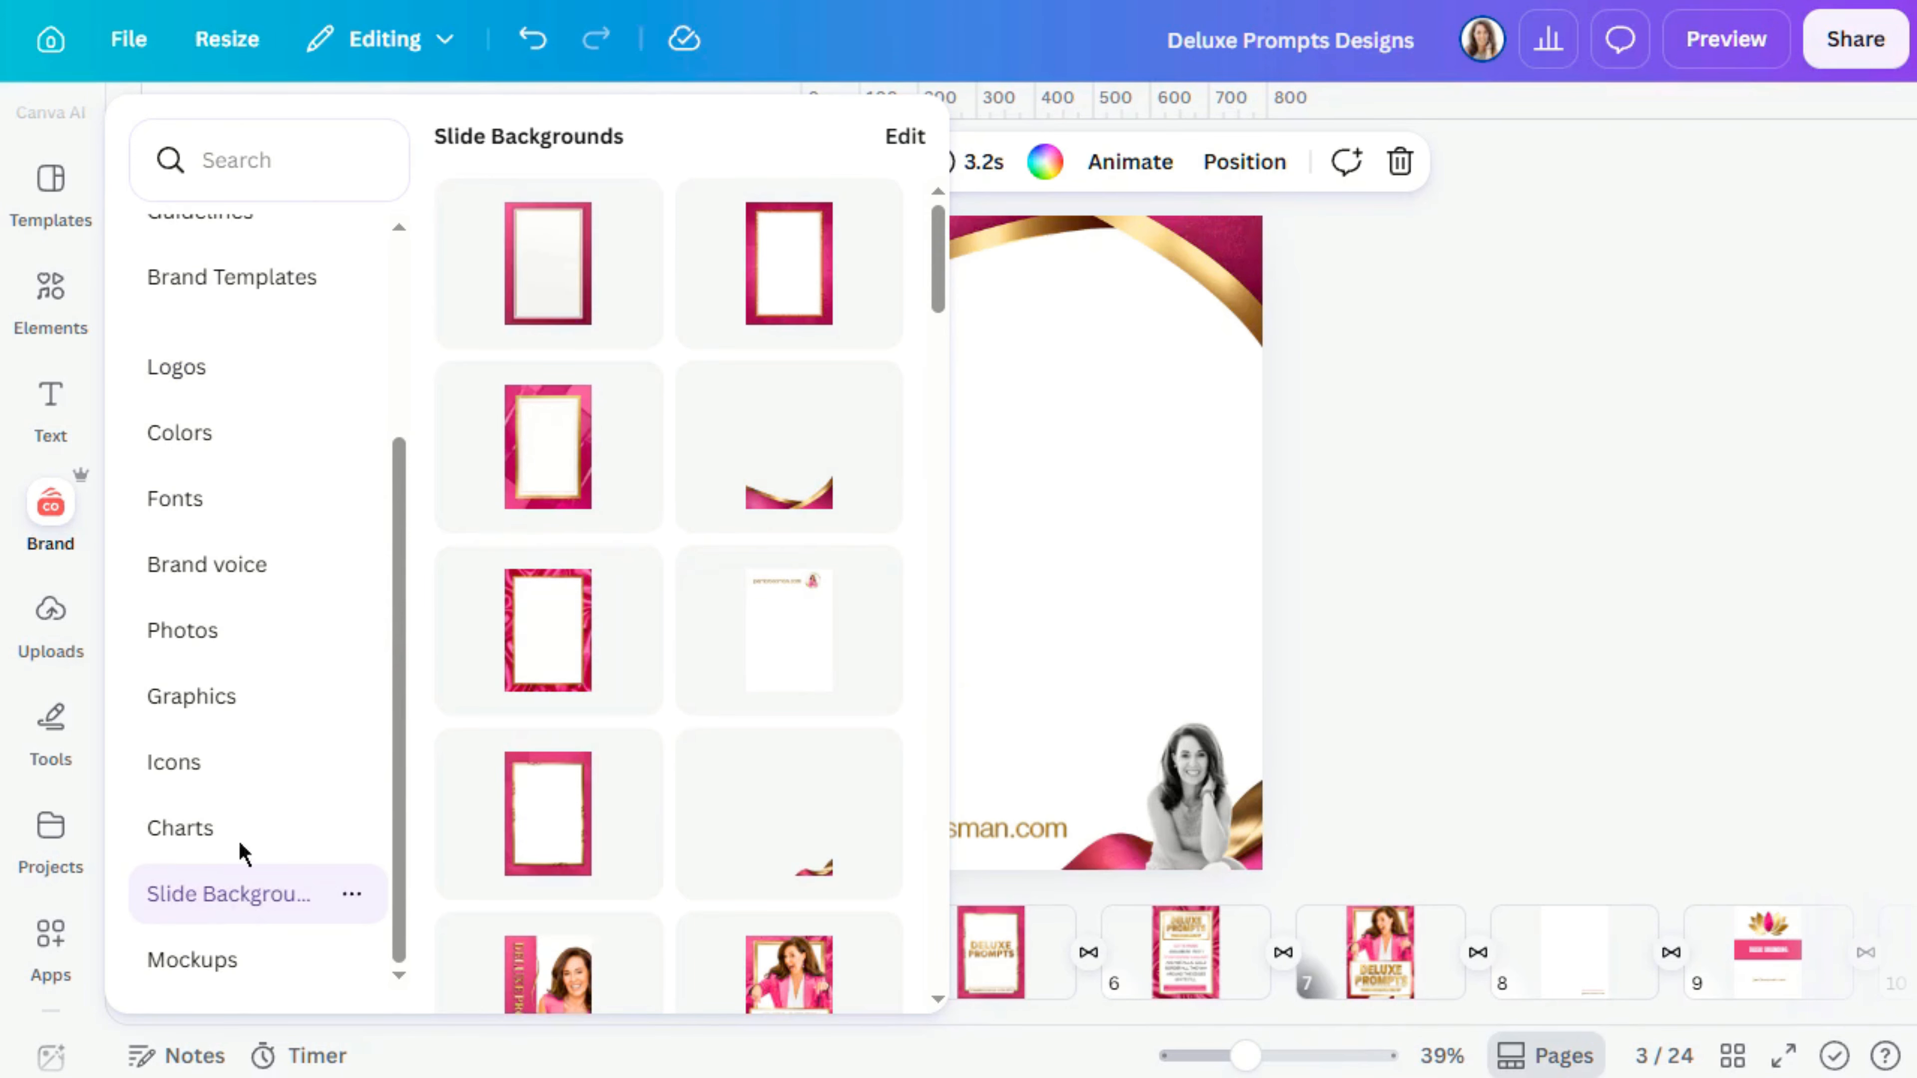
{"action": "left_click", "coordinate": [214, 638]}
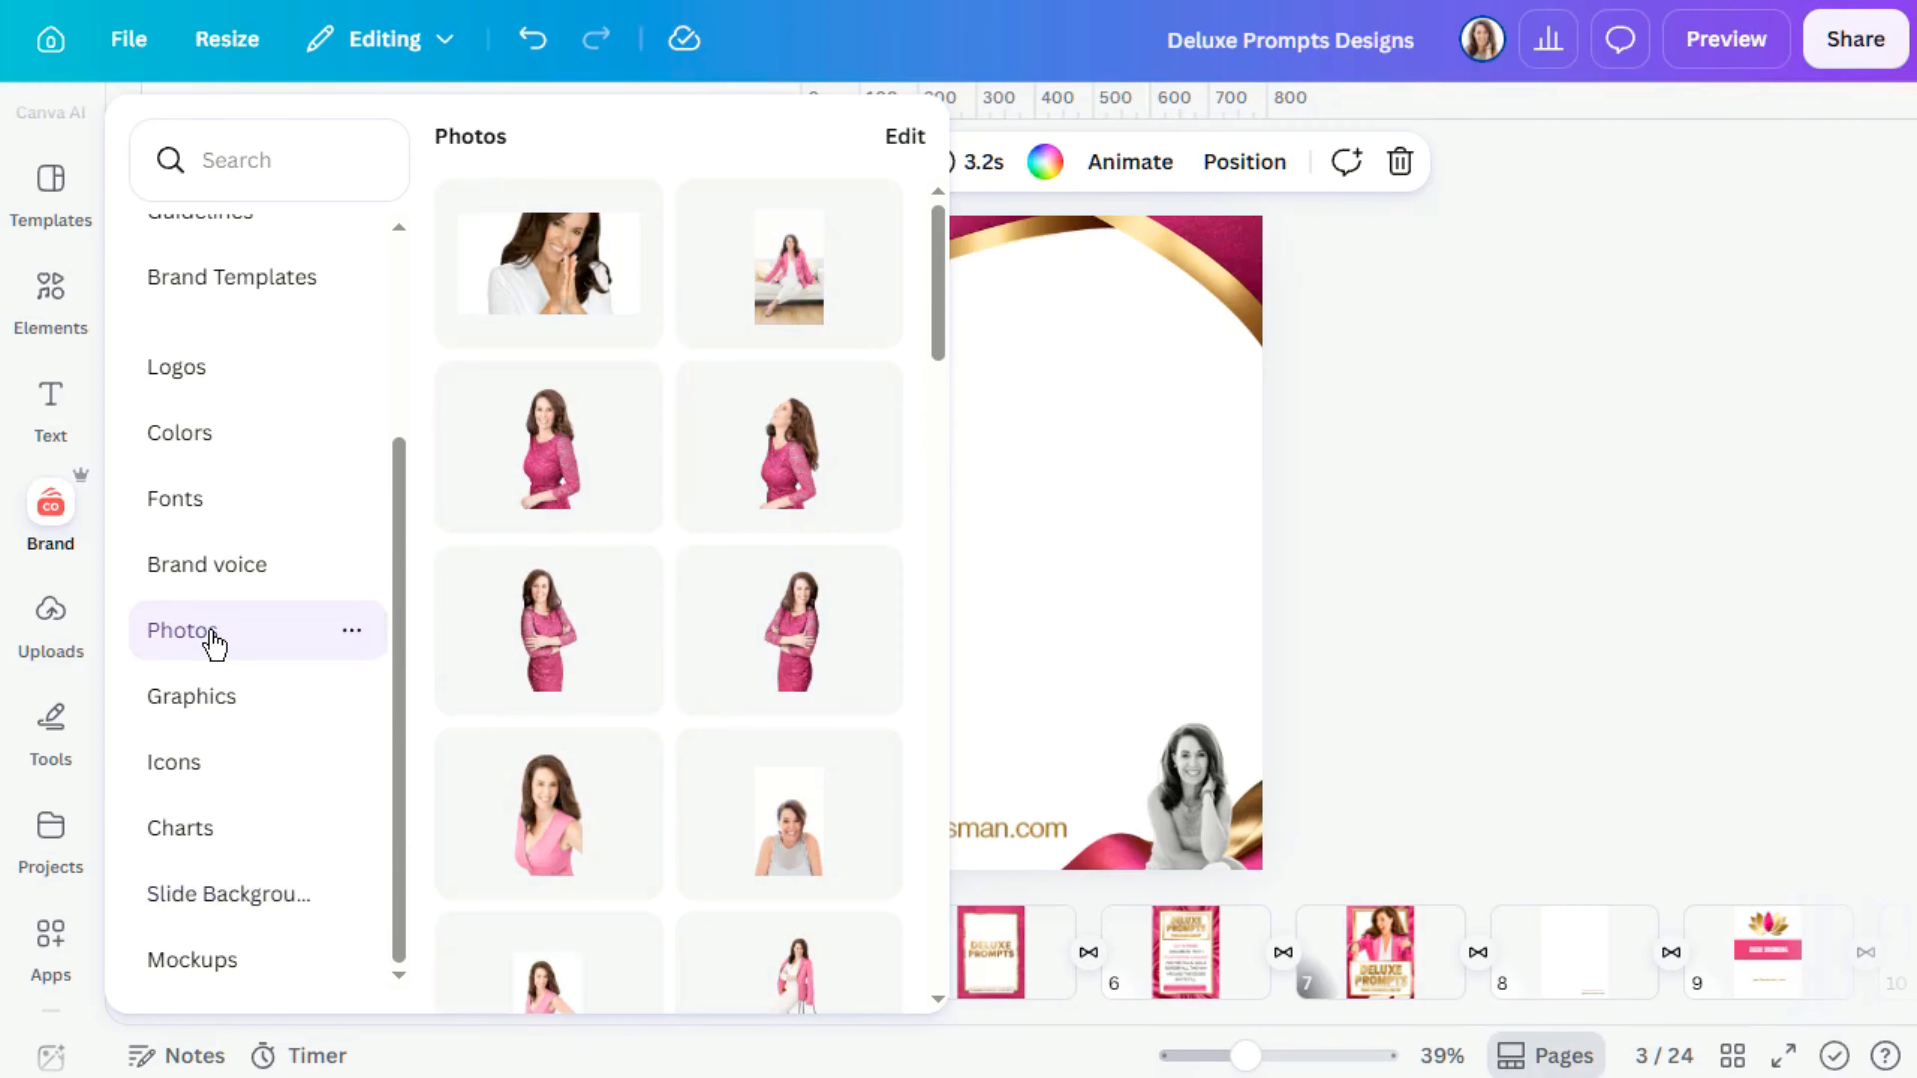
{"action": "left_click", "coordinate": [217, 374]}
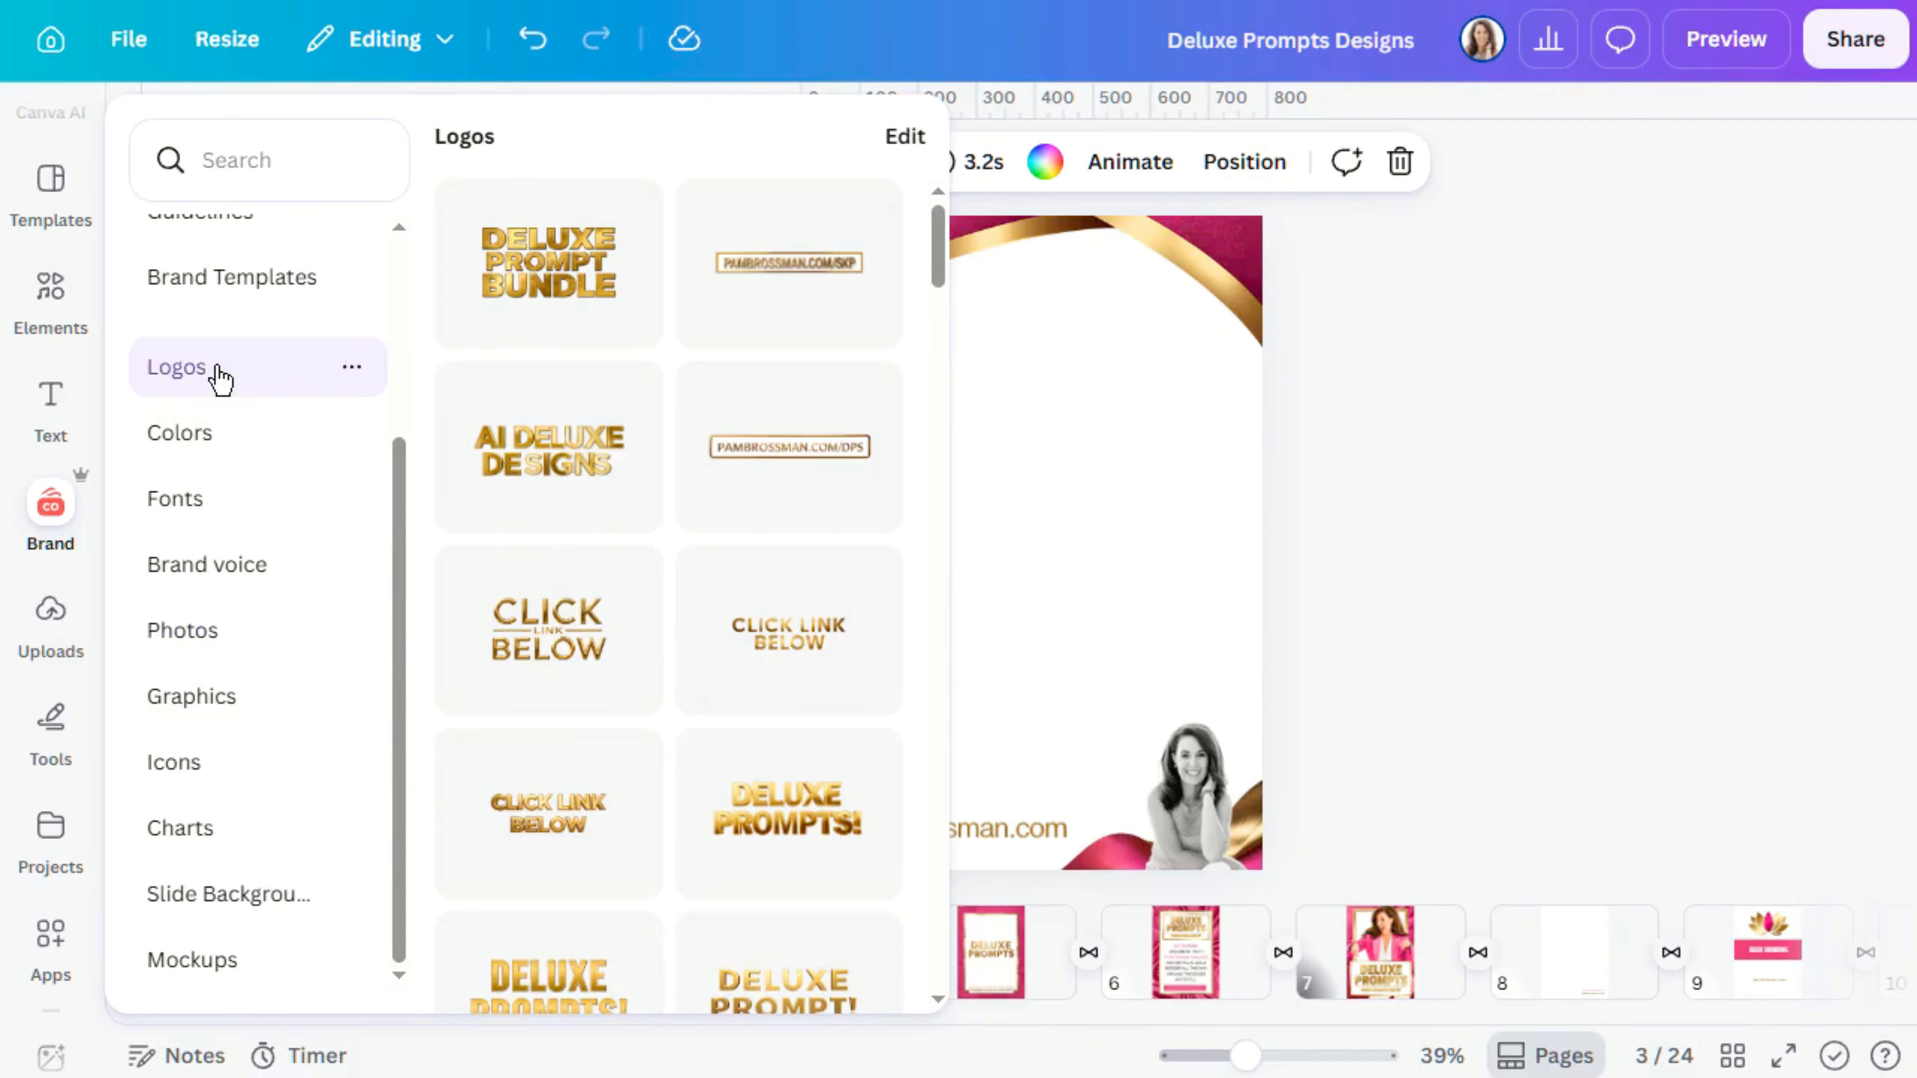
Open the brand kit's logo collection for editing and save it.
{"action": "left_click", "coordinate": [905, 140]}
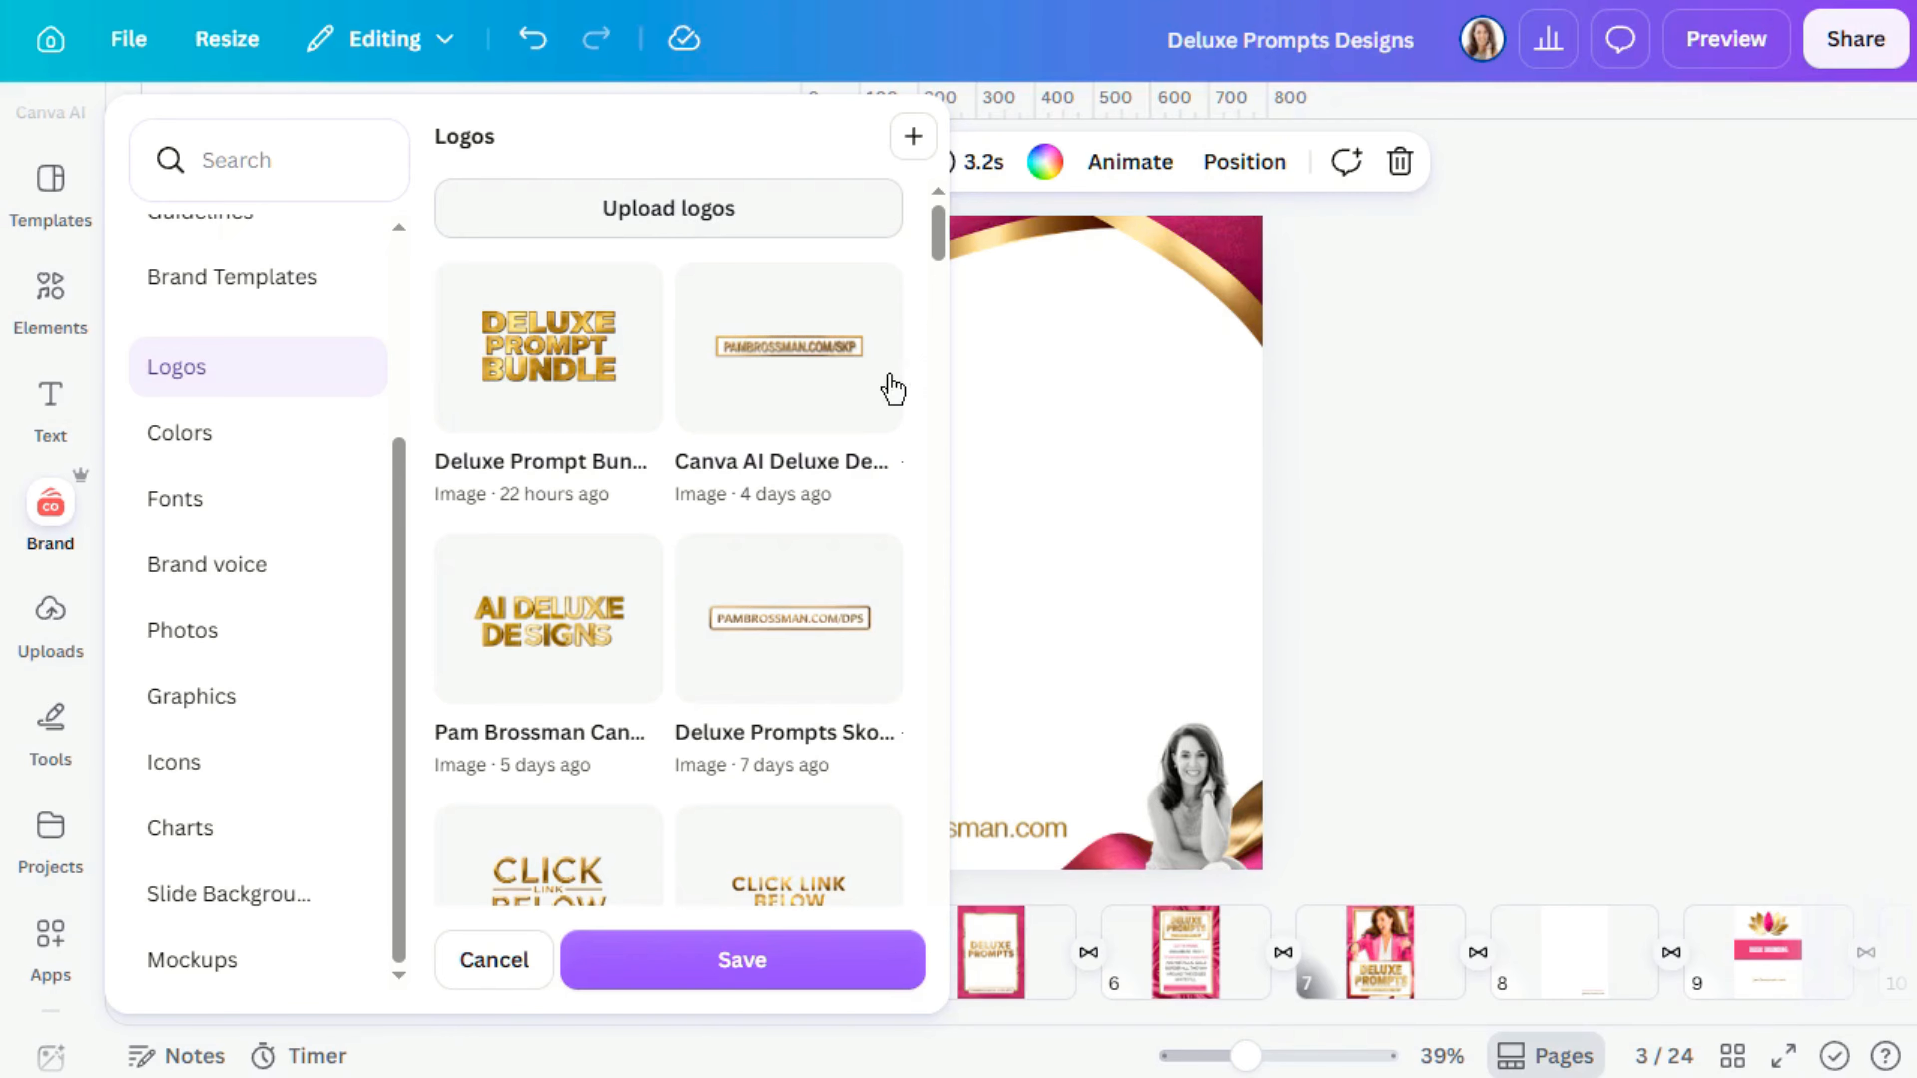
{"action": "left_click", "coordinate": [1108, 487]}
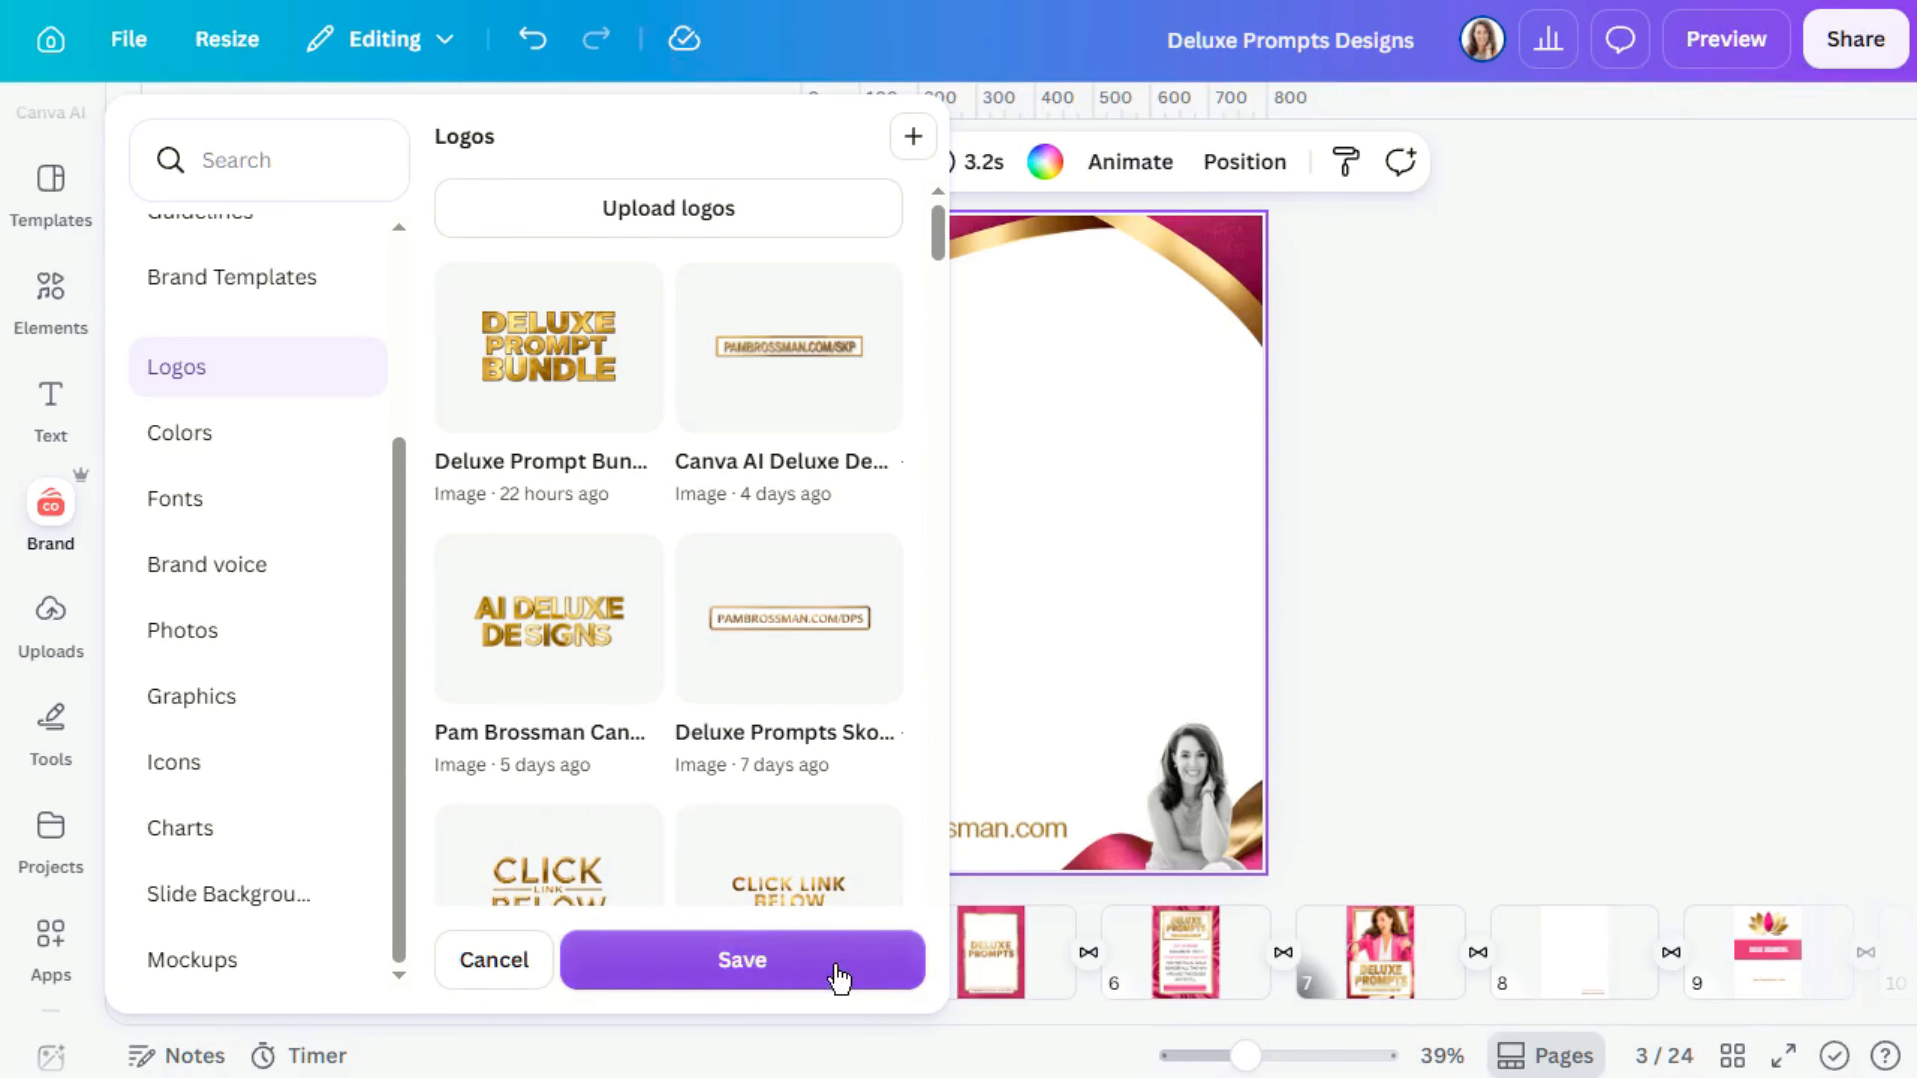
{"action": "left_click", "coordinate": [831, 978]}
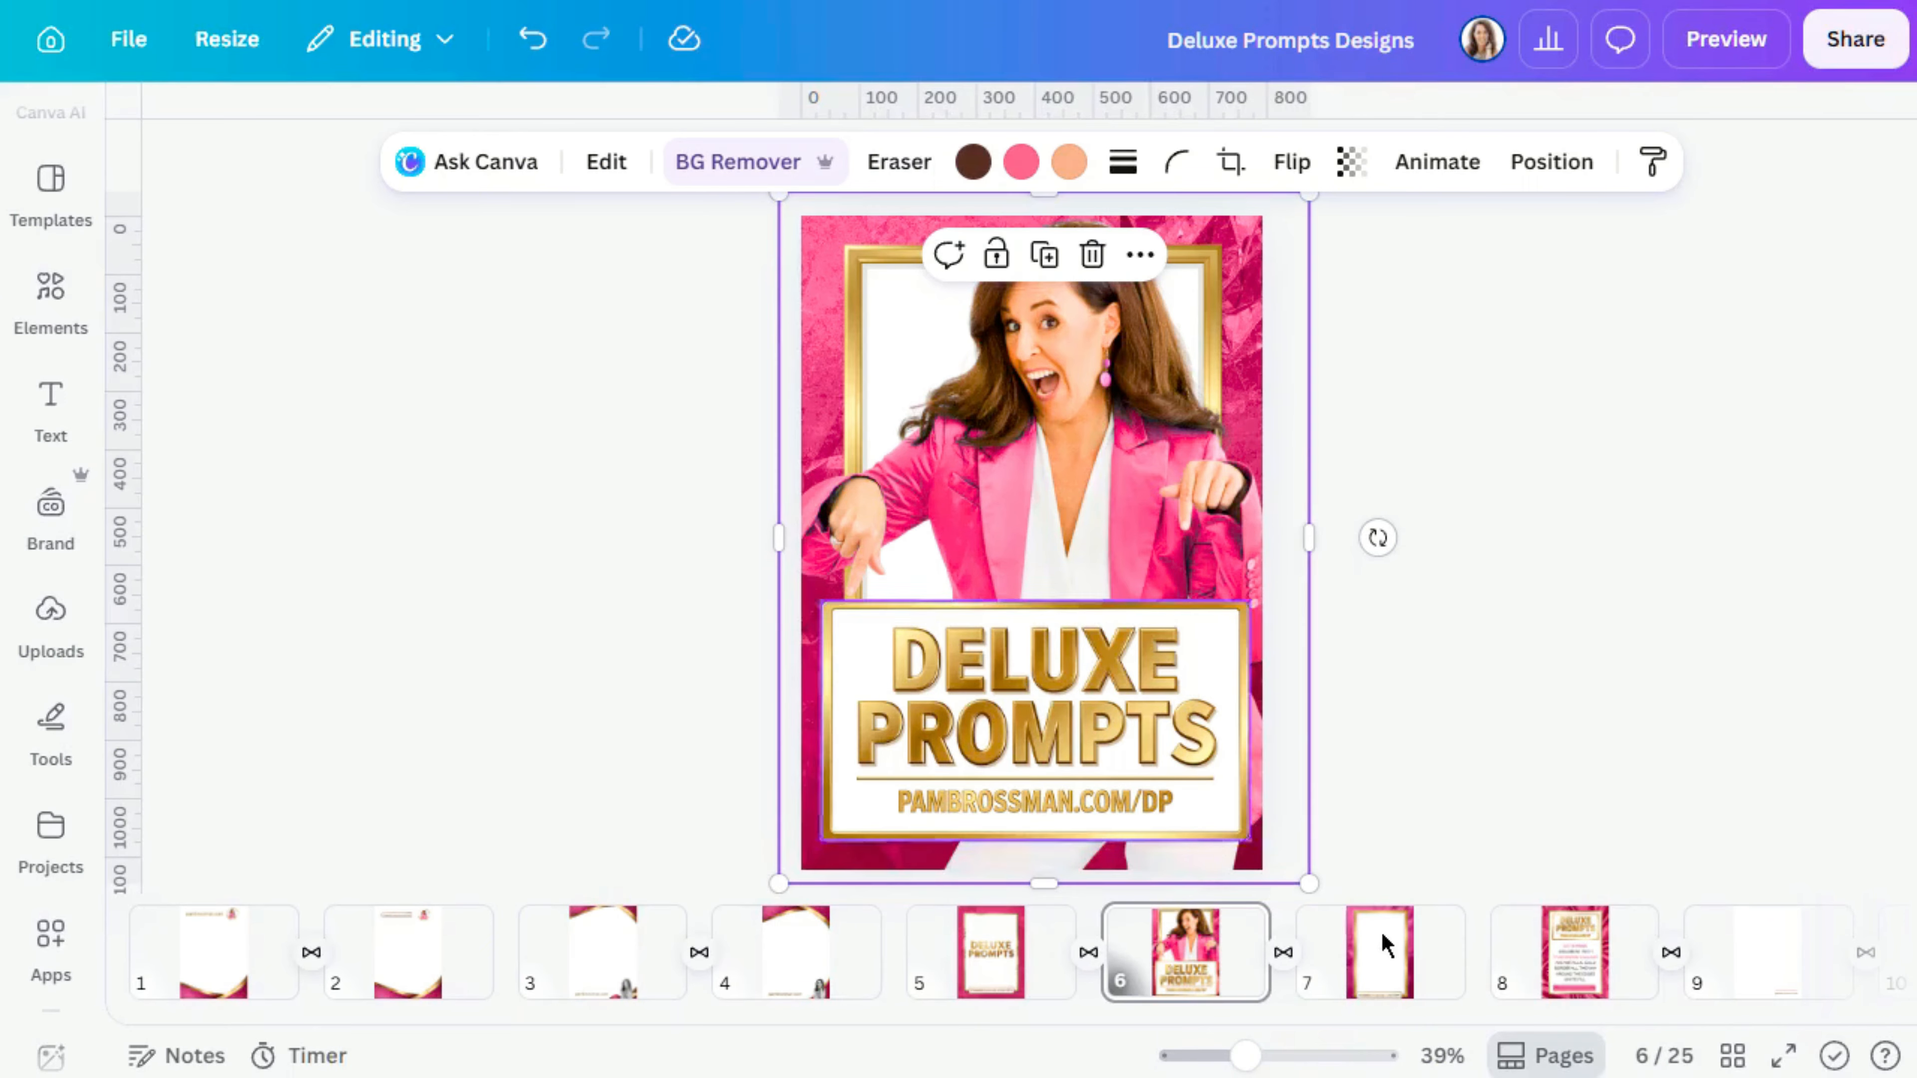
Review the framed designs on pages 6 and 7, then examine the prompt wording on page 8 at 54% zoom.
{"action": "left_click", "coordinate": [1392, 989]}
{"action": "left_click", "coordinate": [1189, 985]}
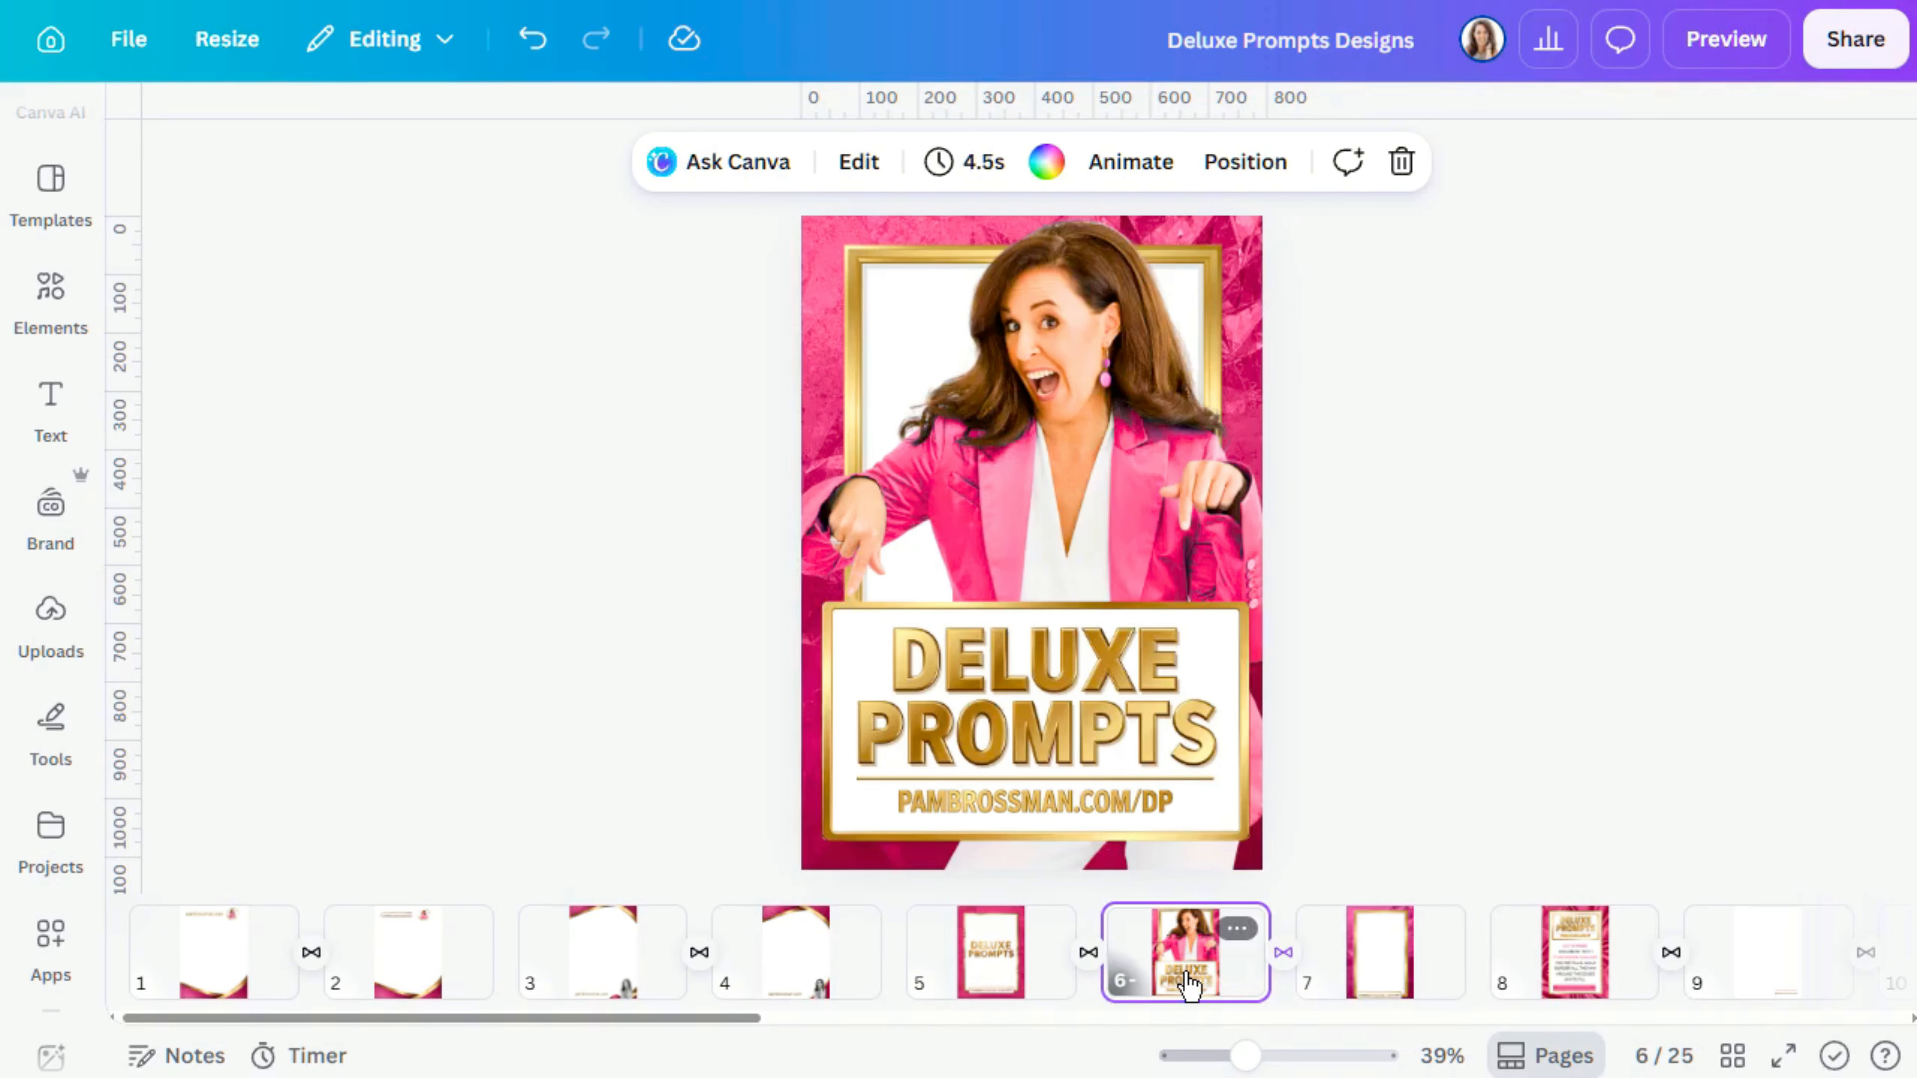
{"action": "left_click", "coordinate": [1129, 668]}
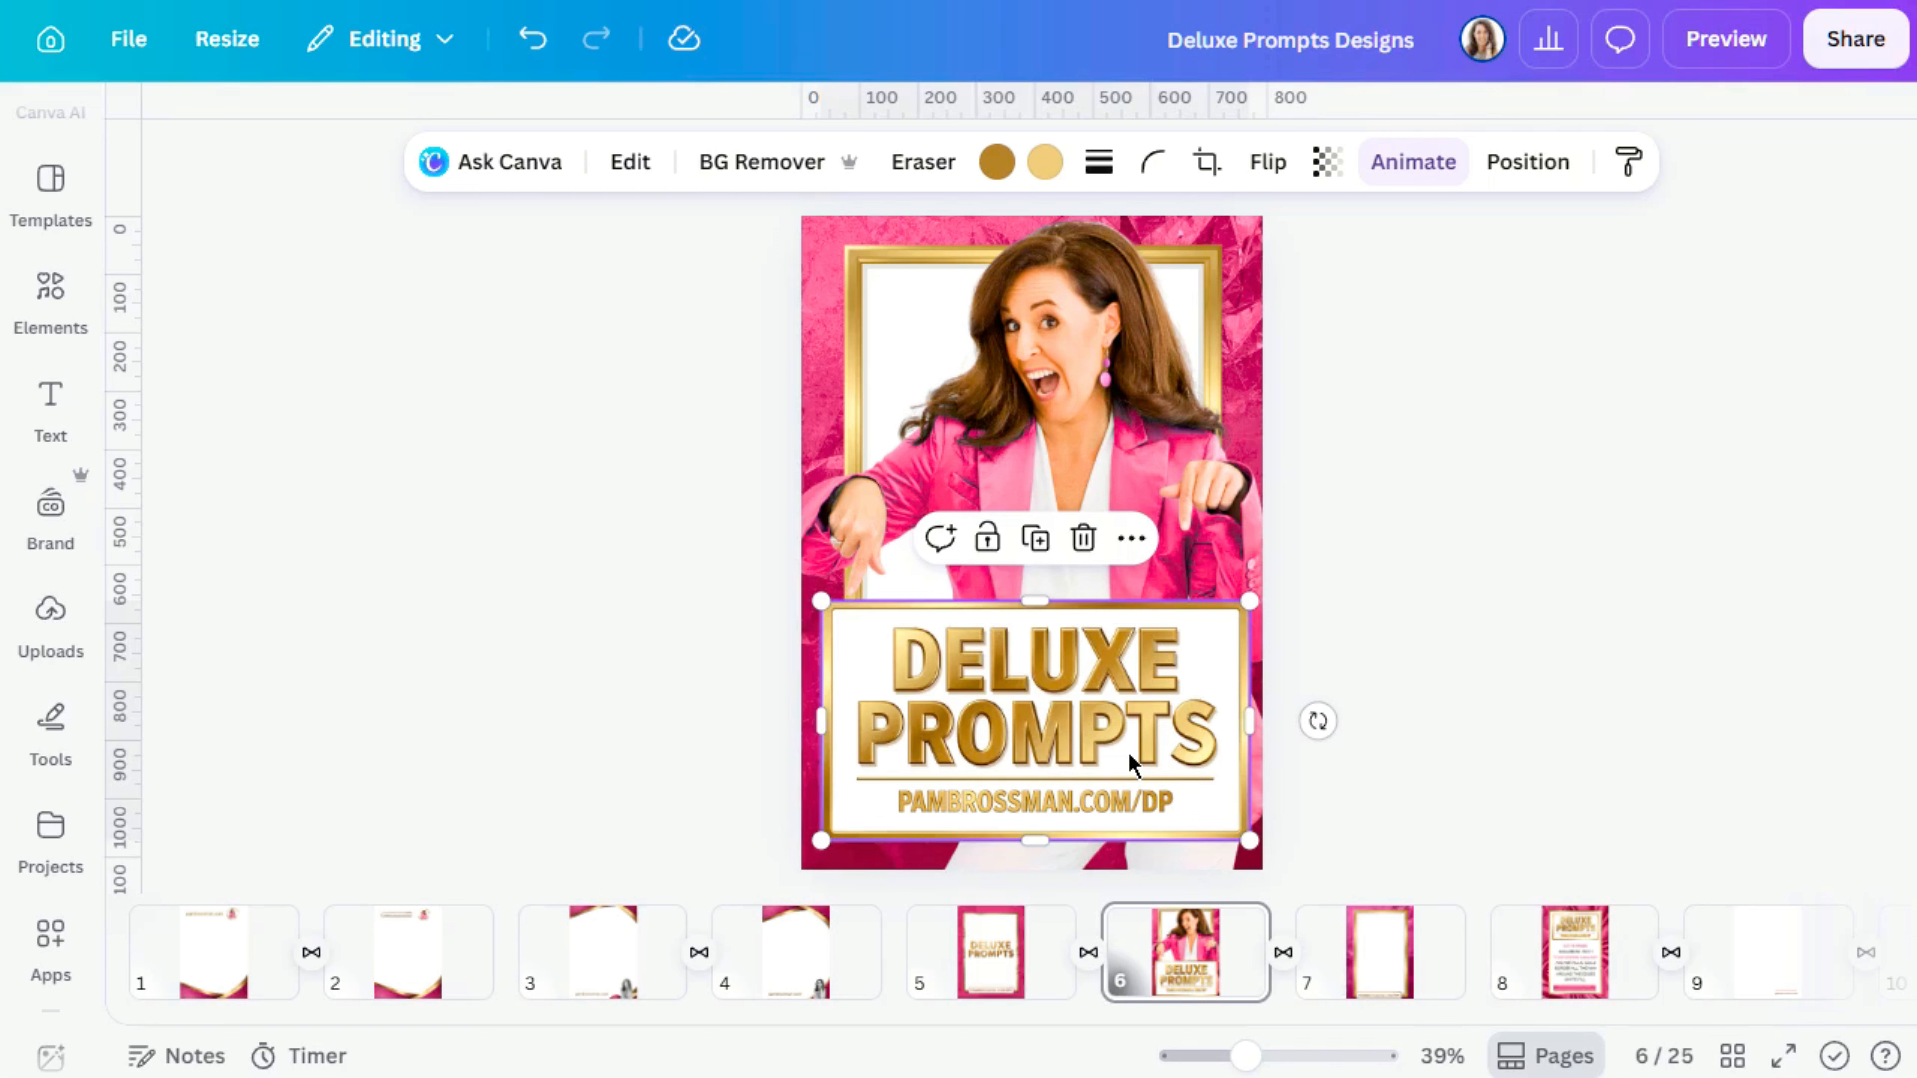
{"action": "left_click", "coordinate": [1573, 974]}
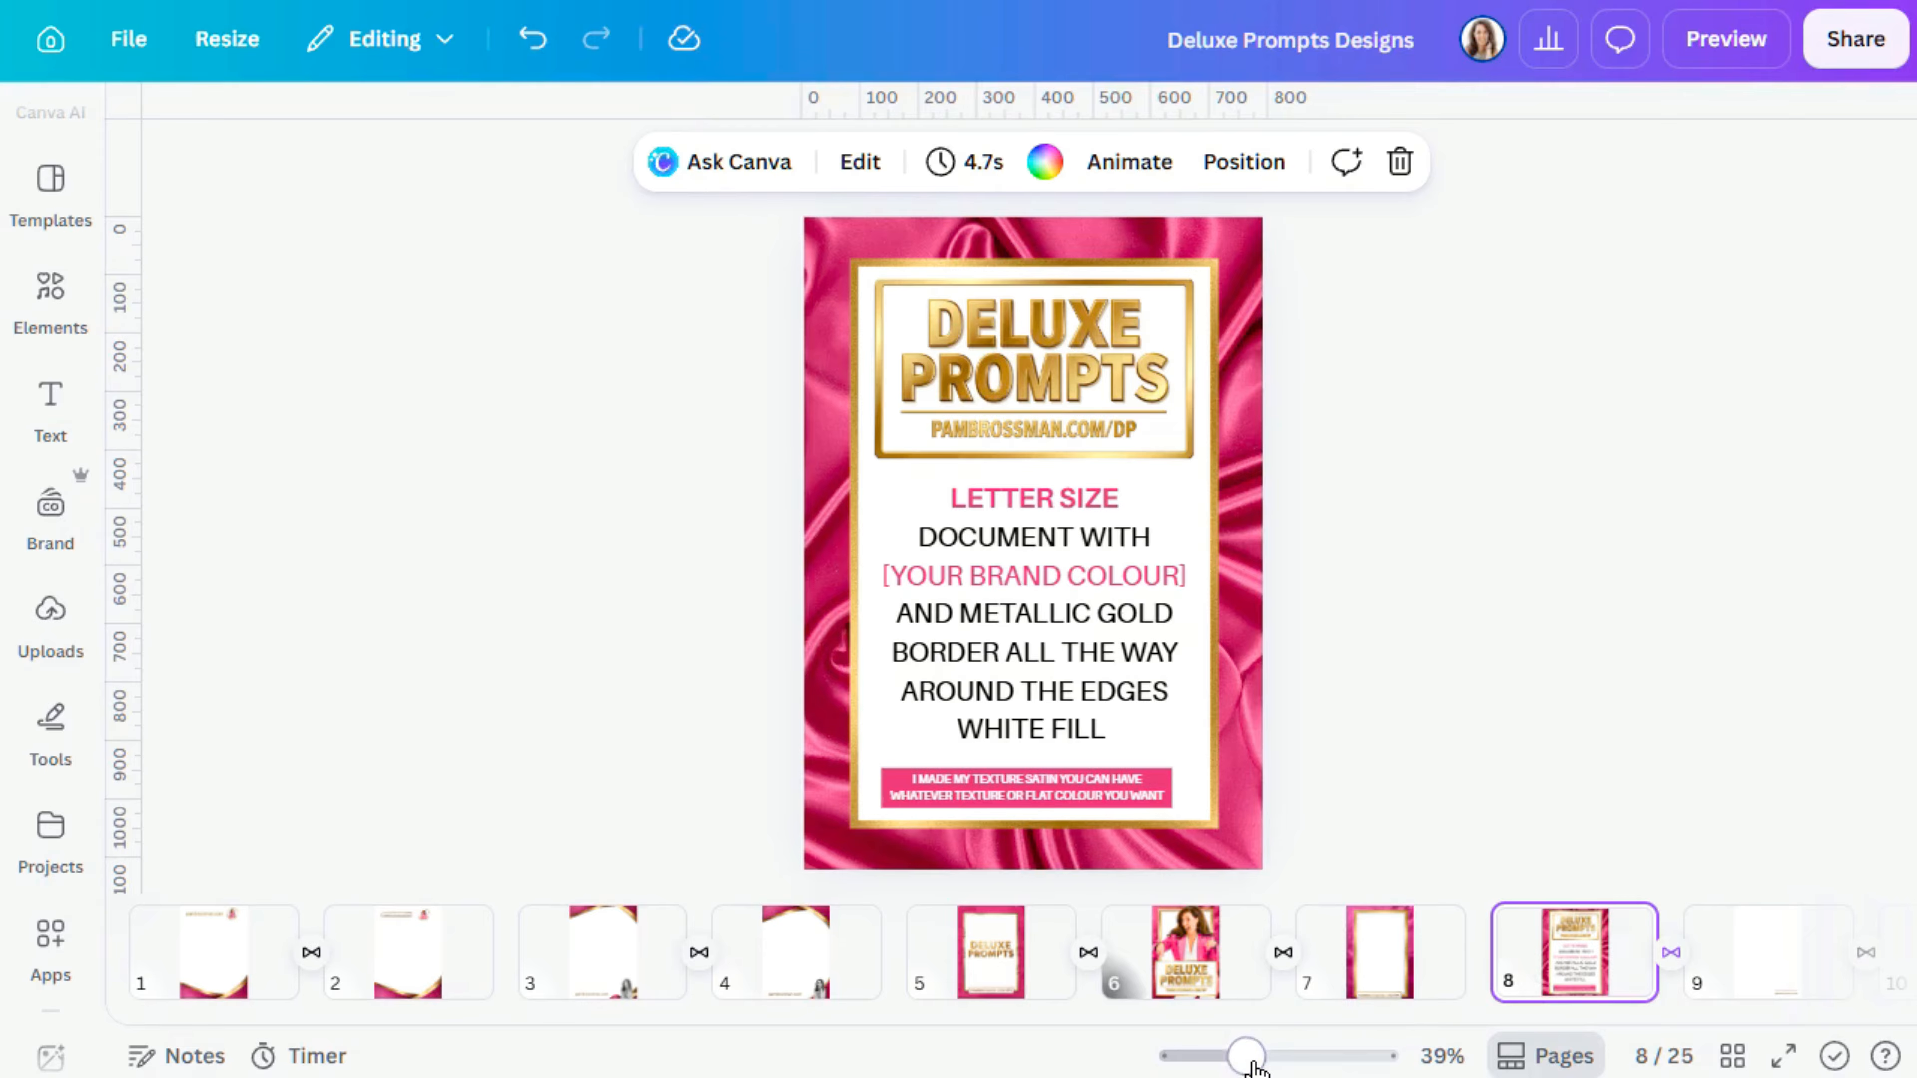
{"action": "left_click_drag", "start_coordinate": [1245, 1056], "coordinate": [1263, 1056]}
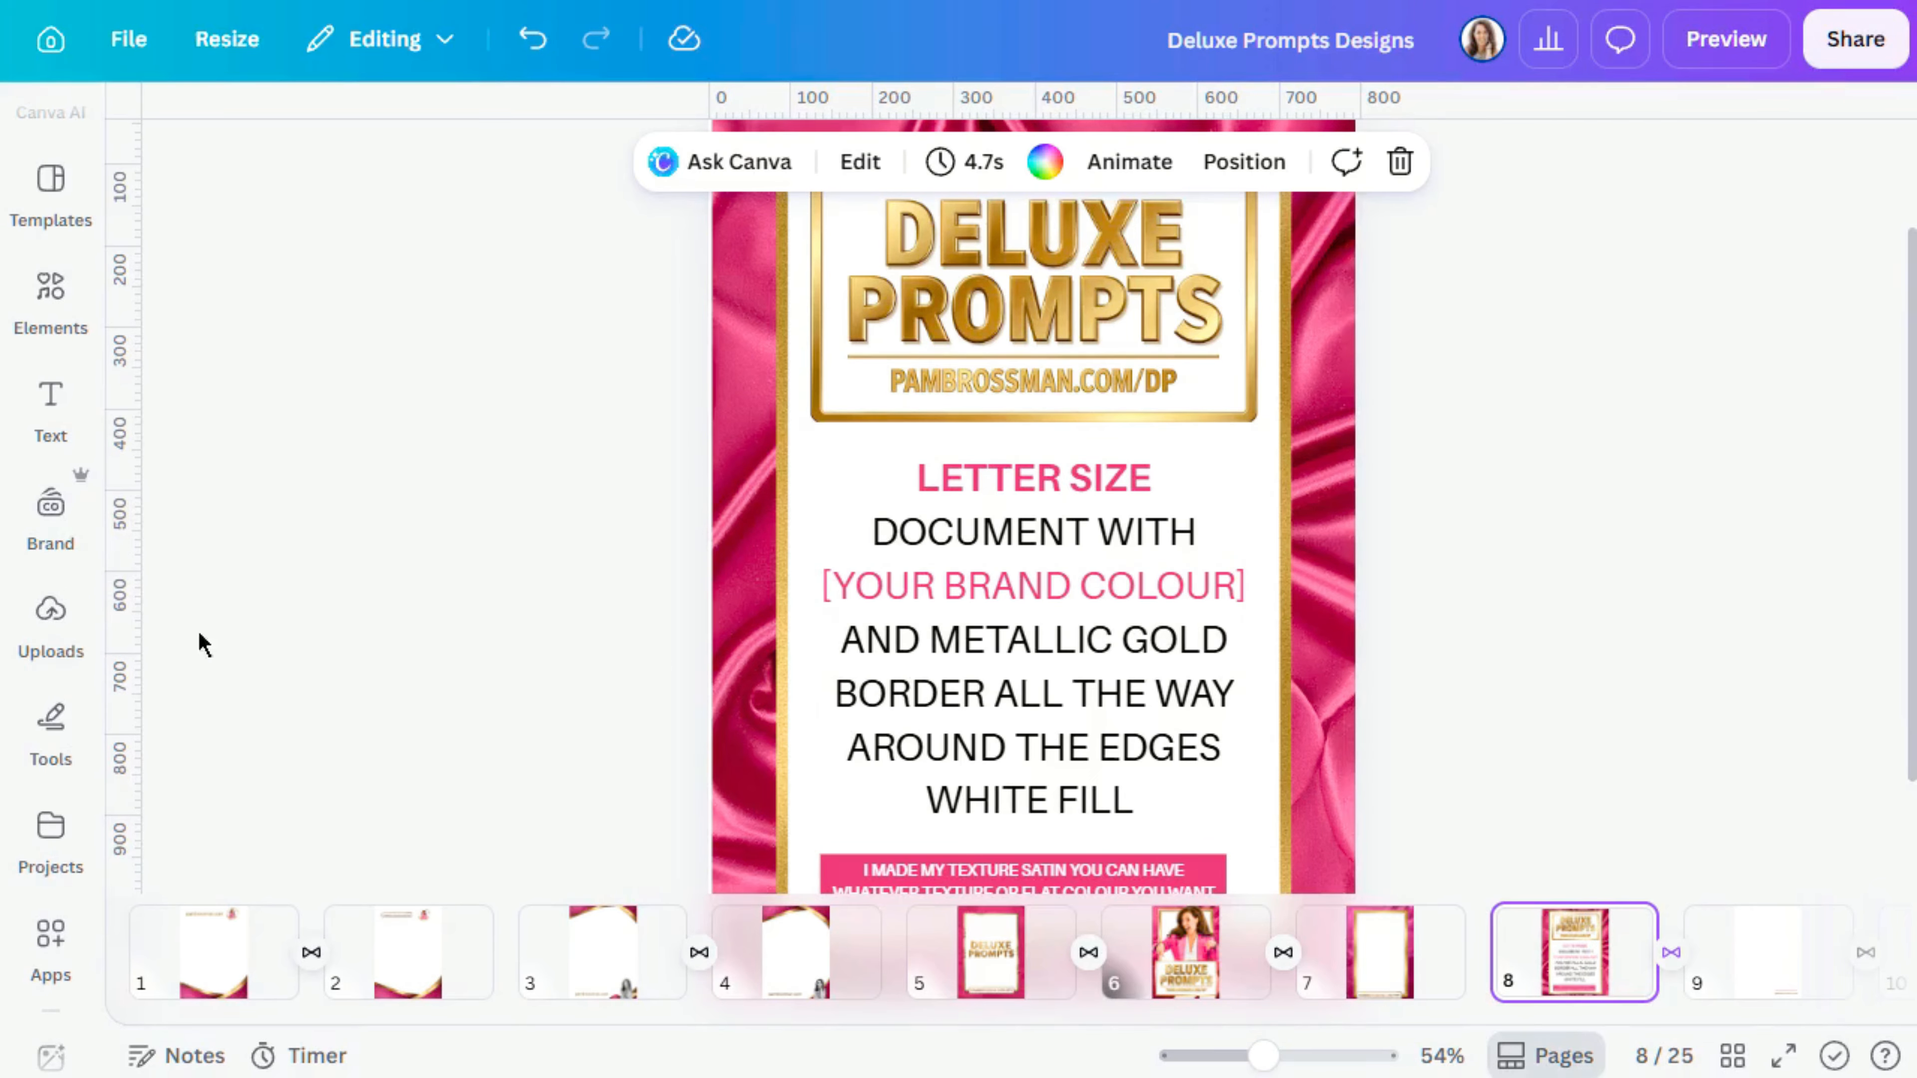
Set the Magic Media image layout to Portrait, then select the letter-size border prompt text on page 8.
{"action": "scroll", "coordinate": [65, 559], "scroll_direction": "down", "scroll_amount": 5}
{"action": "left_click", "coordinate": [64, 605]}
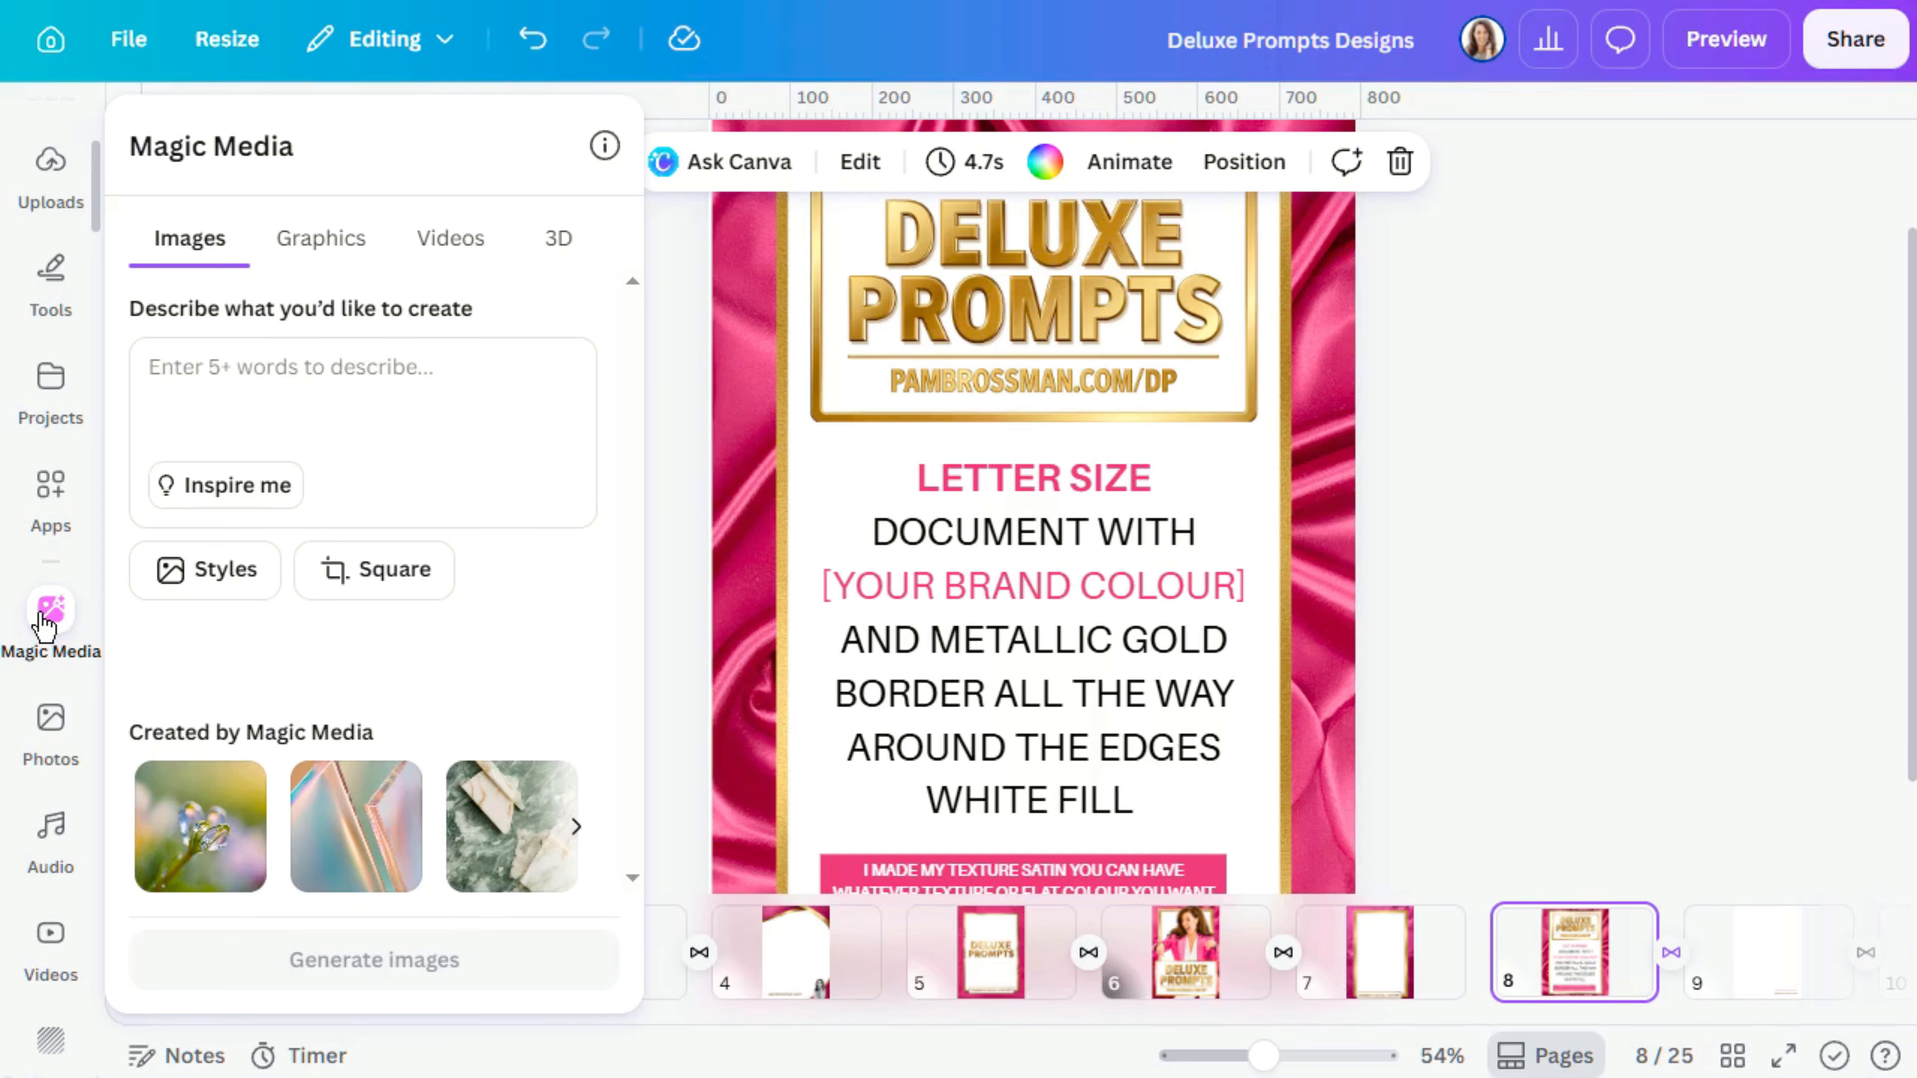
{"action": "left_click", "coordinate": [372, 592]}
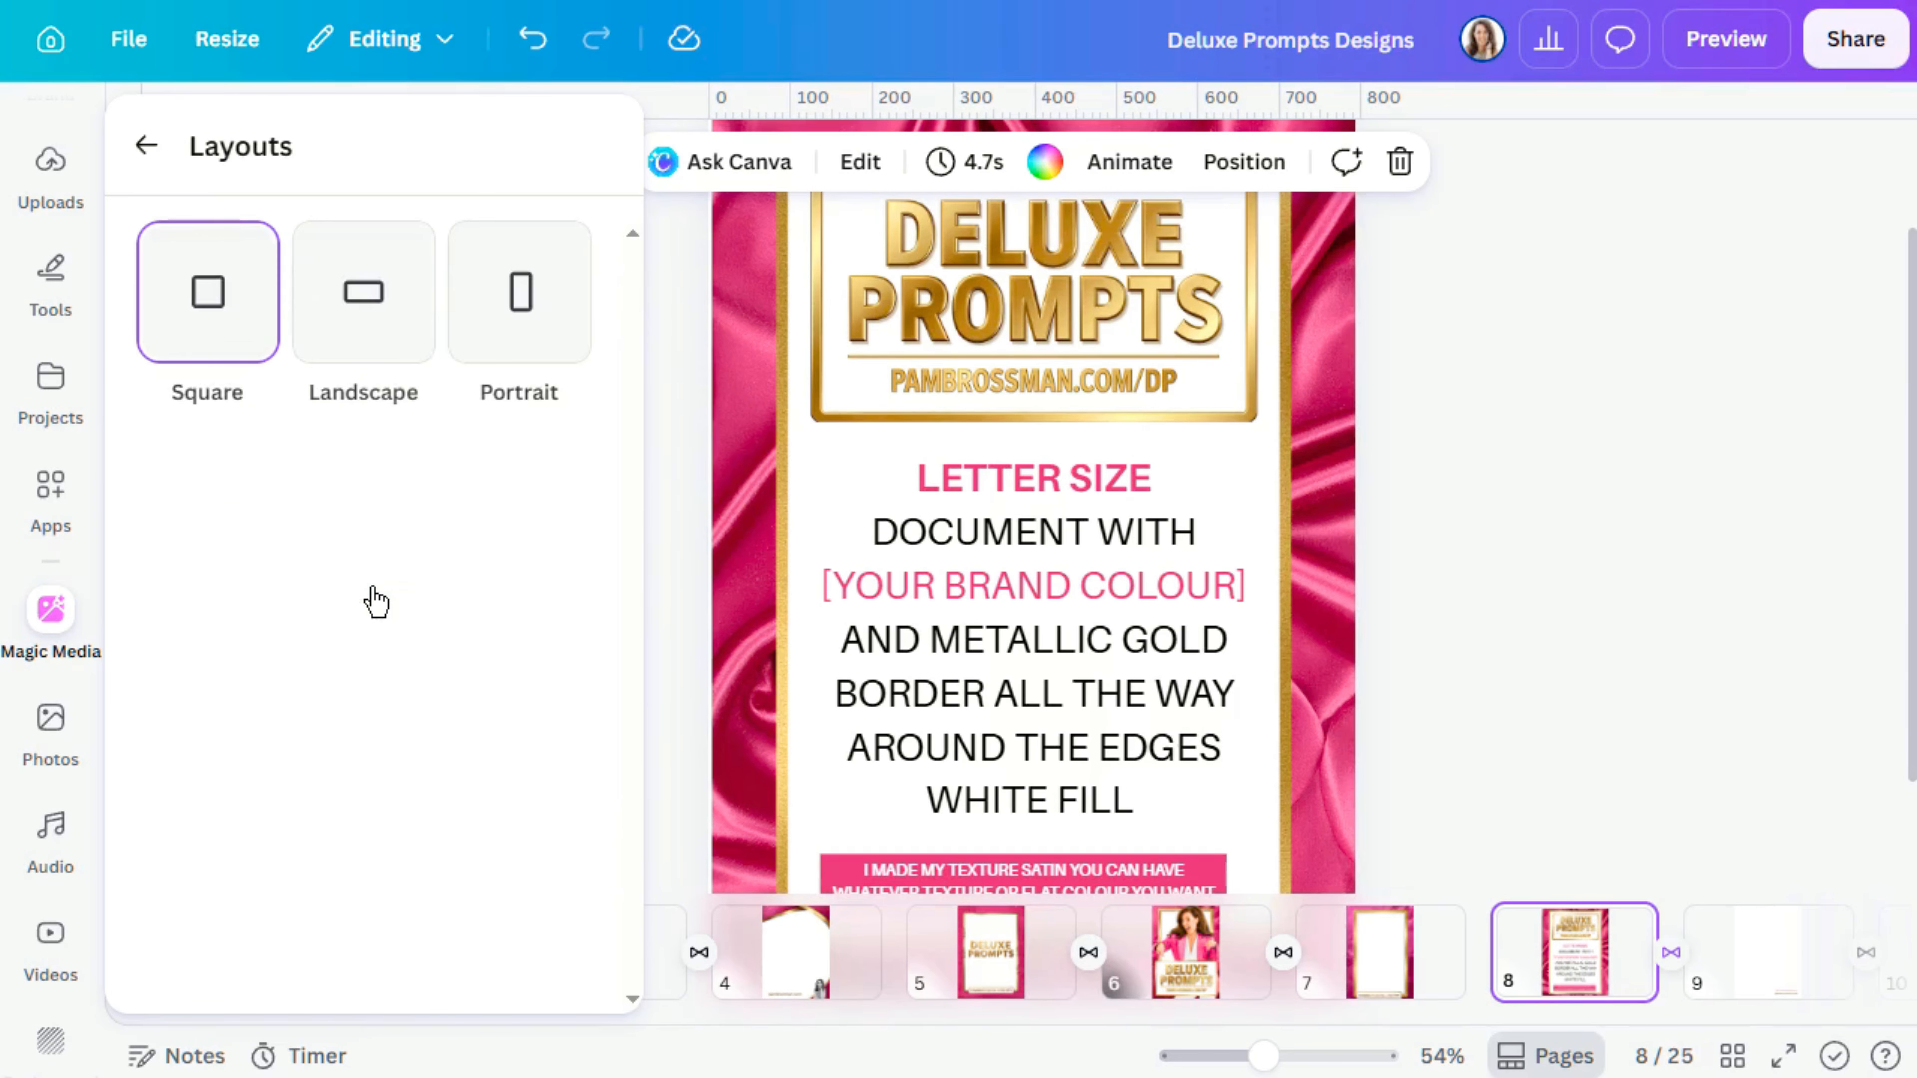
{"action": "left_click", "coordinate": [520, 329]}
{"action": "left_click", "coordinate": [299, 382]}
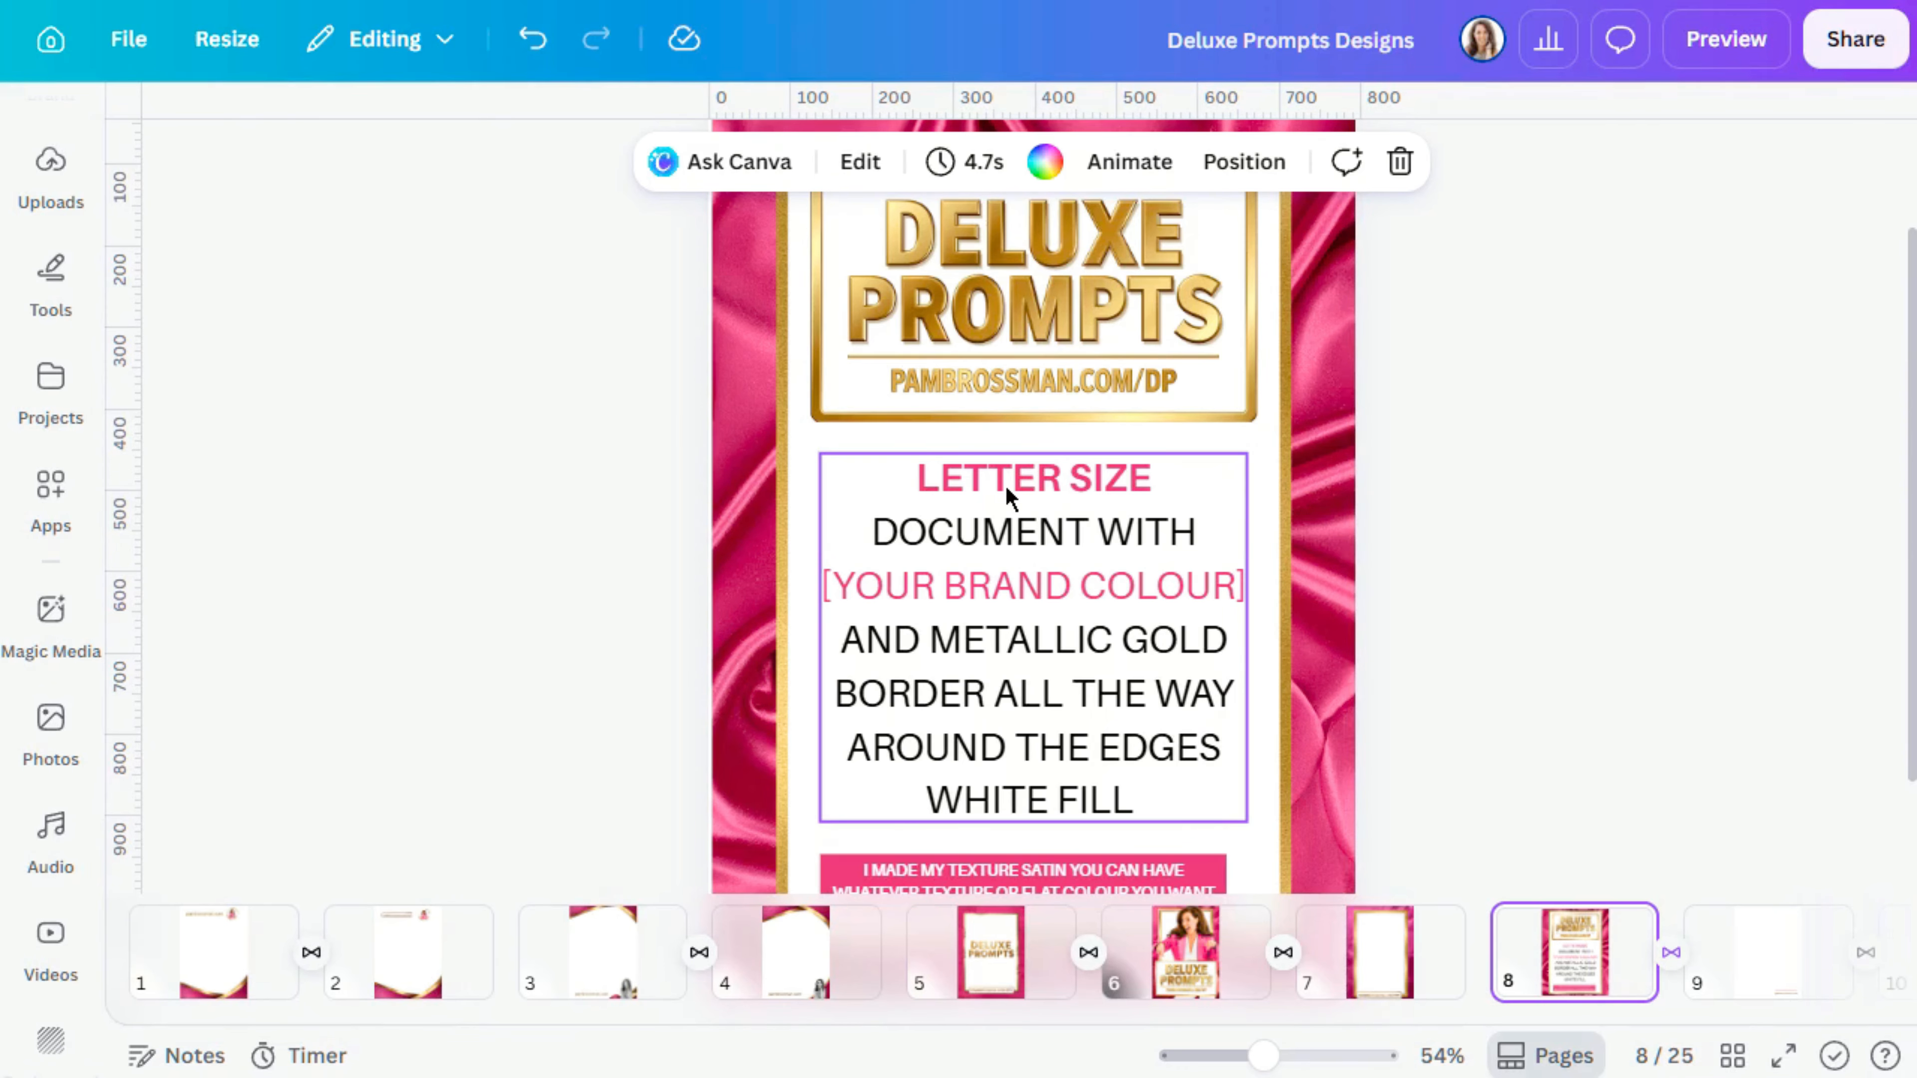
{"action": "left_click", "coordinate": [932, 501]}
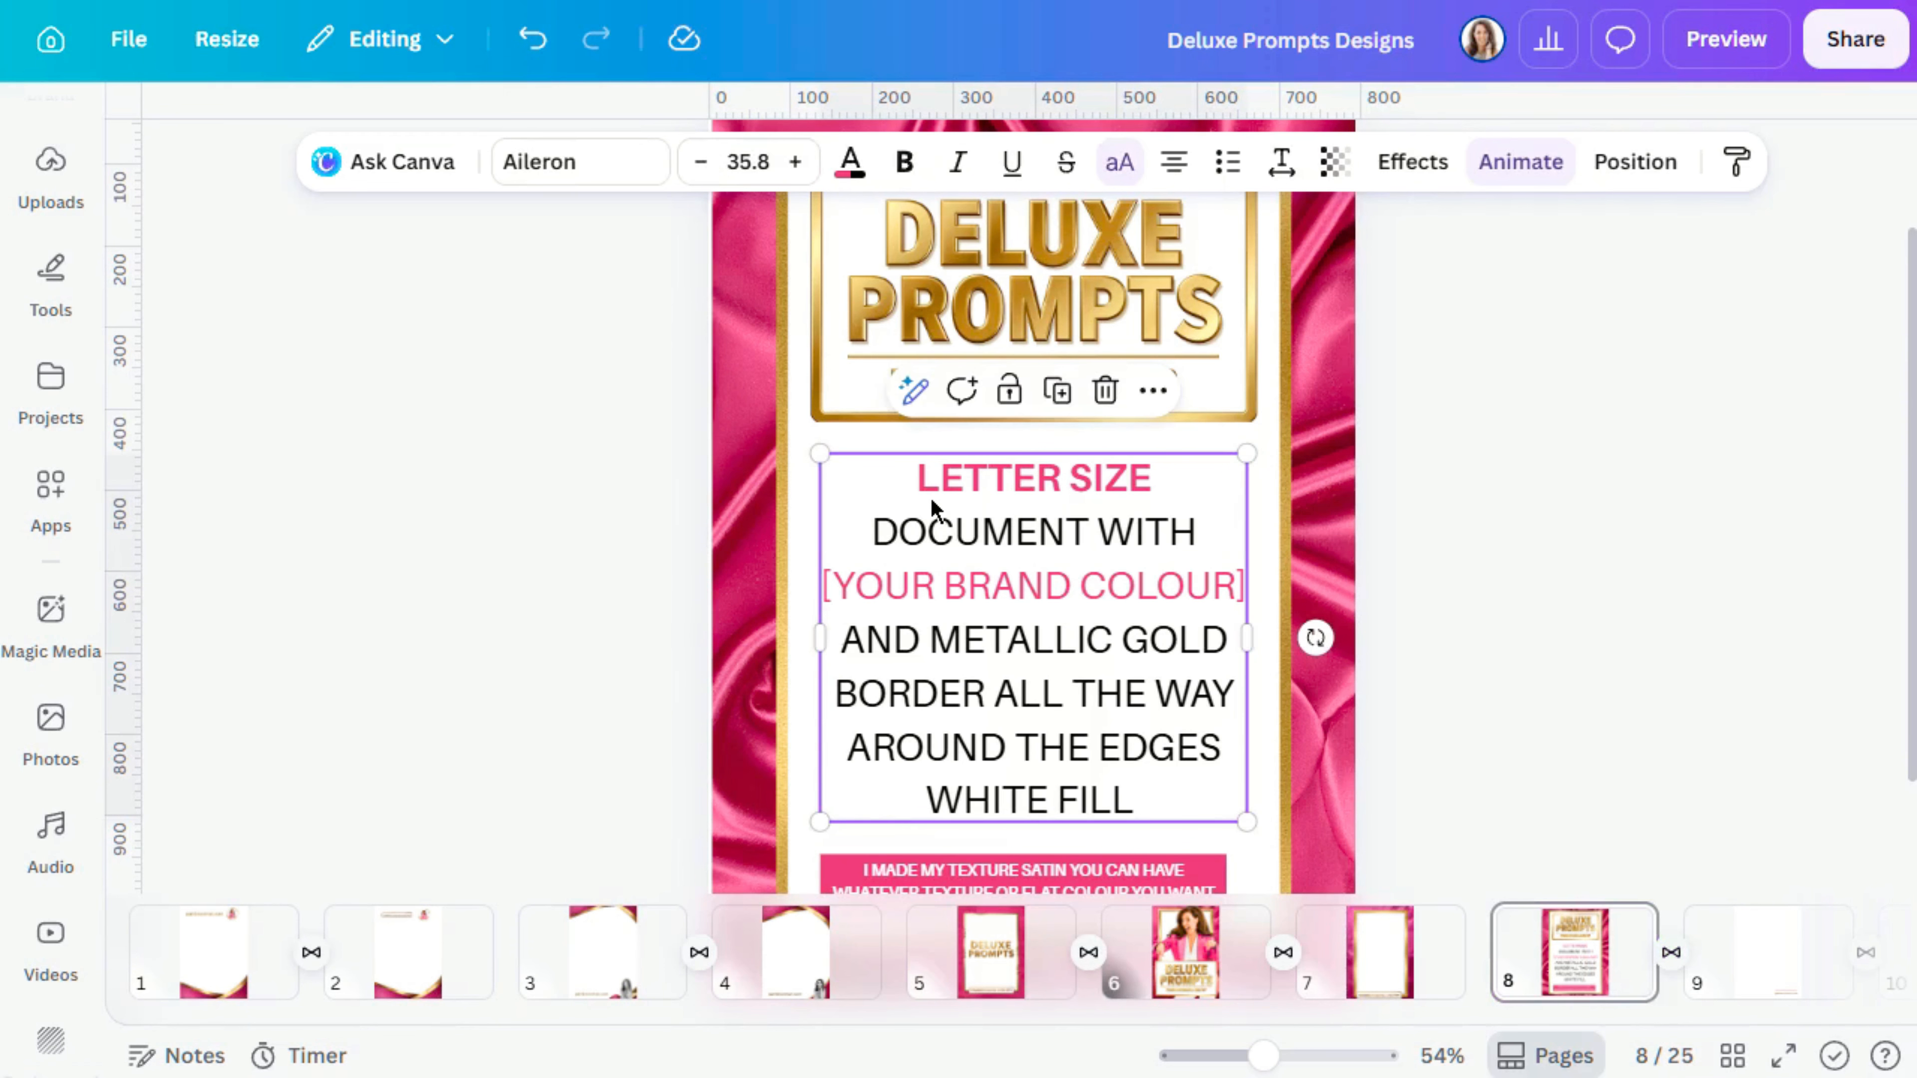